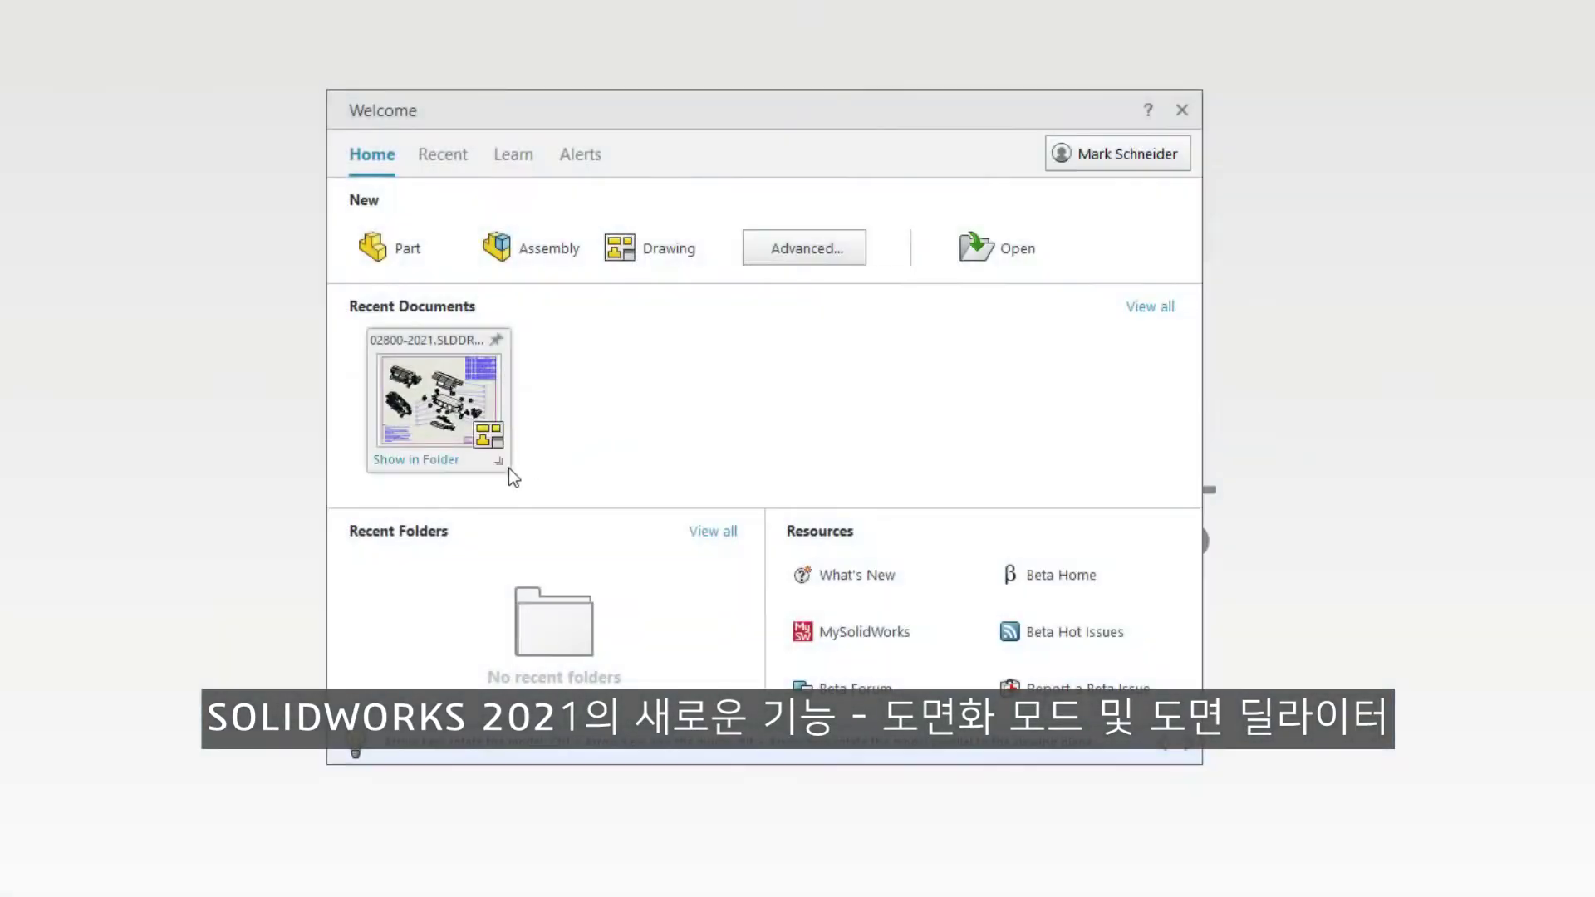
- From the Welcome dialog, open the recent drawing 02800-2021.SLDDRW in Detailing mode
mouse_move(497, 462)
left_click(589, 490)
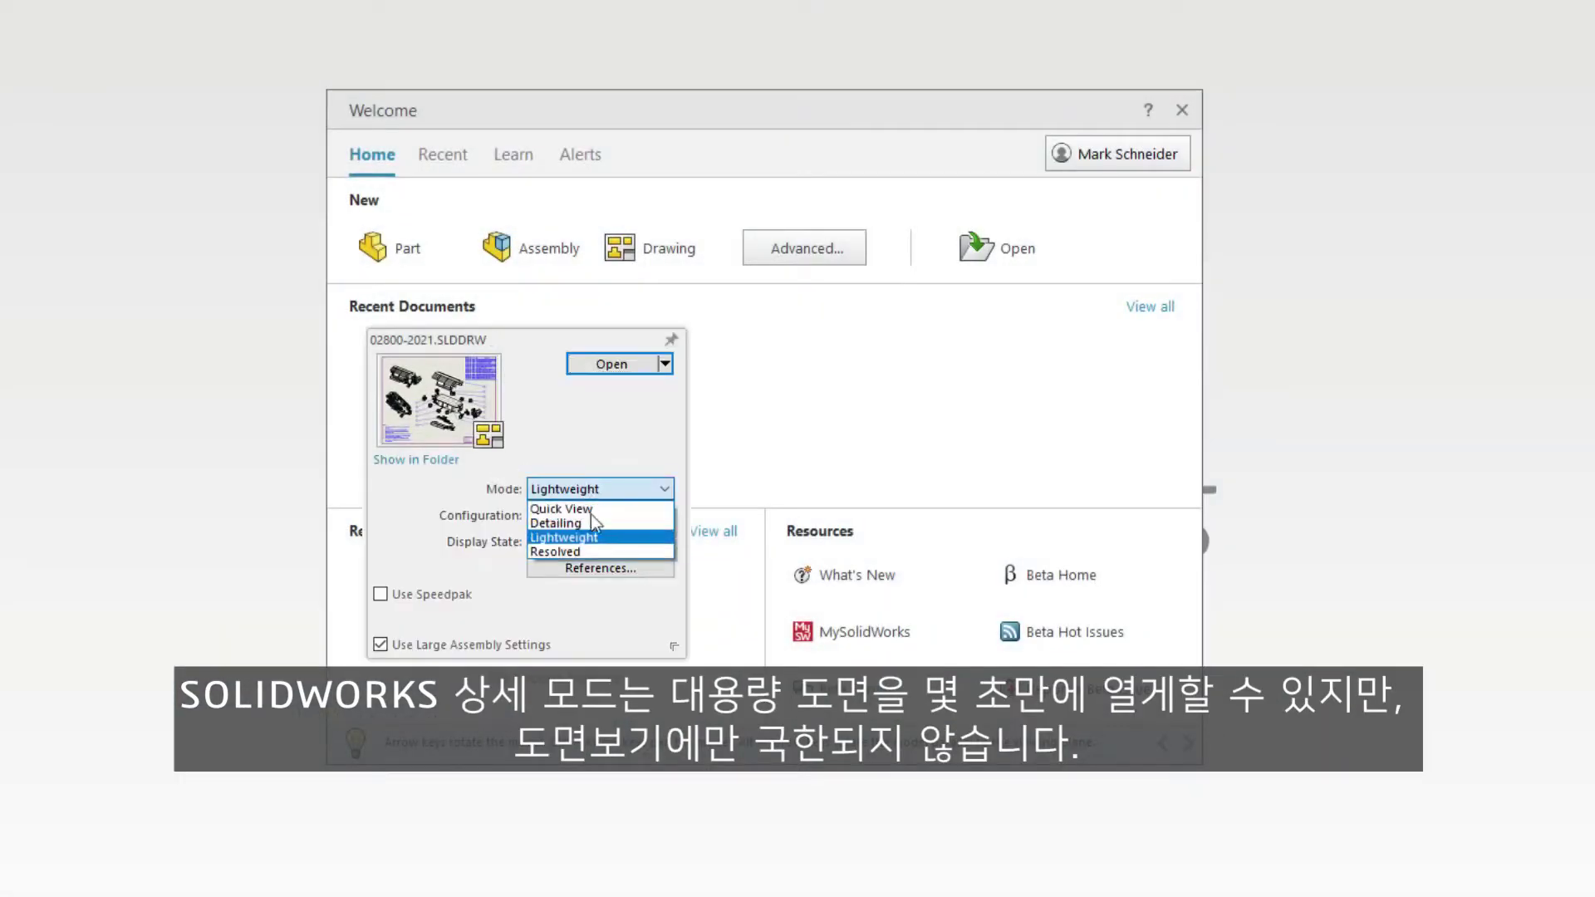
left_click(606, 523)
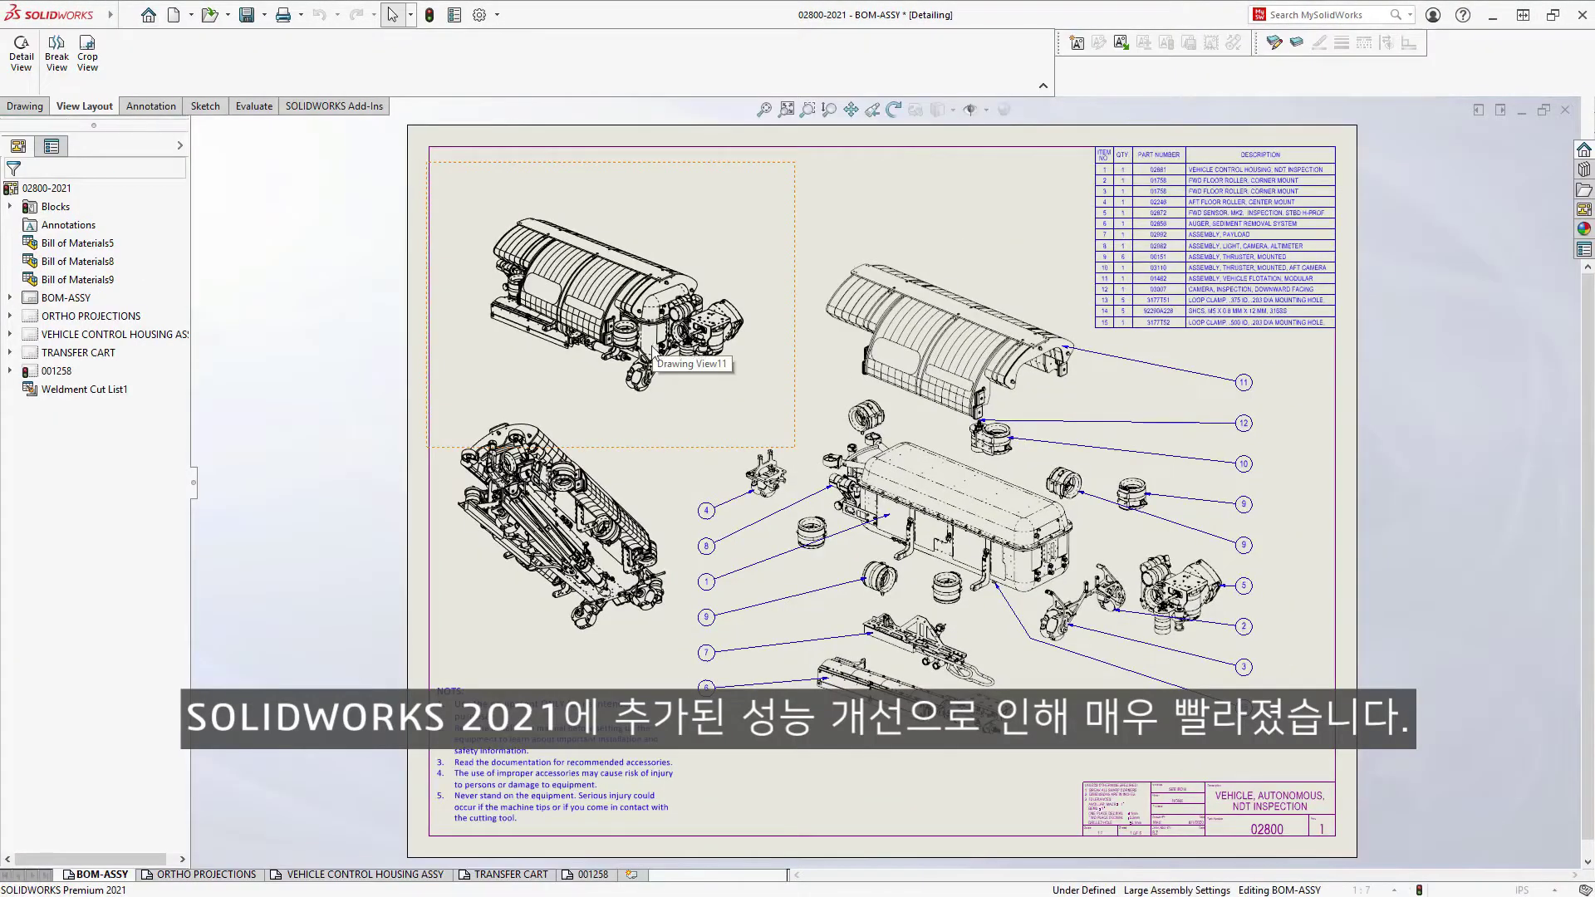
- Shift the magnetically aligned balloon column at balloon 4, then go to the ORTHO PROJECTIONS sheet
scroll(928, 529, "down", 5)
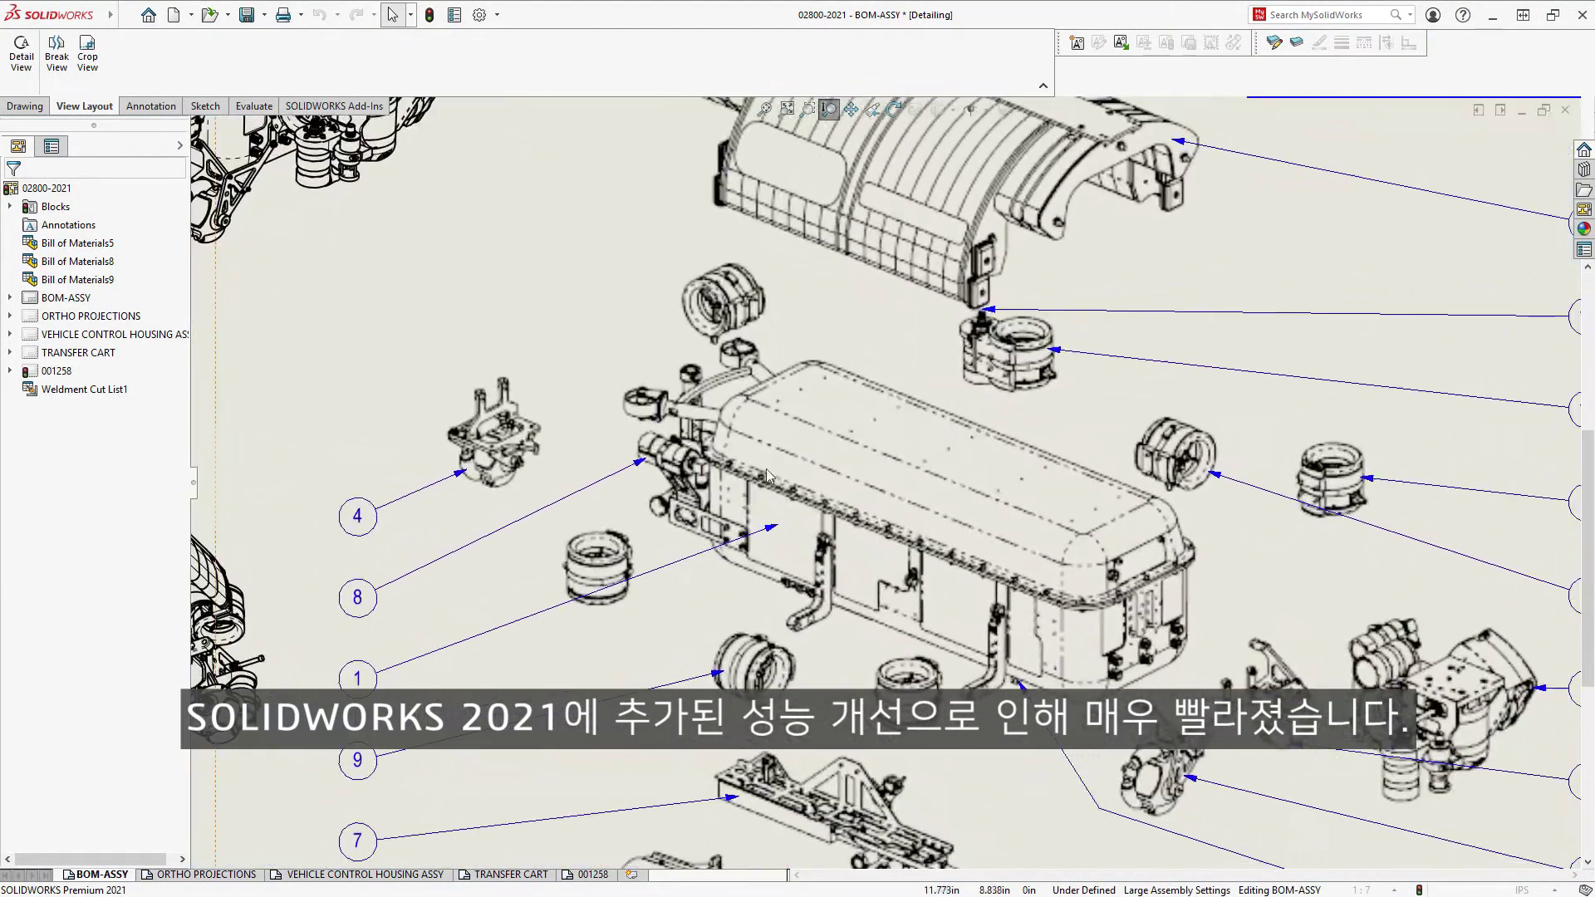
middle_click_drag(769, 475, 959, 326)
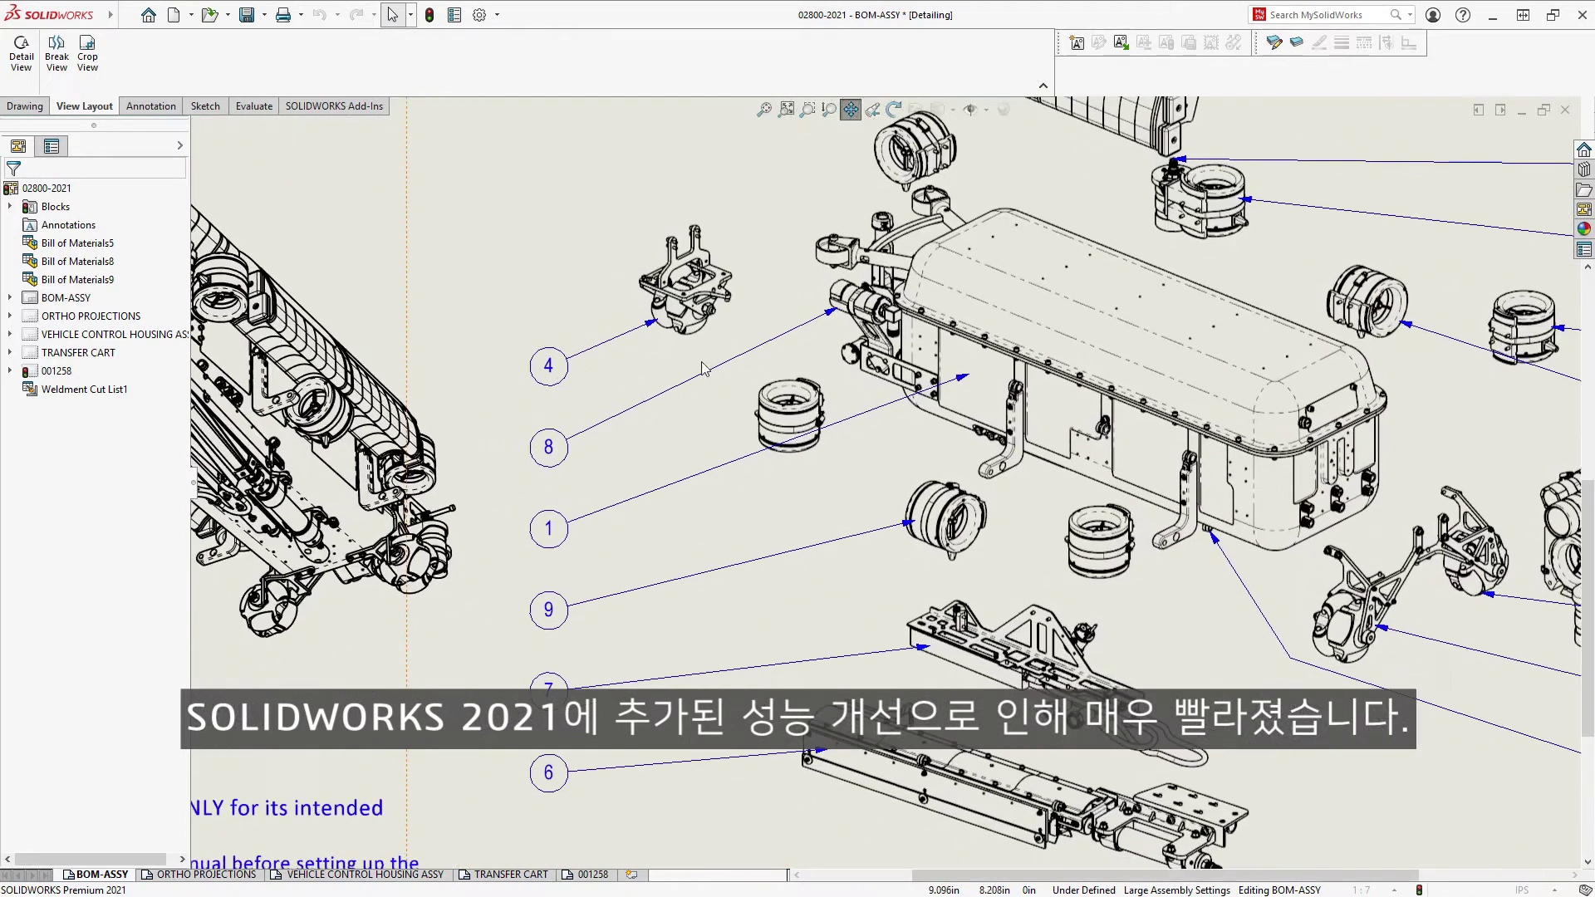
left_click(548, 365)
mouse_move(554, 418)
left_mouse_down()
mouse_move(522, 420)
mouse_move(548, 420)
left_mouse_up()
middle_click_drag(491, 624, 543, 584)
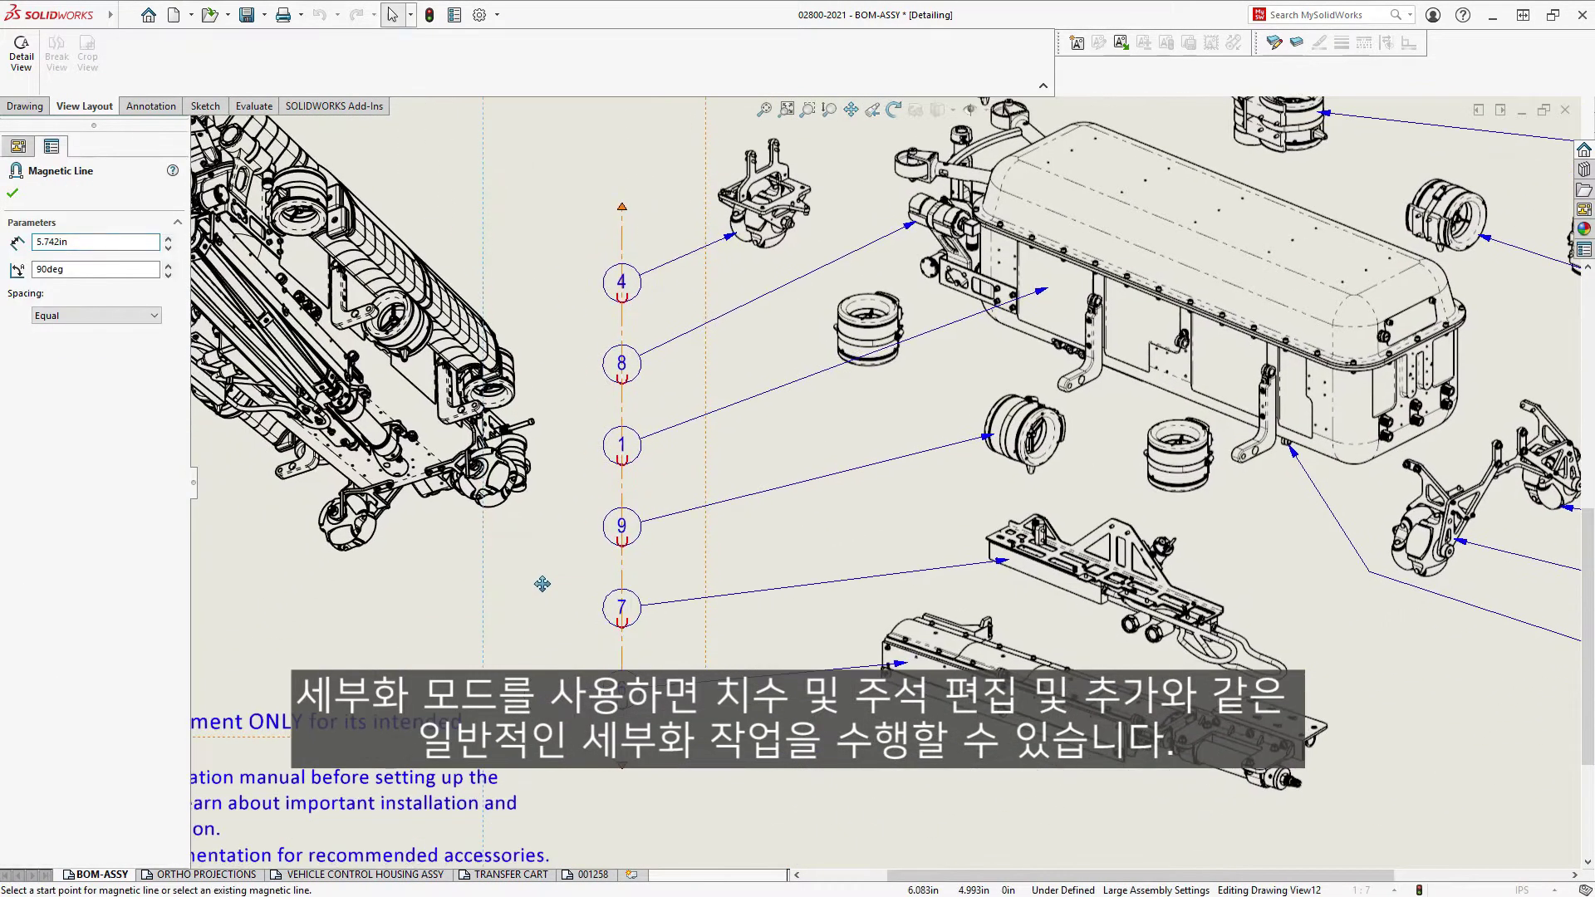
left_click(205, 874)
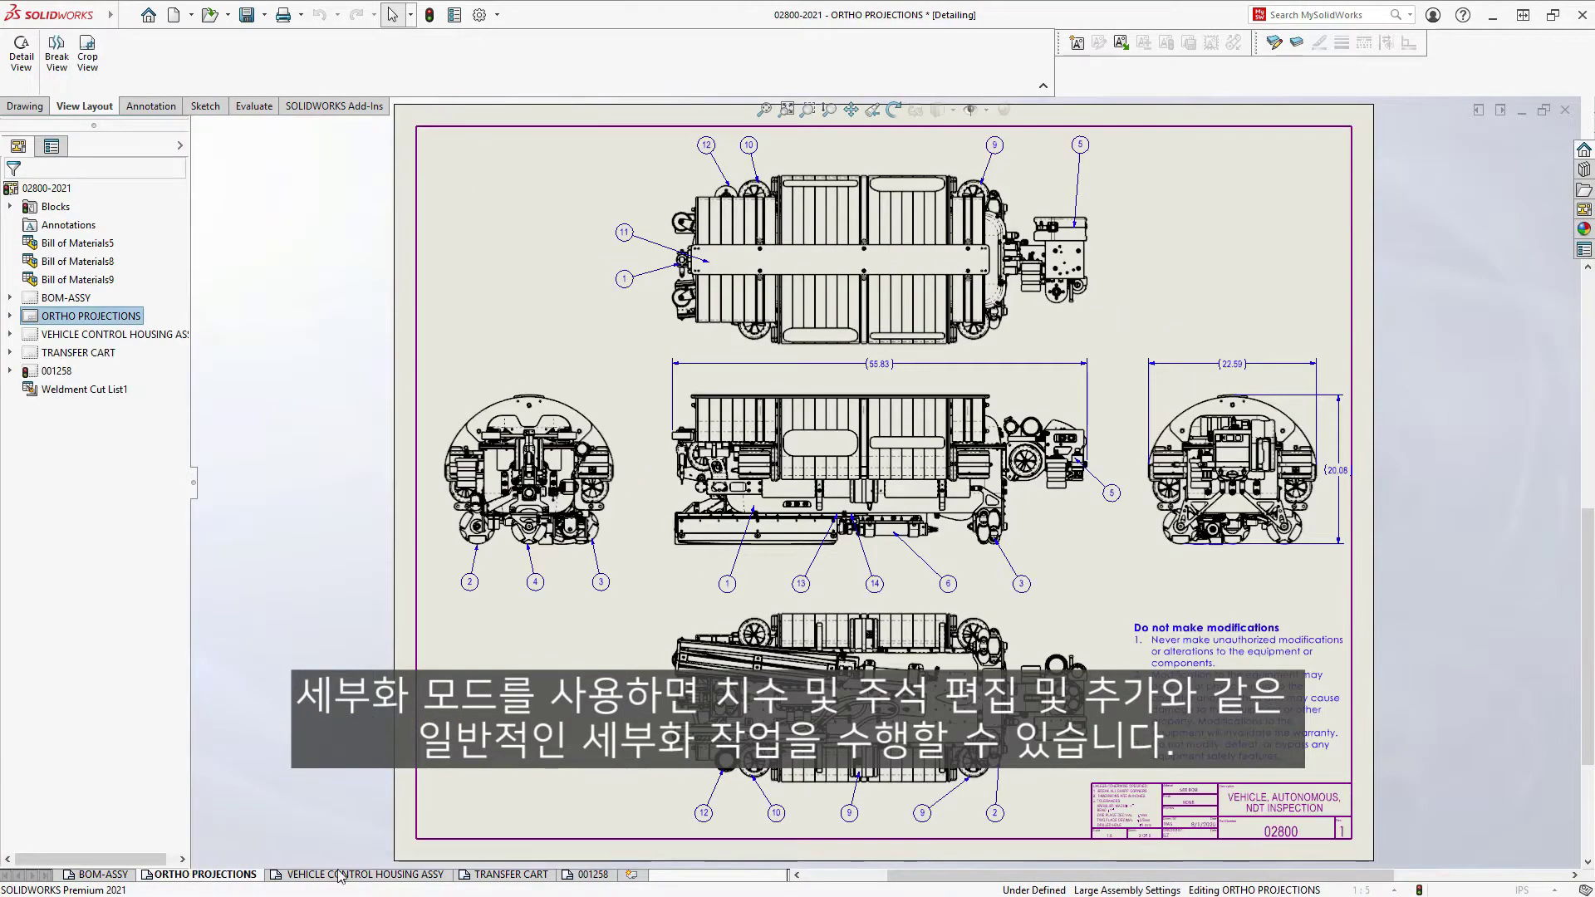
- Page through the VEHICLE CONTROL HOUSING ASSY and TRANSFER CART sheets to the 001258 sheet
left_click(341, 875)
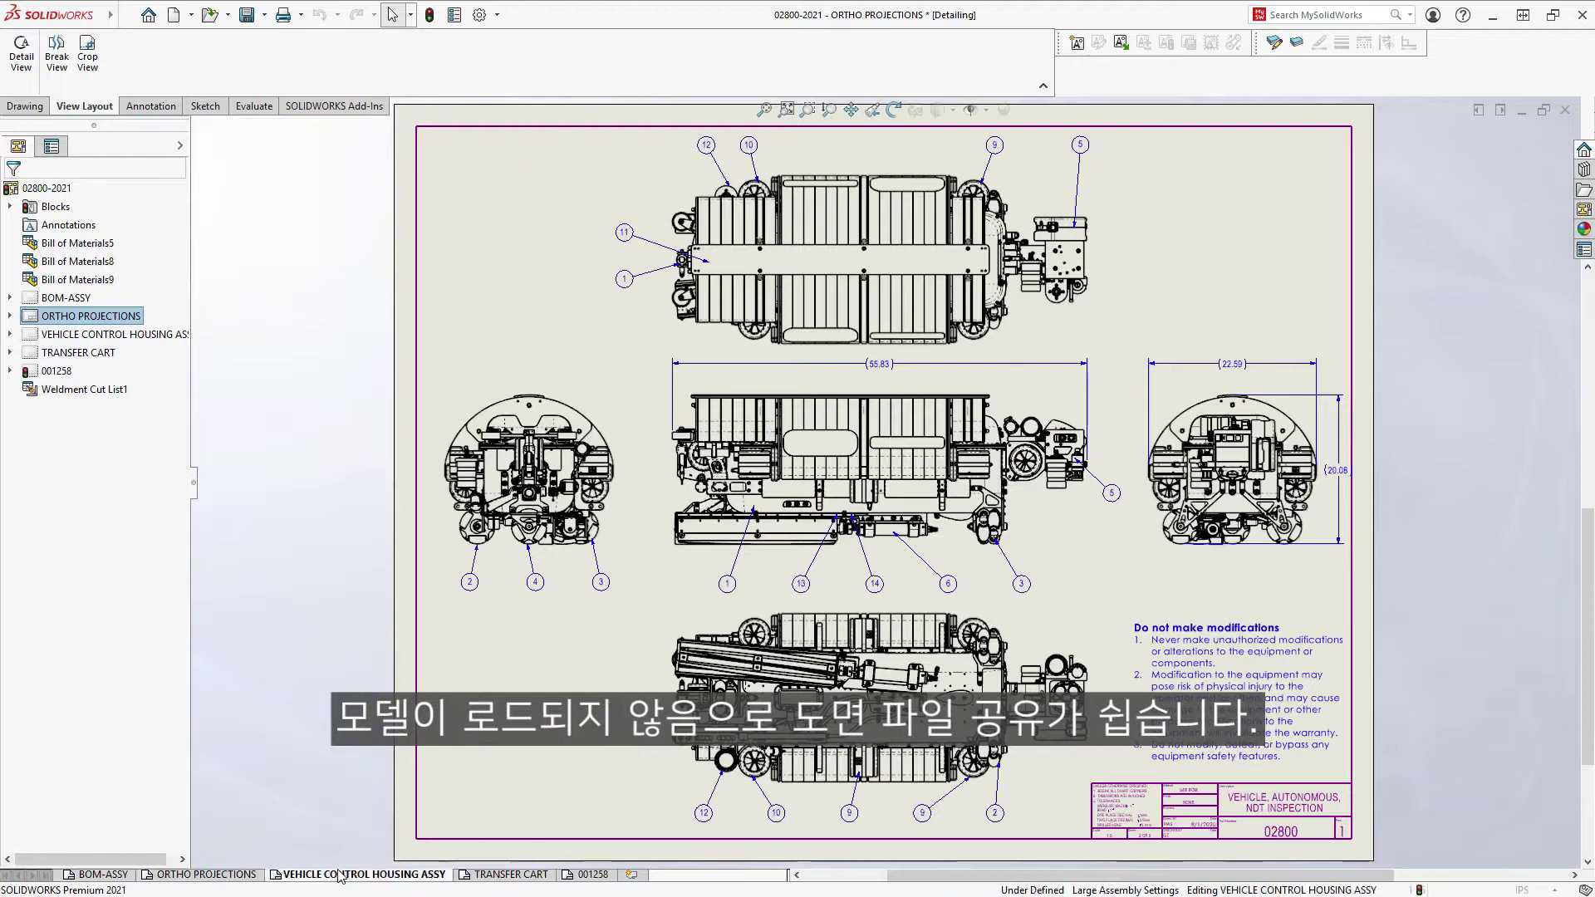
left_click(503, 874)
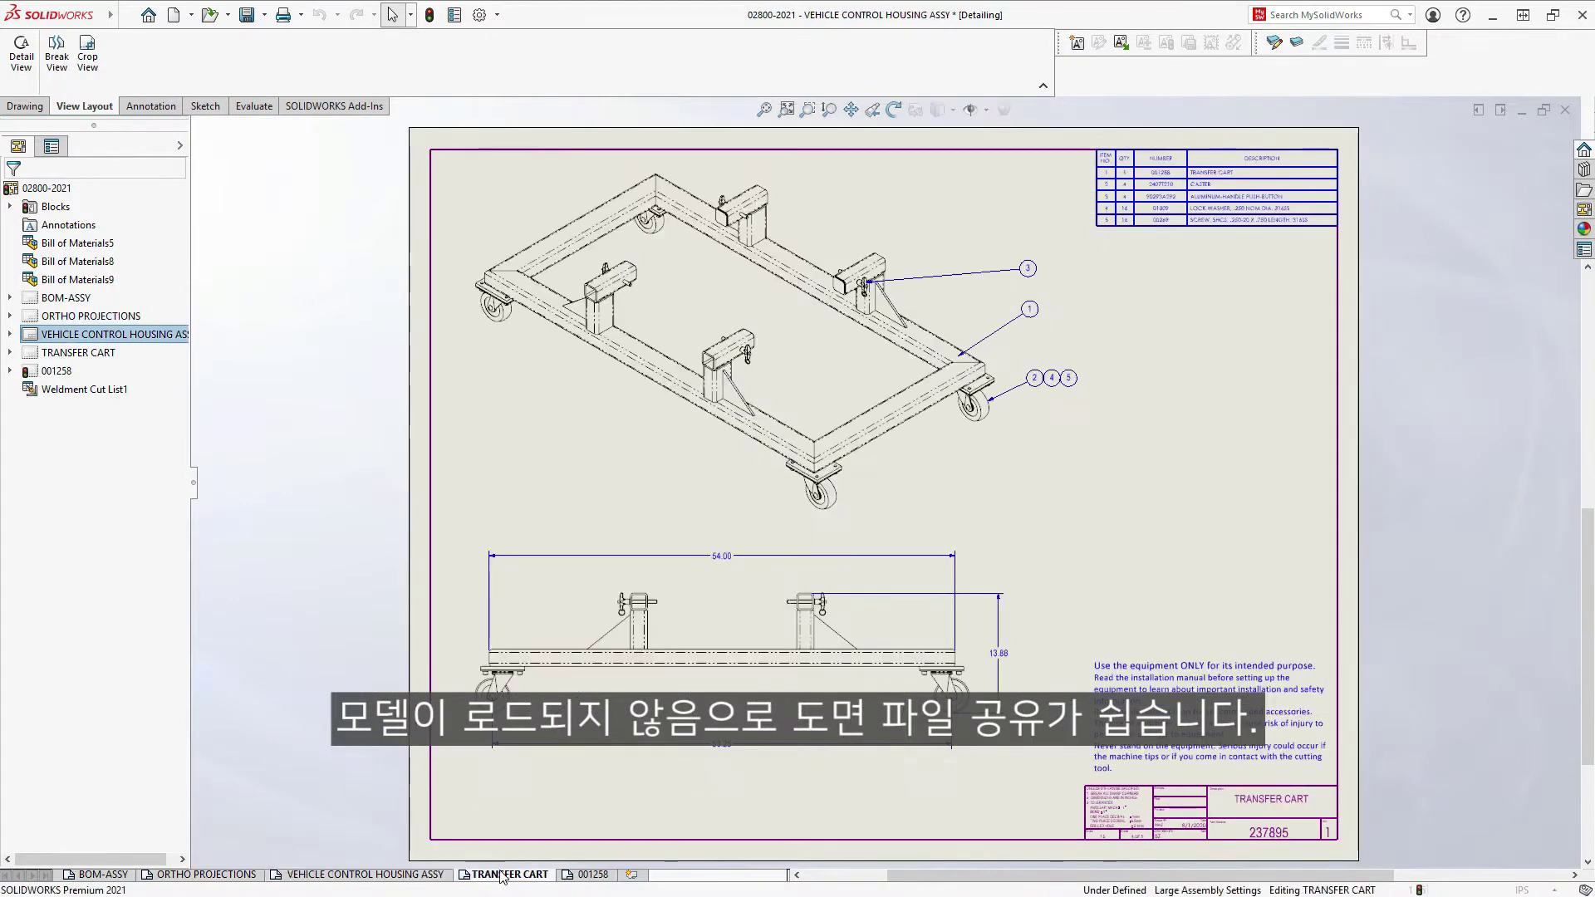
left_click(592, 874)
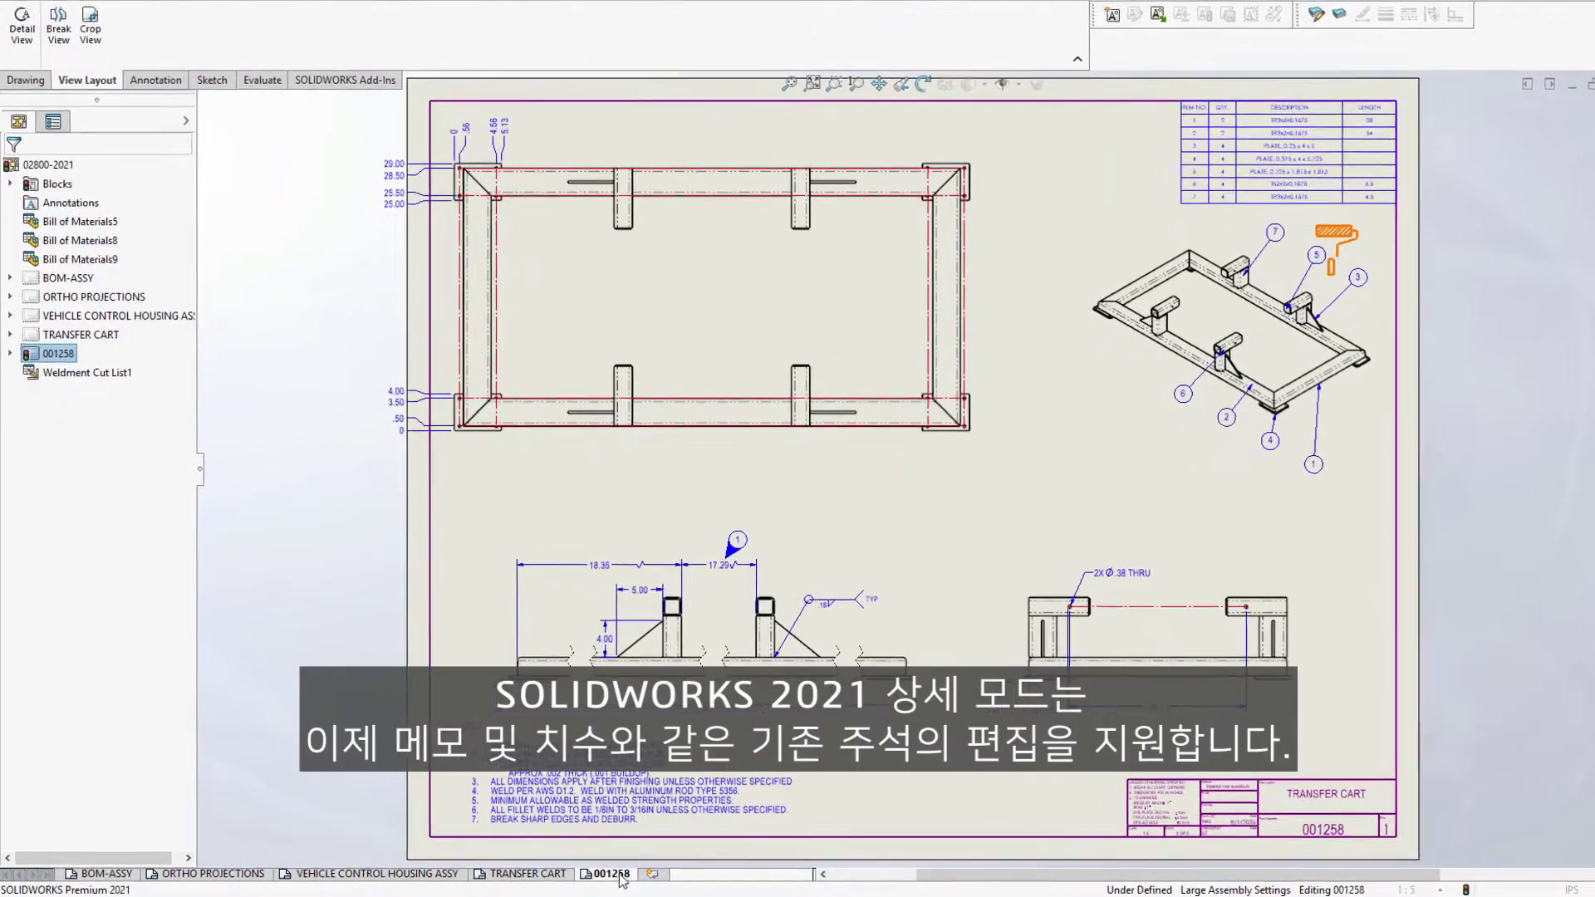
- Change note 1 from BOM to CUTLIST and delete the TYPE III finish lines
left_click_drag(465, 384, 1156, 878)
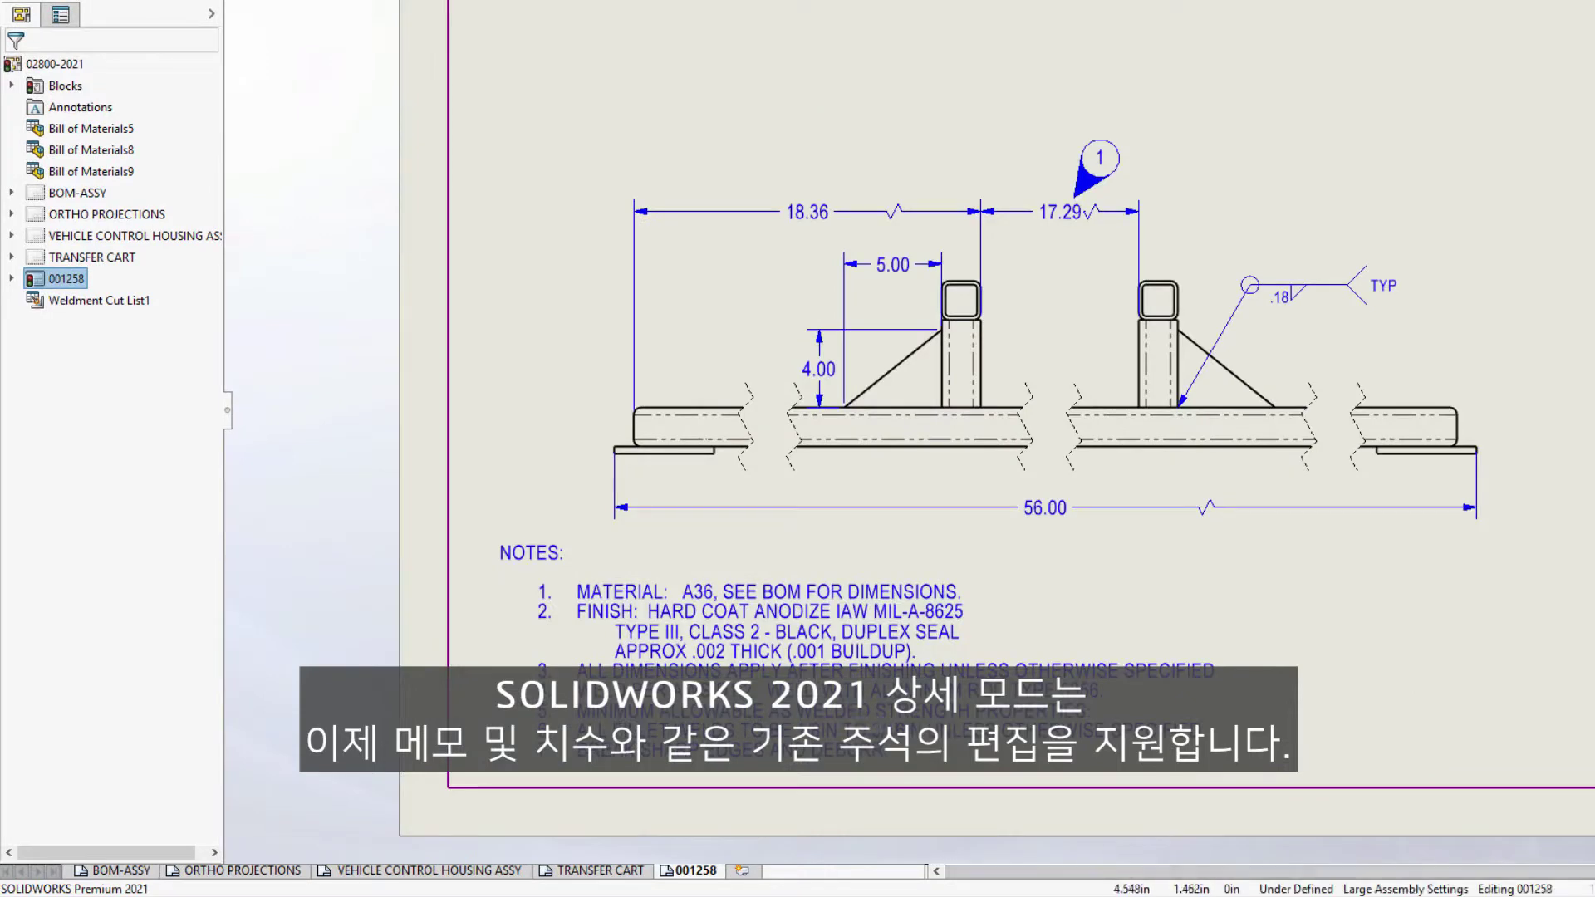
double_click(799, 637)
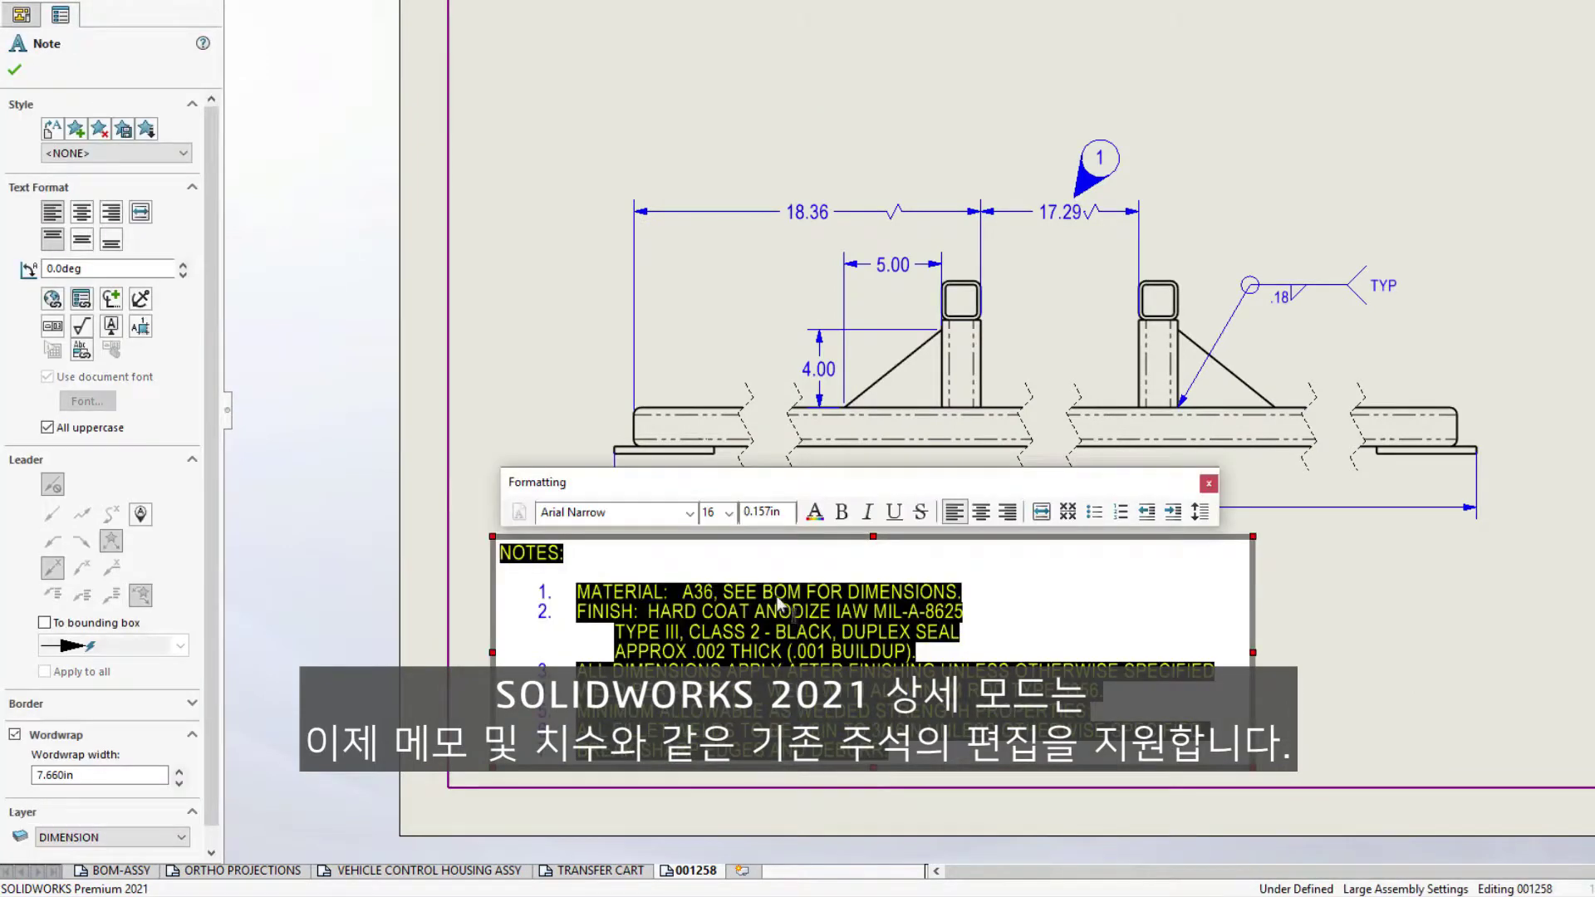
double_click(781, 594)
type("CUTLIST")
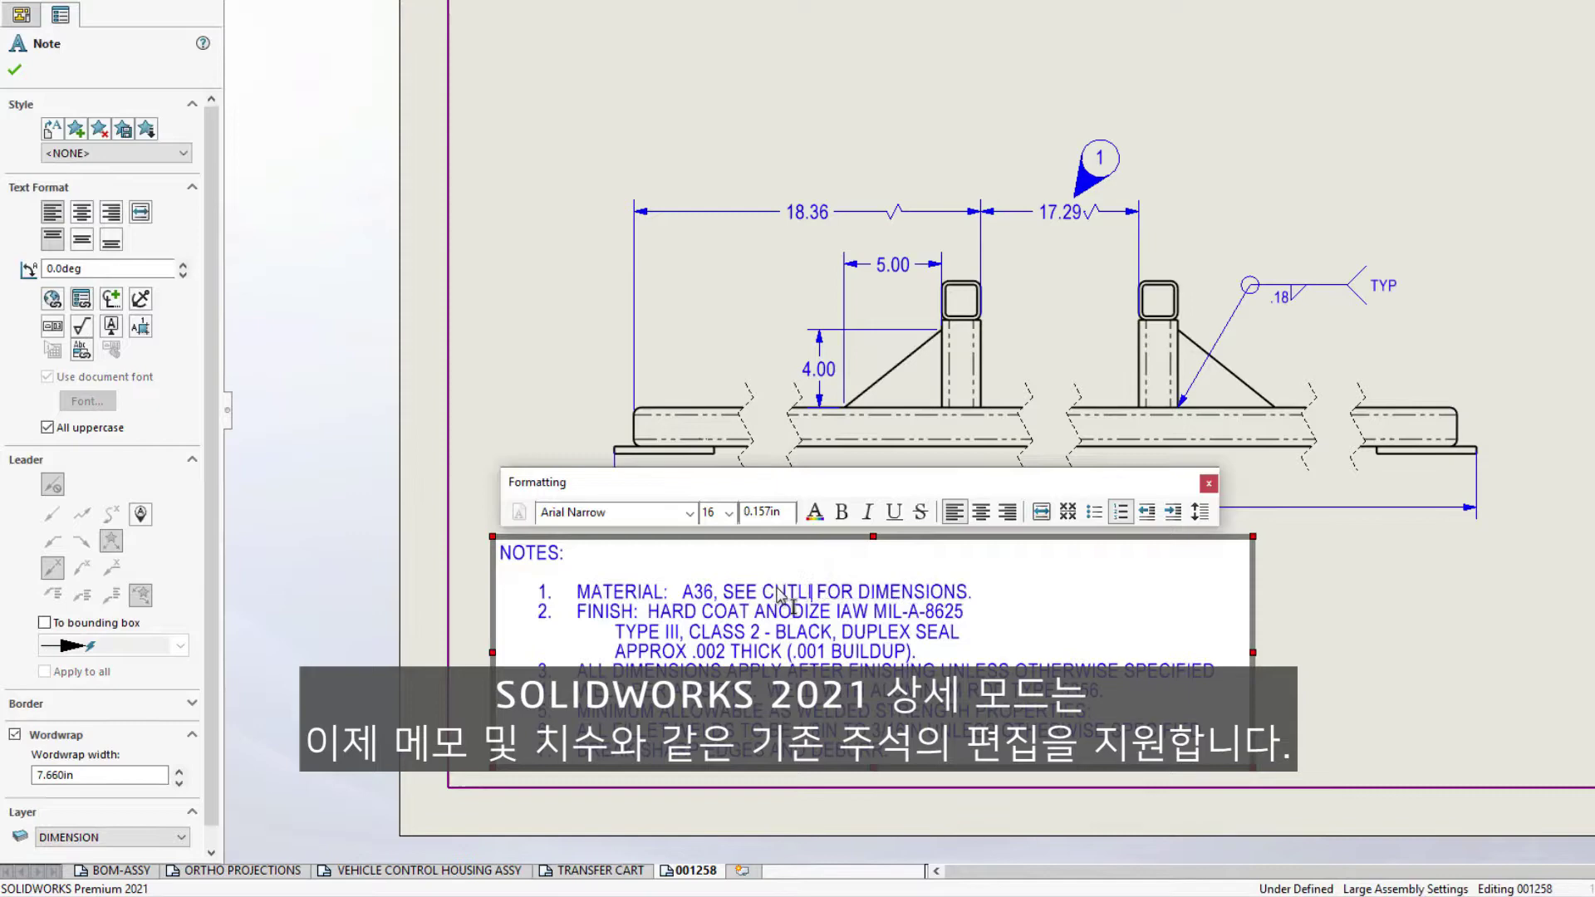
left_click_drag(965, 615, 978, 654)
key("Delete")
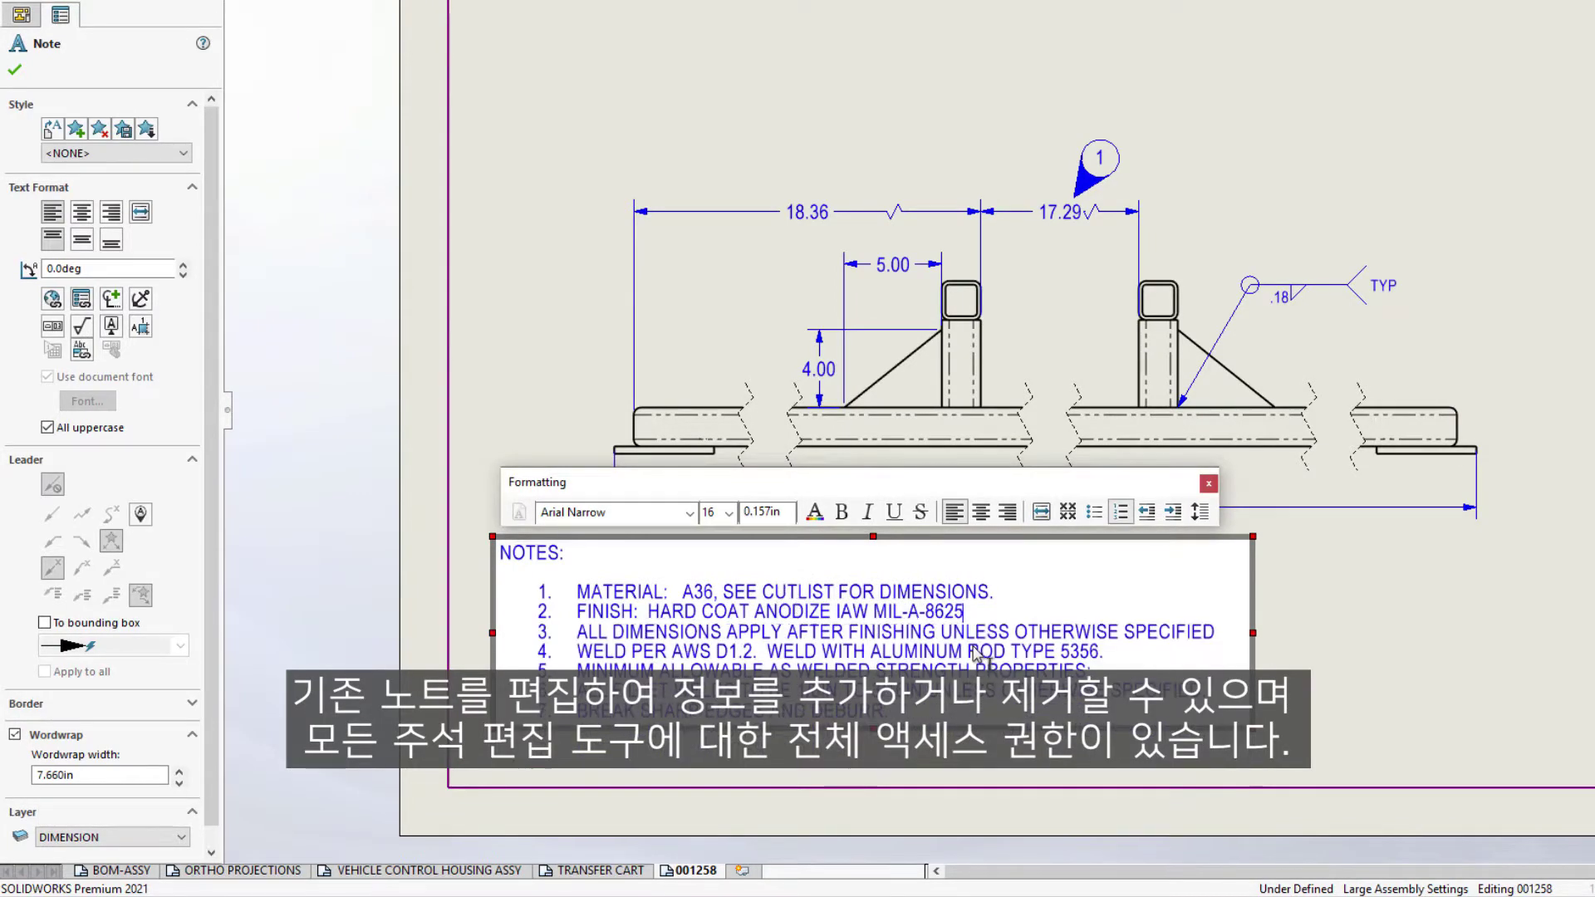
- Close the note edit, bring the plan view into view, and select Drawing View24
left_click(979, 774)
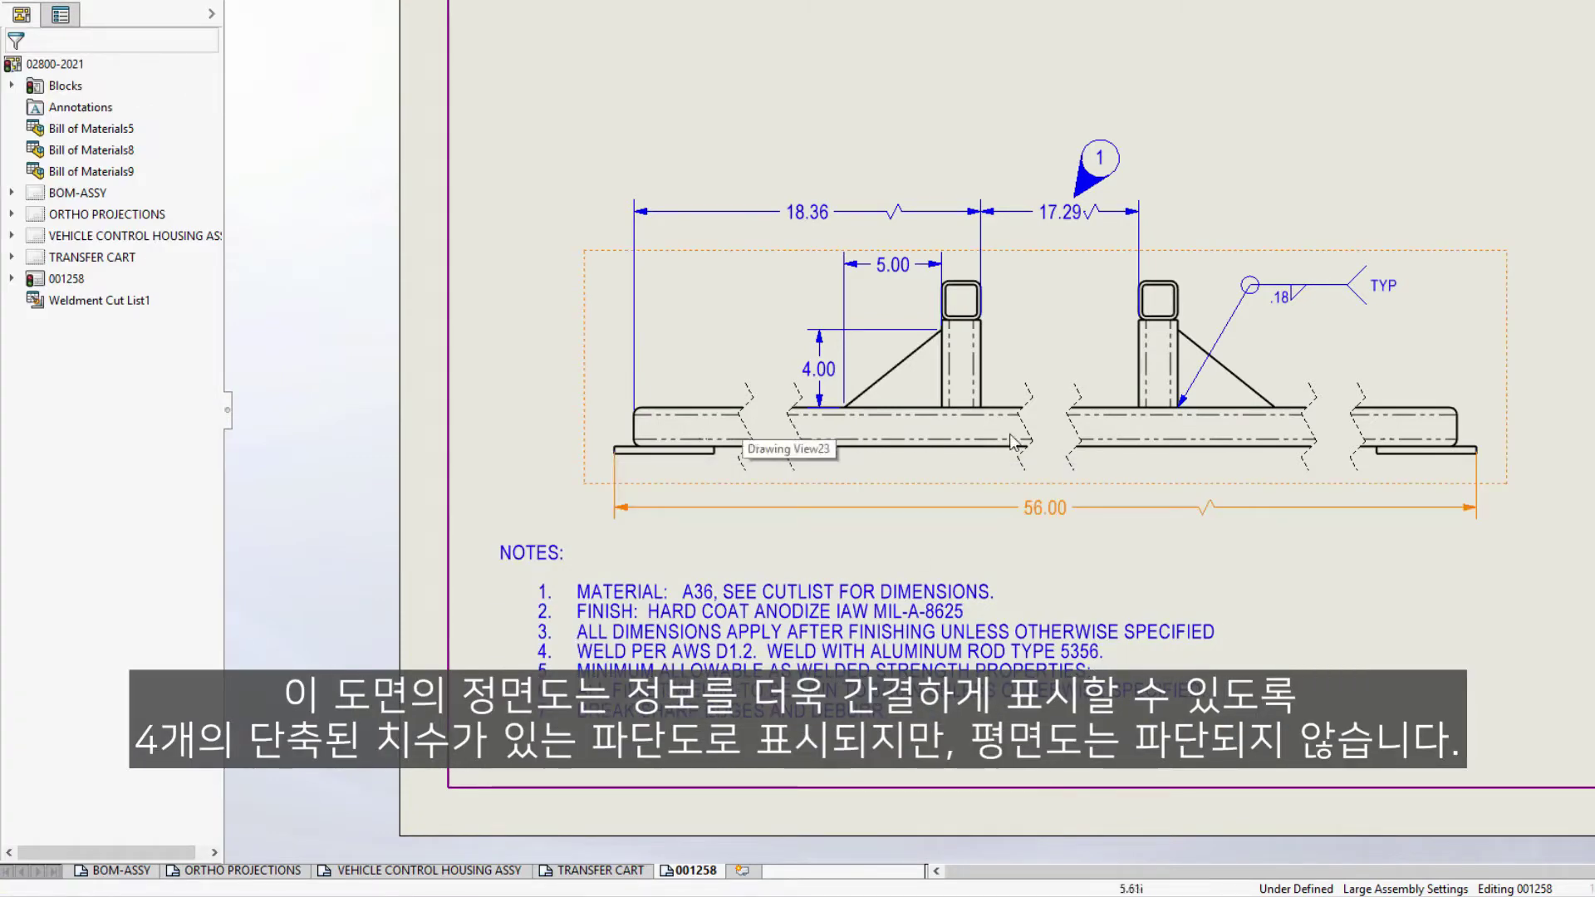
scroll(1343, 447, "down", 3)
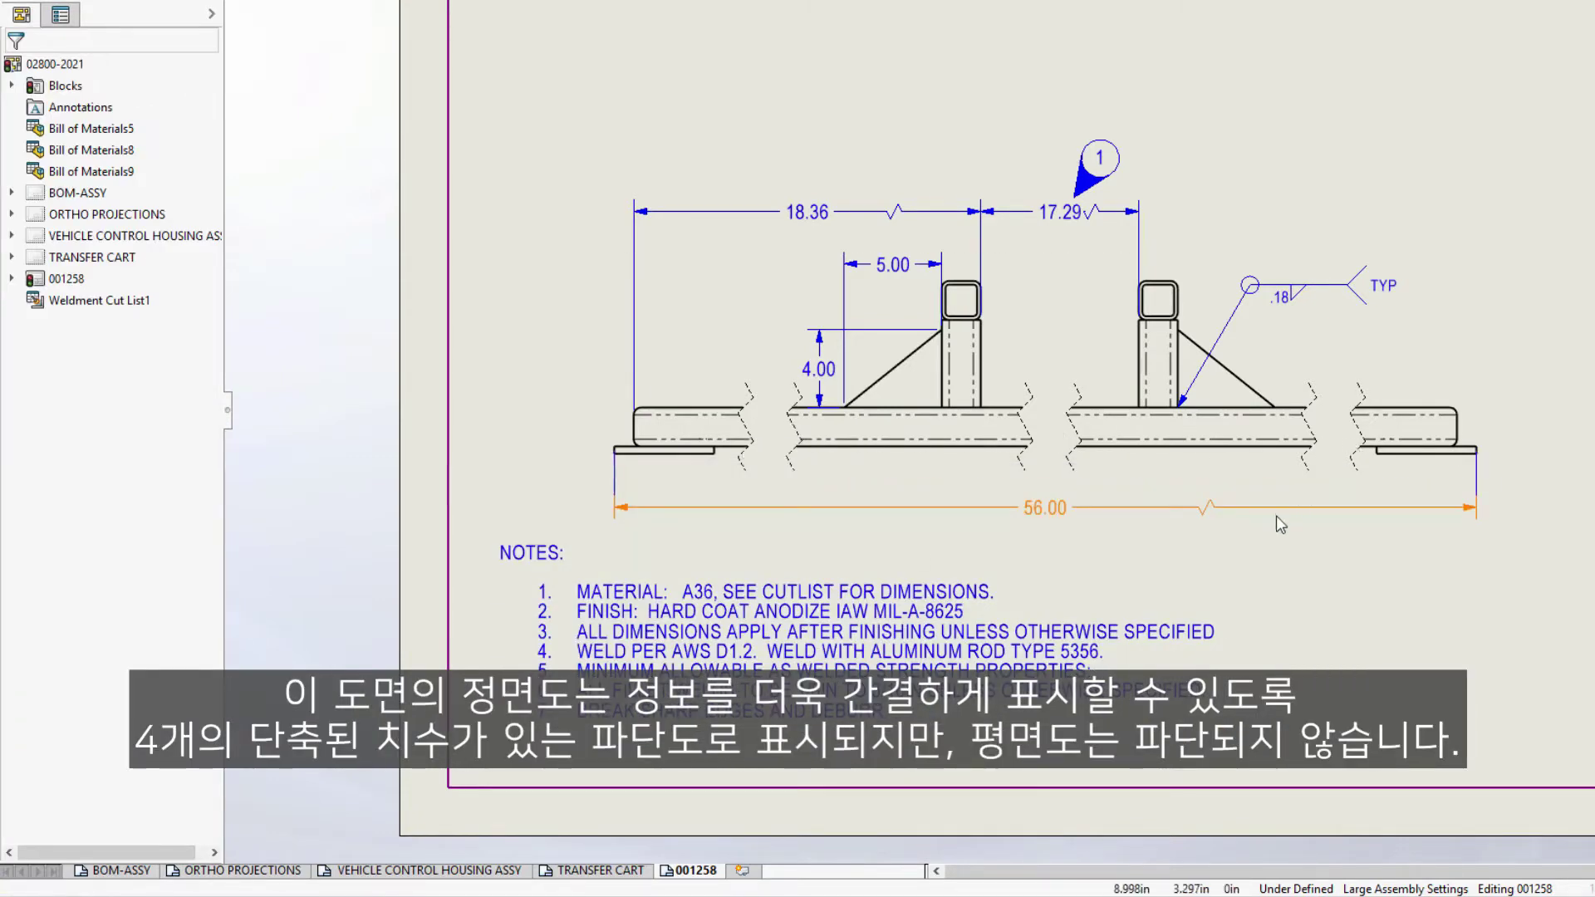
left_click_drag(1011, 472, 1011, 554)
key("Escape")
left_click(927, 502)
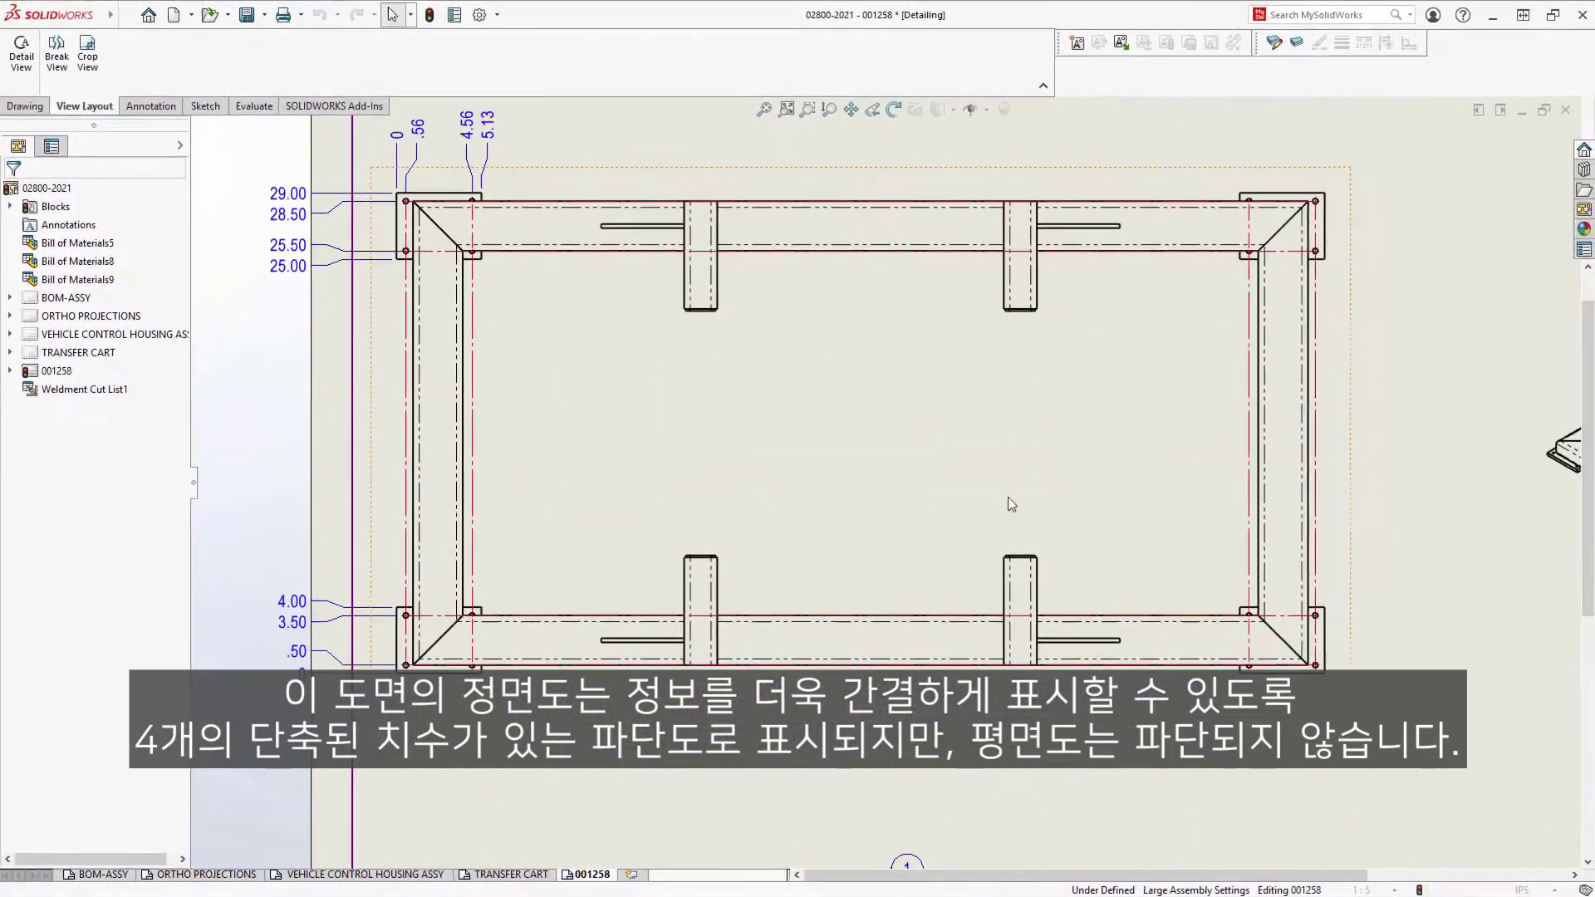
- Break the plan view at three places with 0.5in gaps using zigzag break lines
key("s")
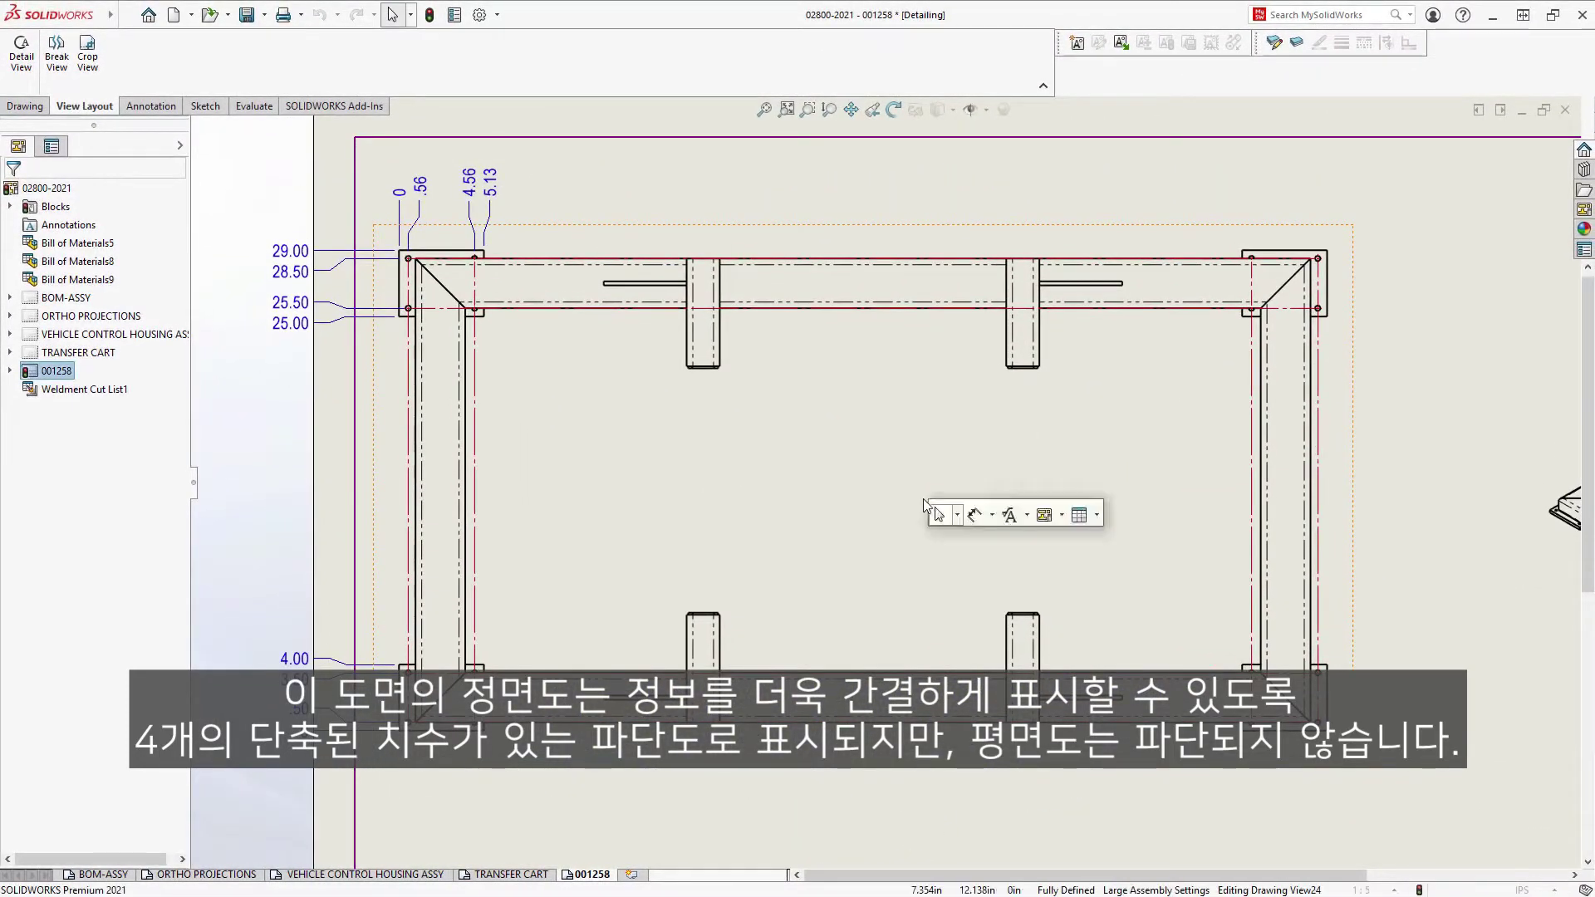
left_click(1061, 515)
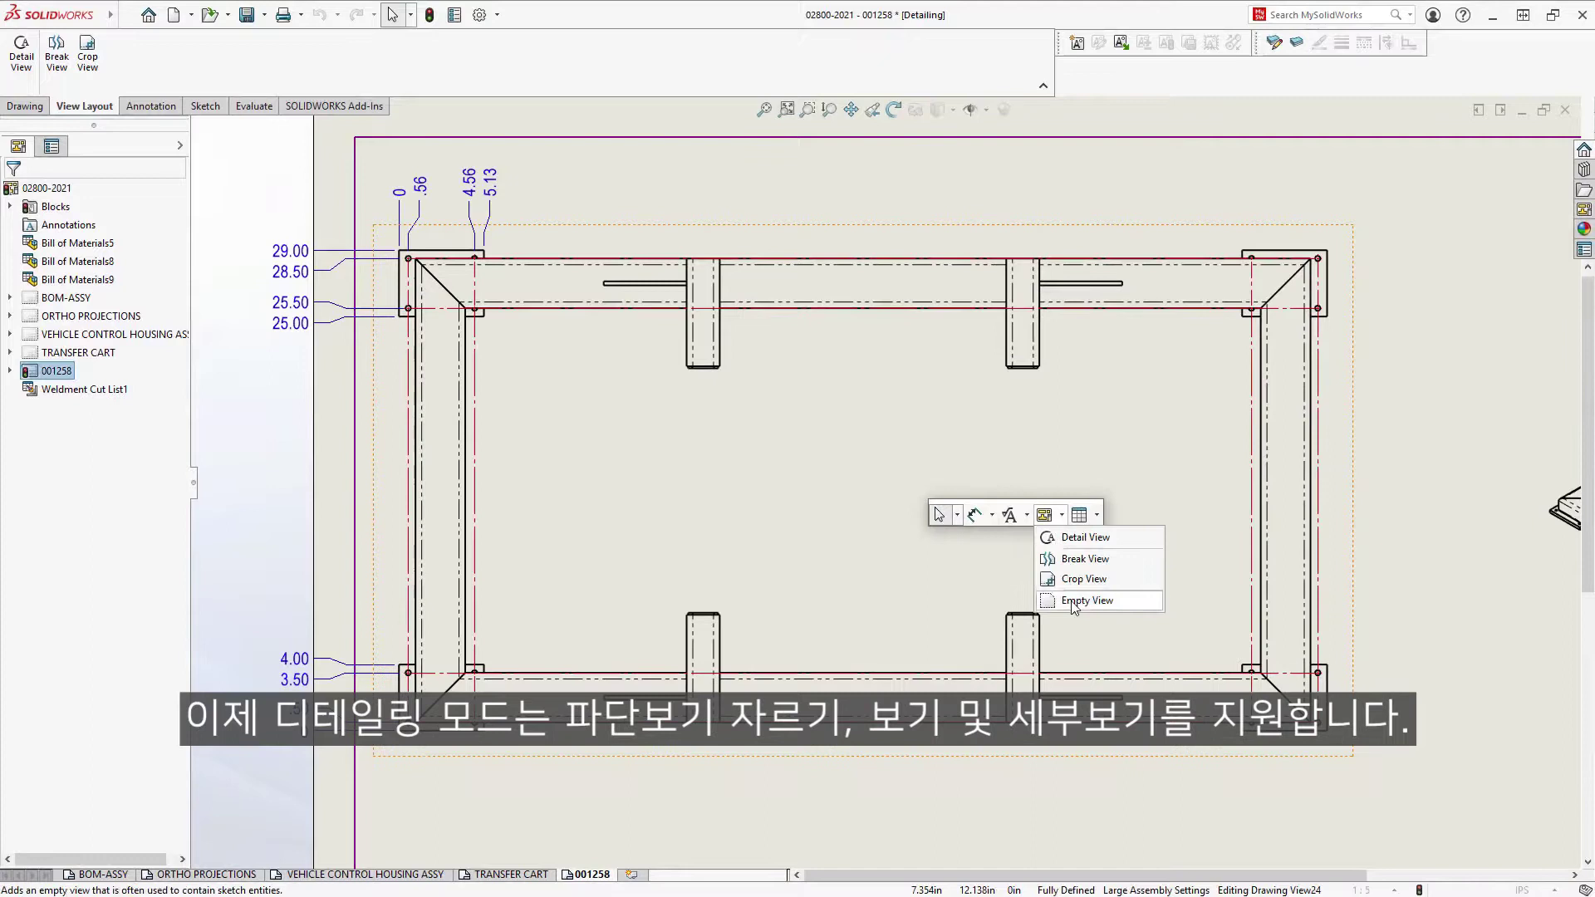
left_click(1070, 558)
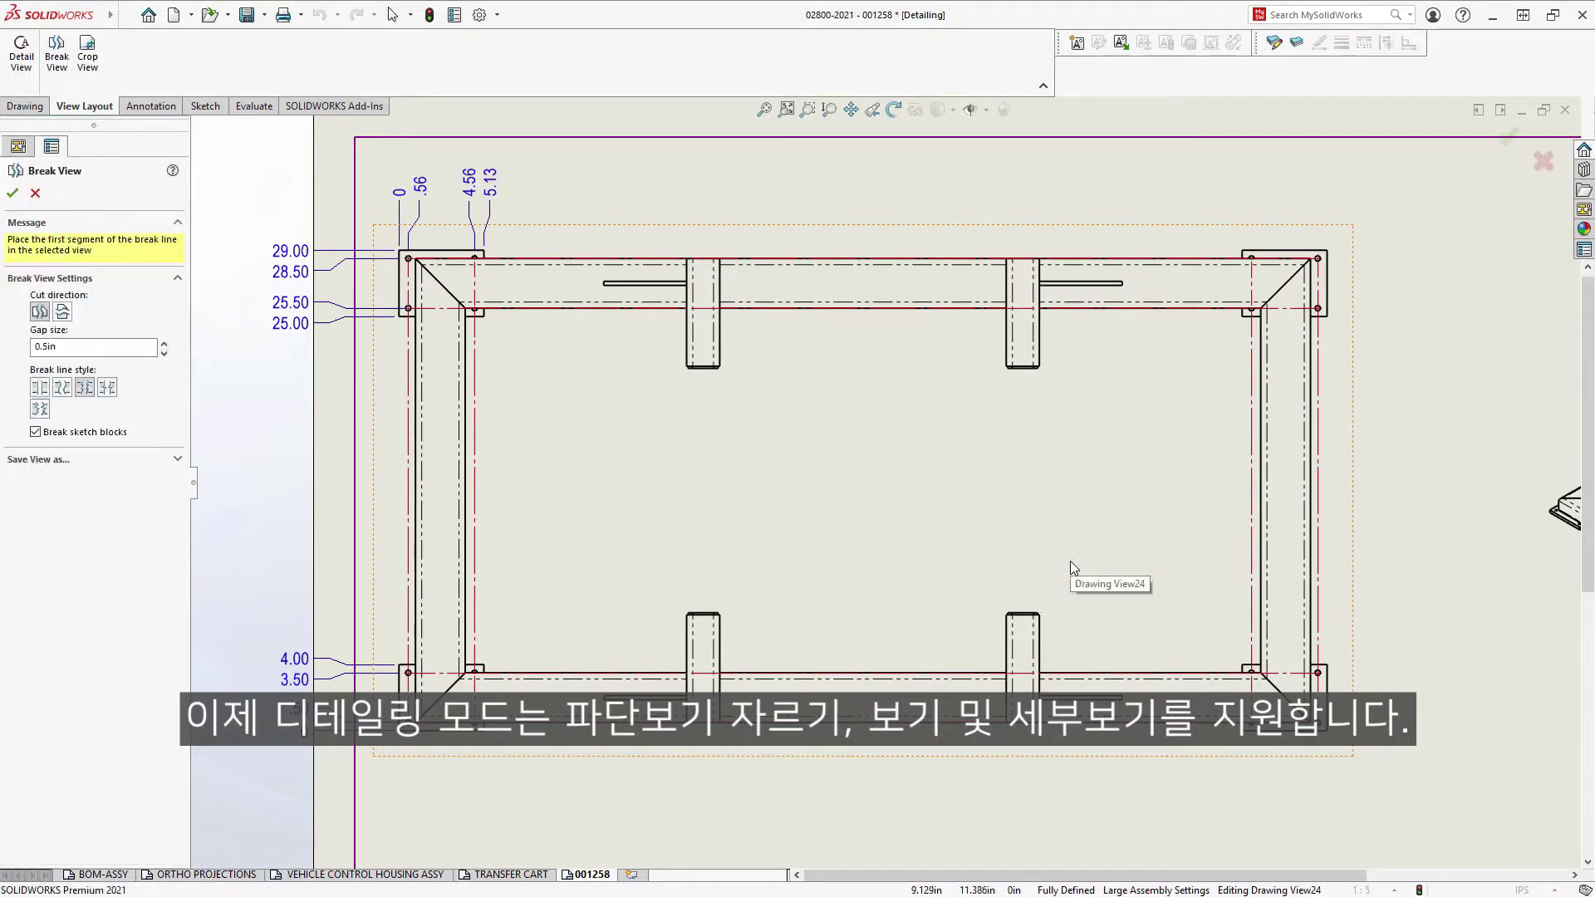
left_click(497, 487)
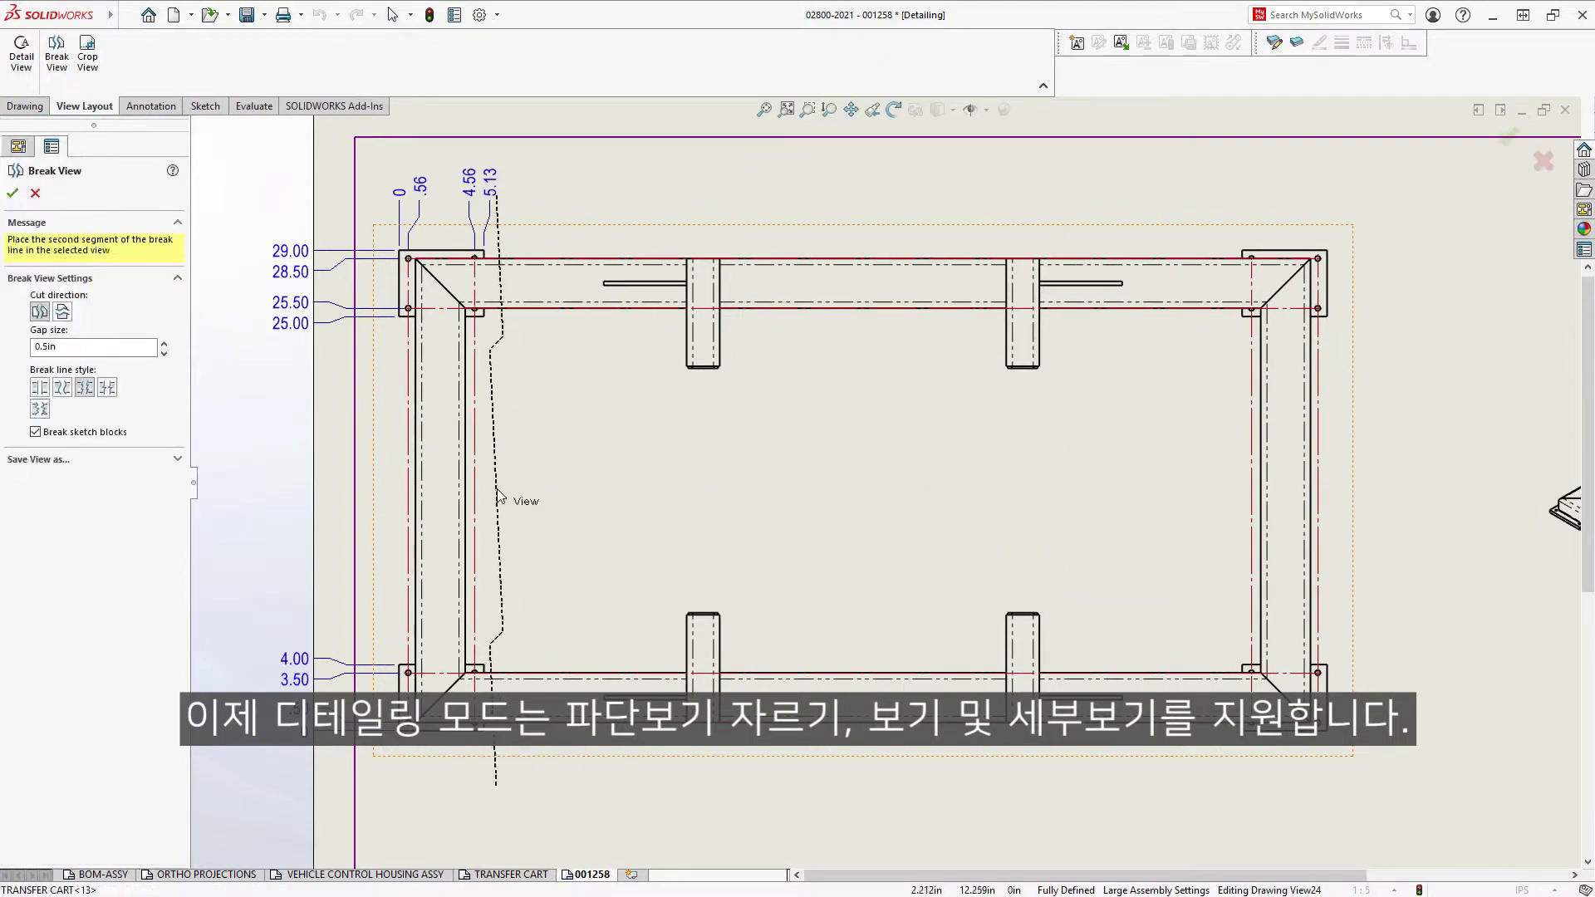
left_click(587, 488)
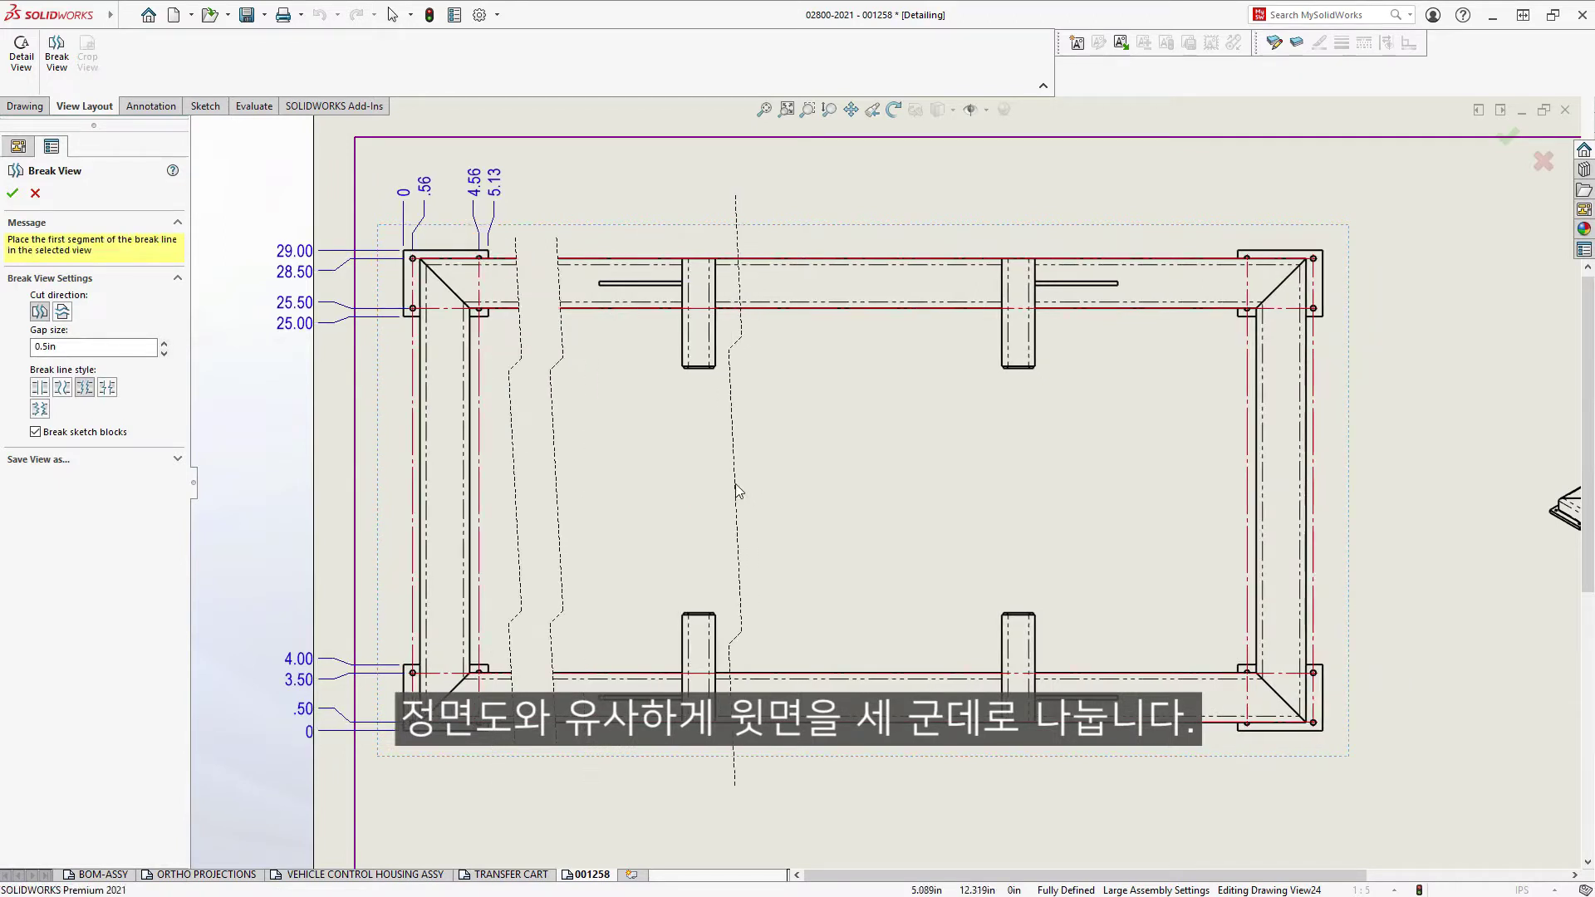
left_click(734, 492)
left_click(969, 490)
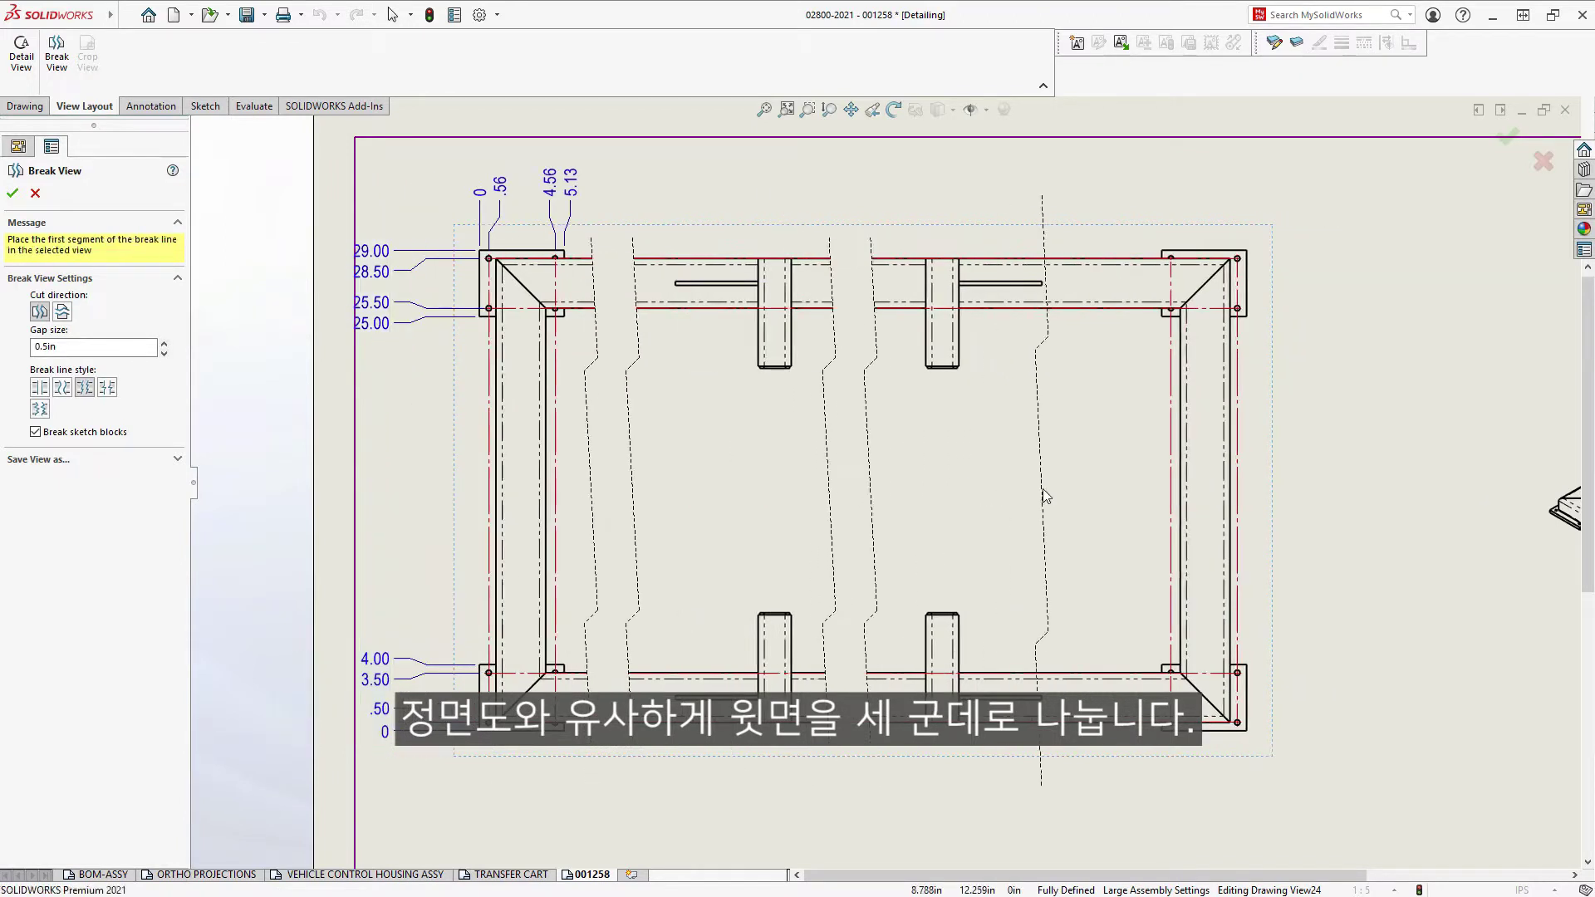
left_click(1049, 491)
left_click(1147, 496)
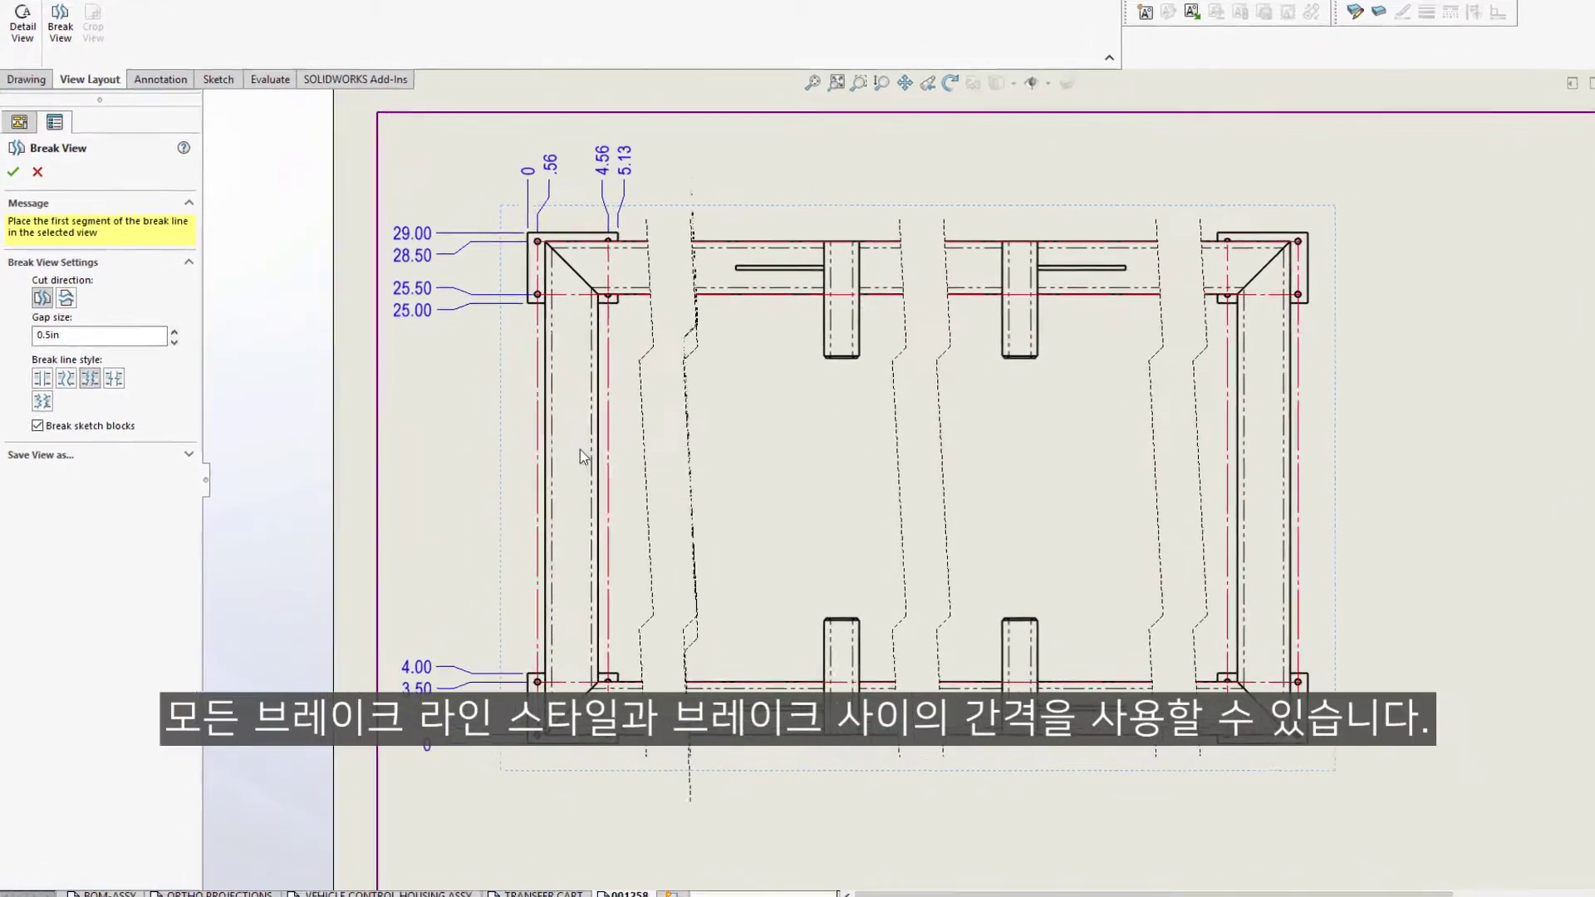
left_click(47, 361)
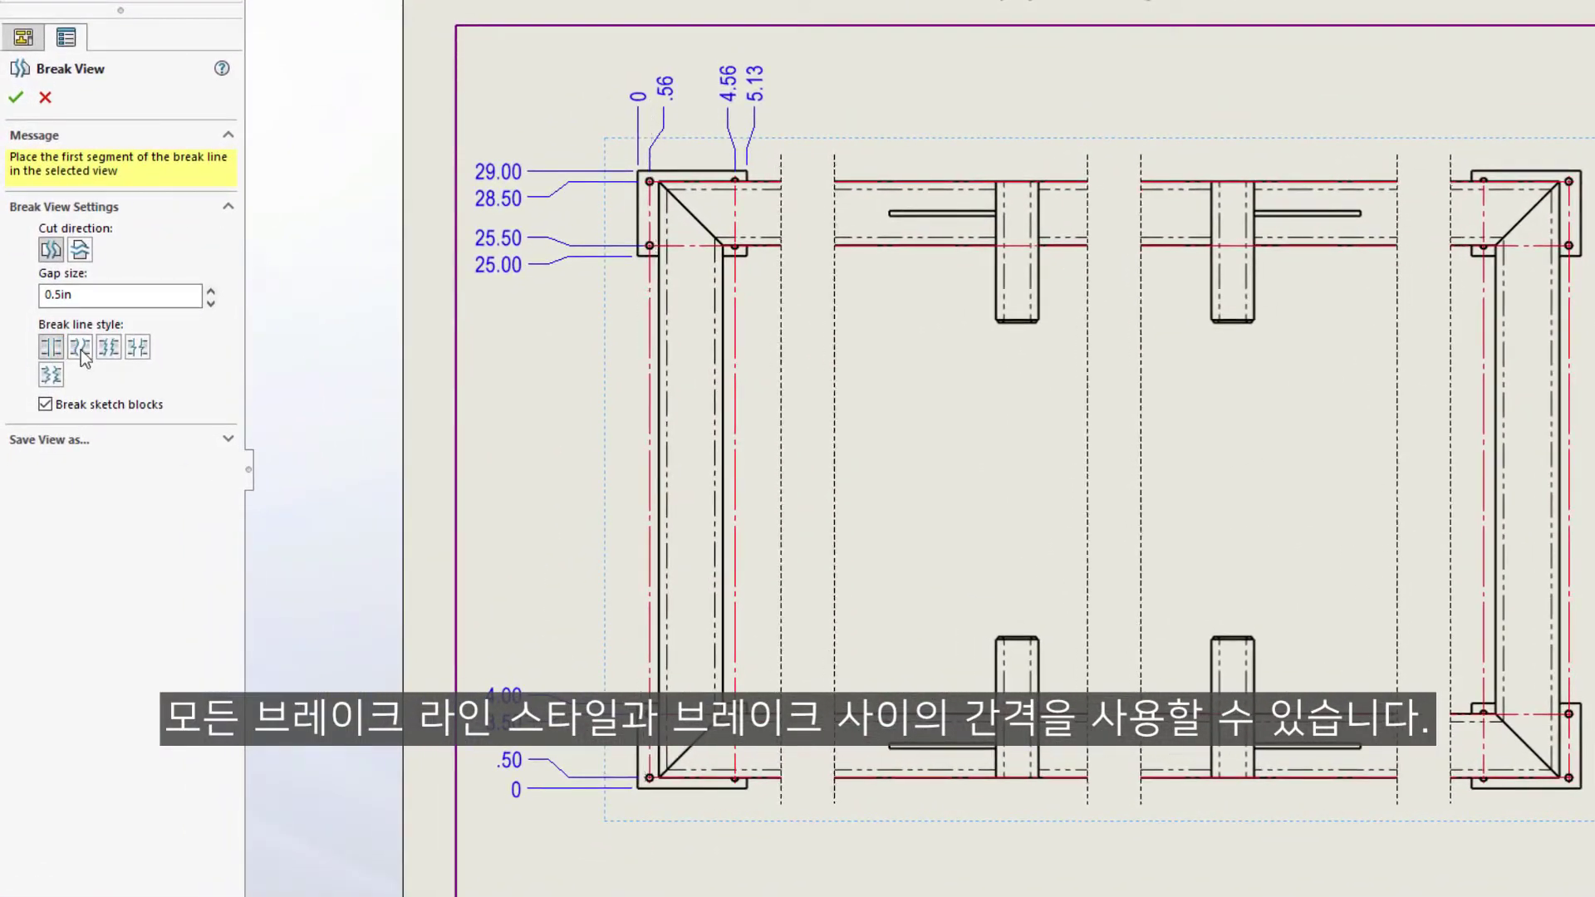
left_click(136, 349)
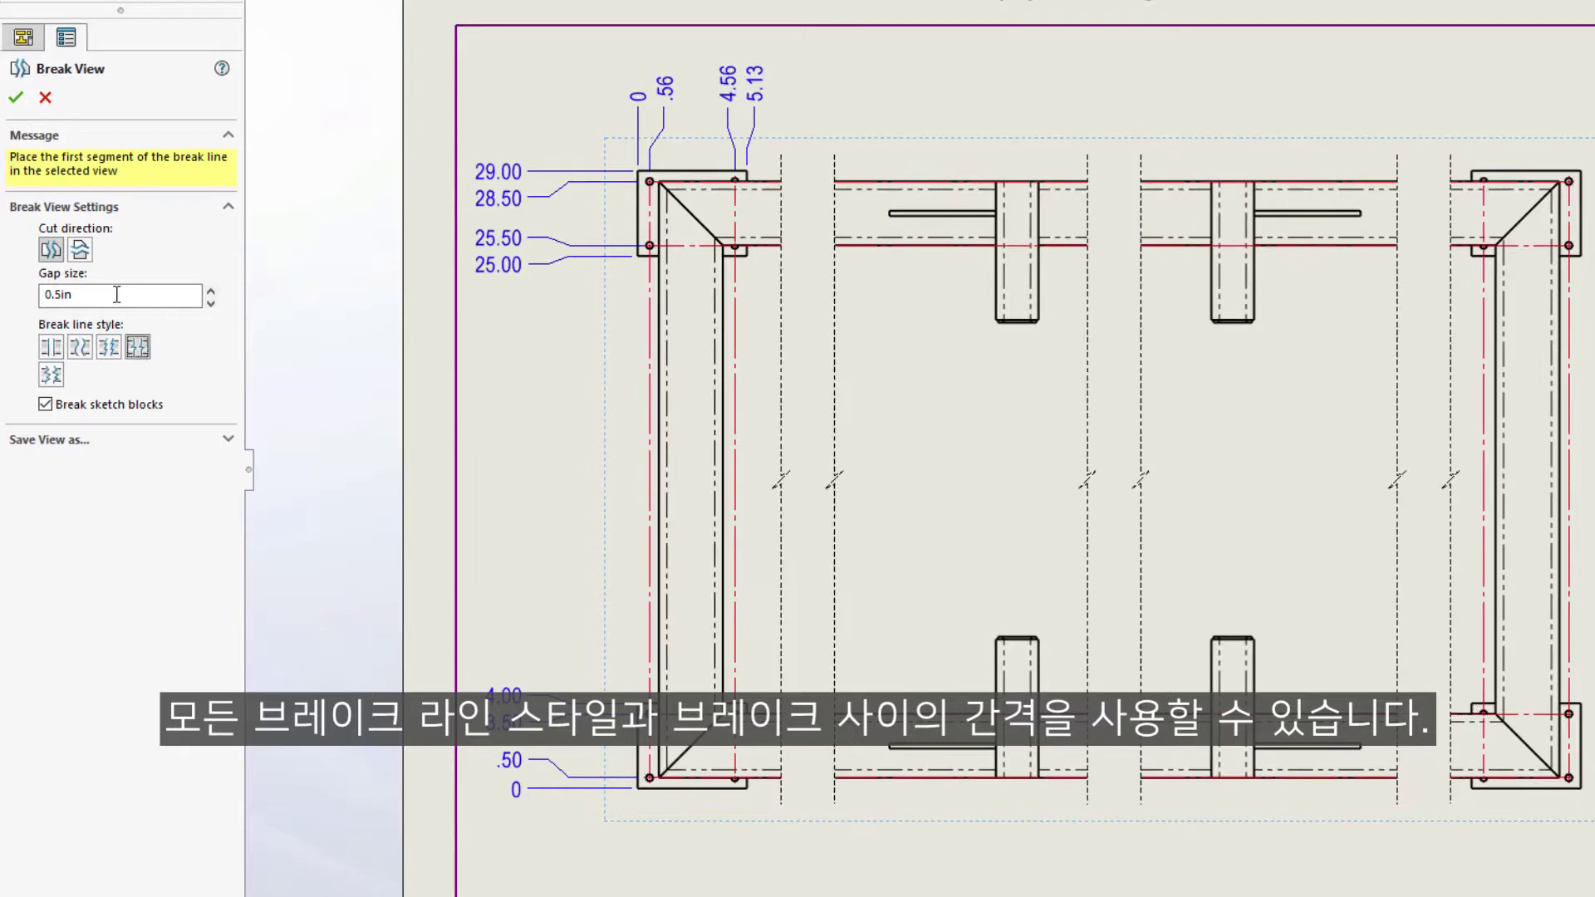
- Accept the broken view and add ordinates 50.88, 51.44, 55.44 and 56.00 to the 5.13 set
left_click(17, 98)
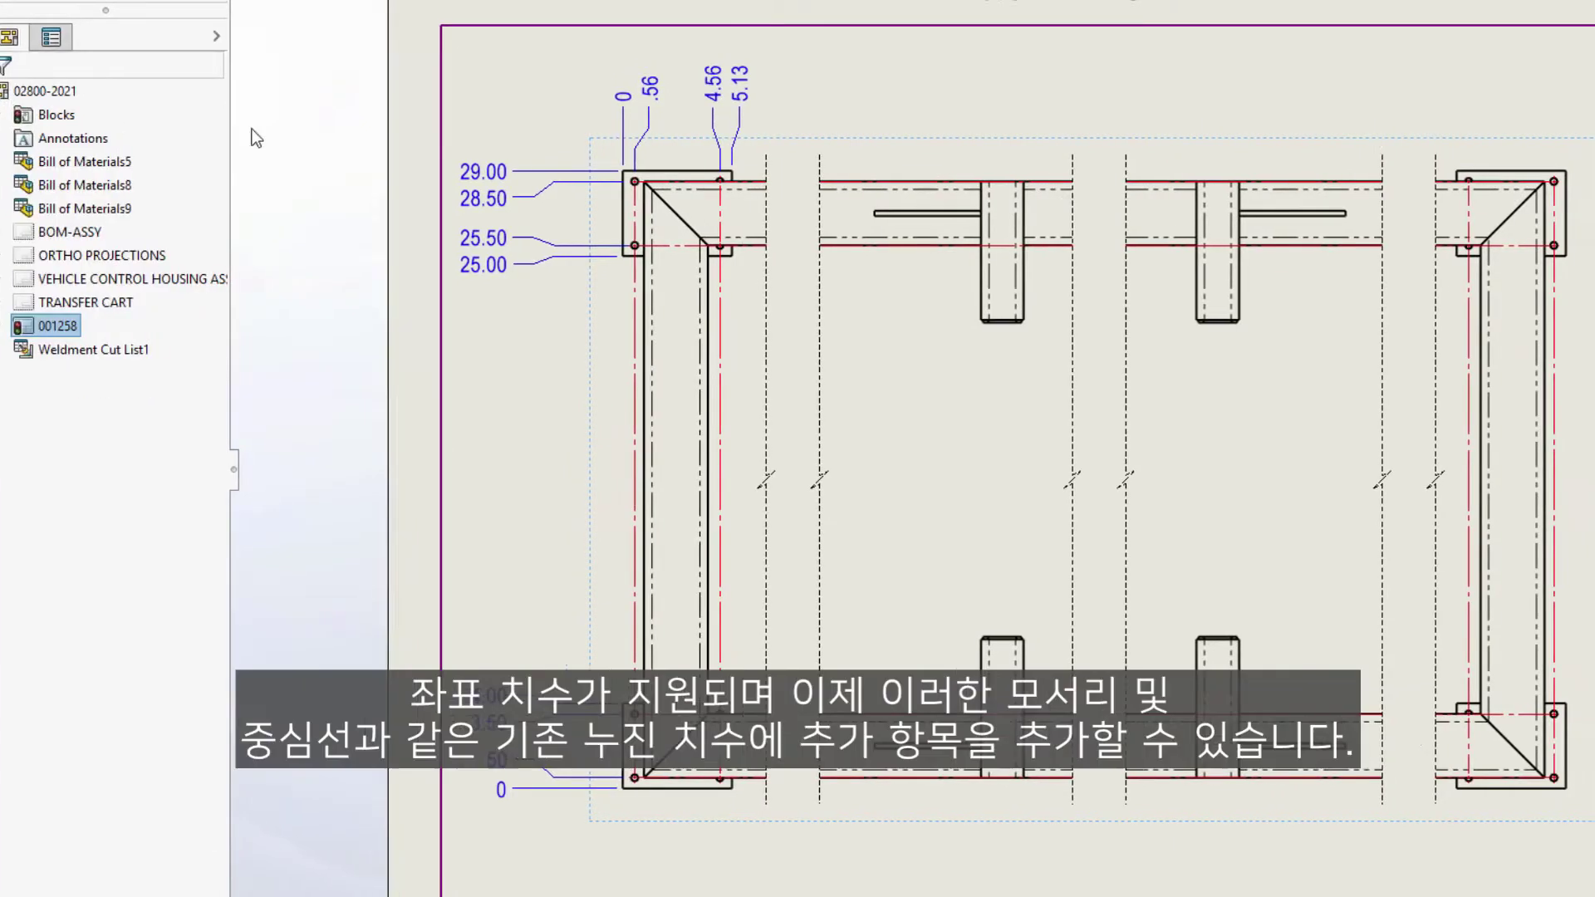
right_click(432, 101)
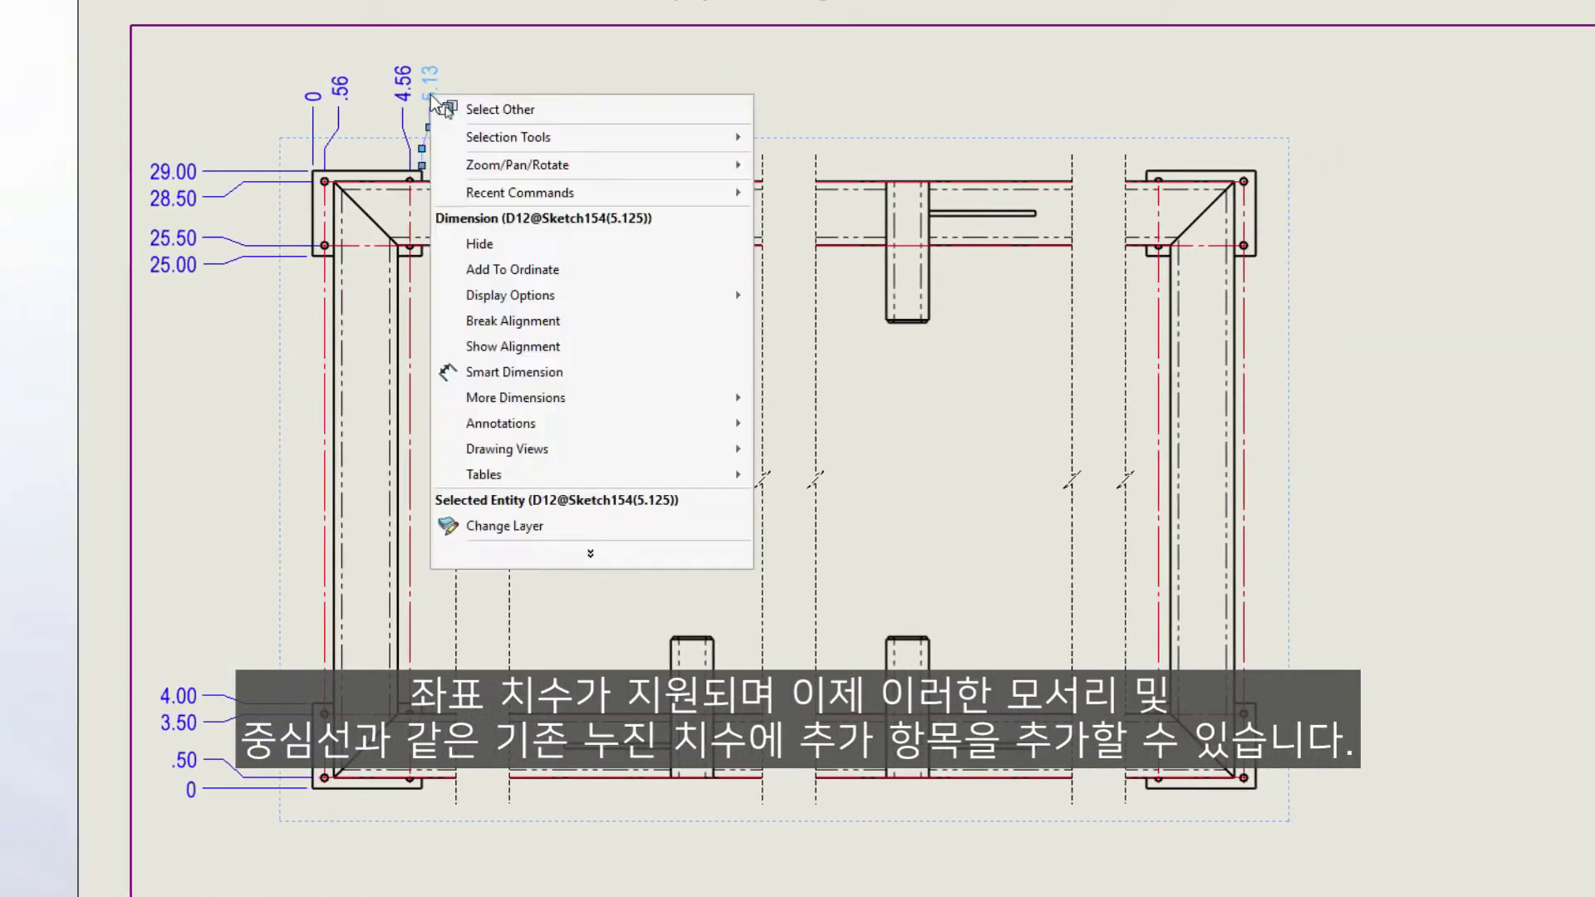
left_click(522, 366)
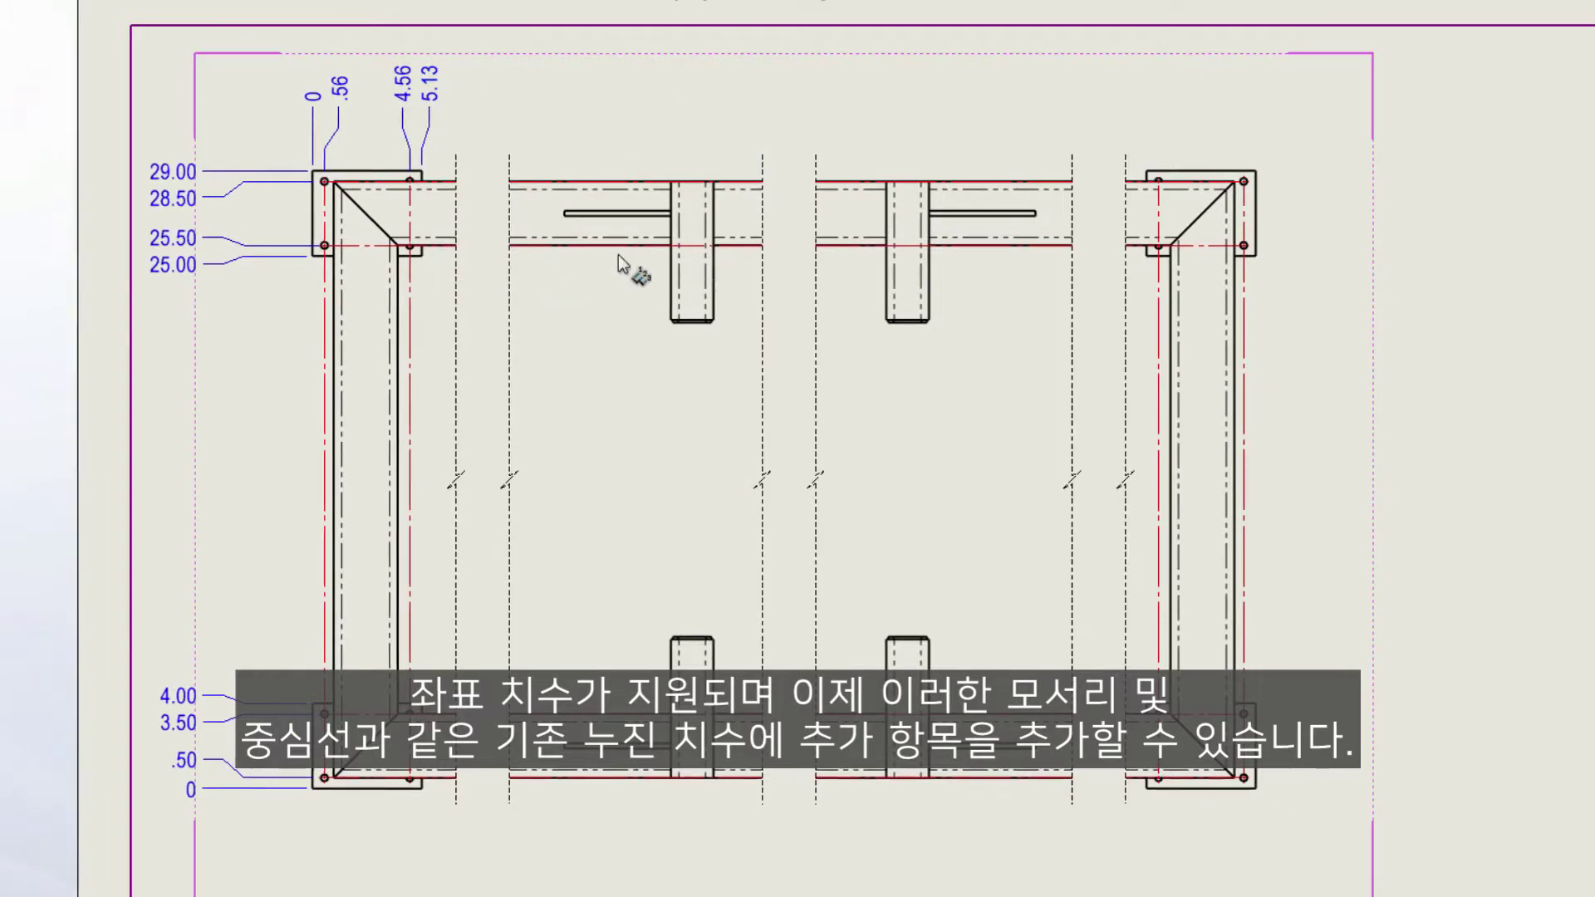
left_click(1146, 172)
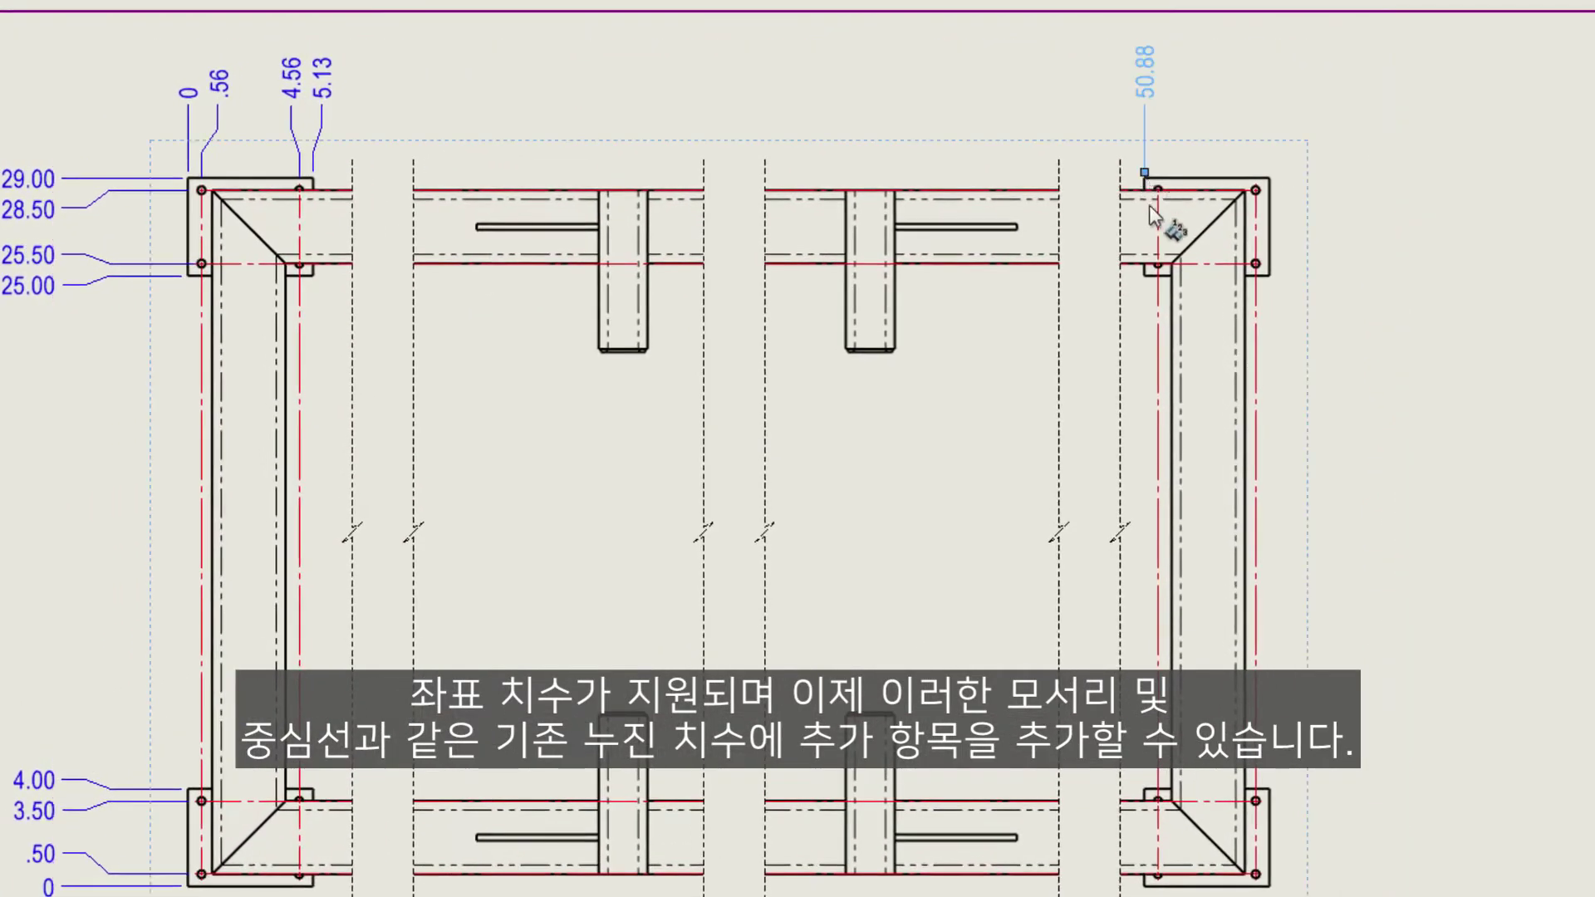
left_click(1157, 241)
left_click(1259, 232)
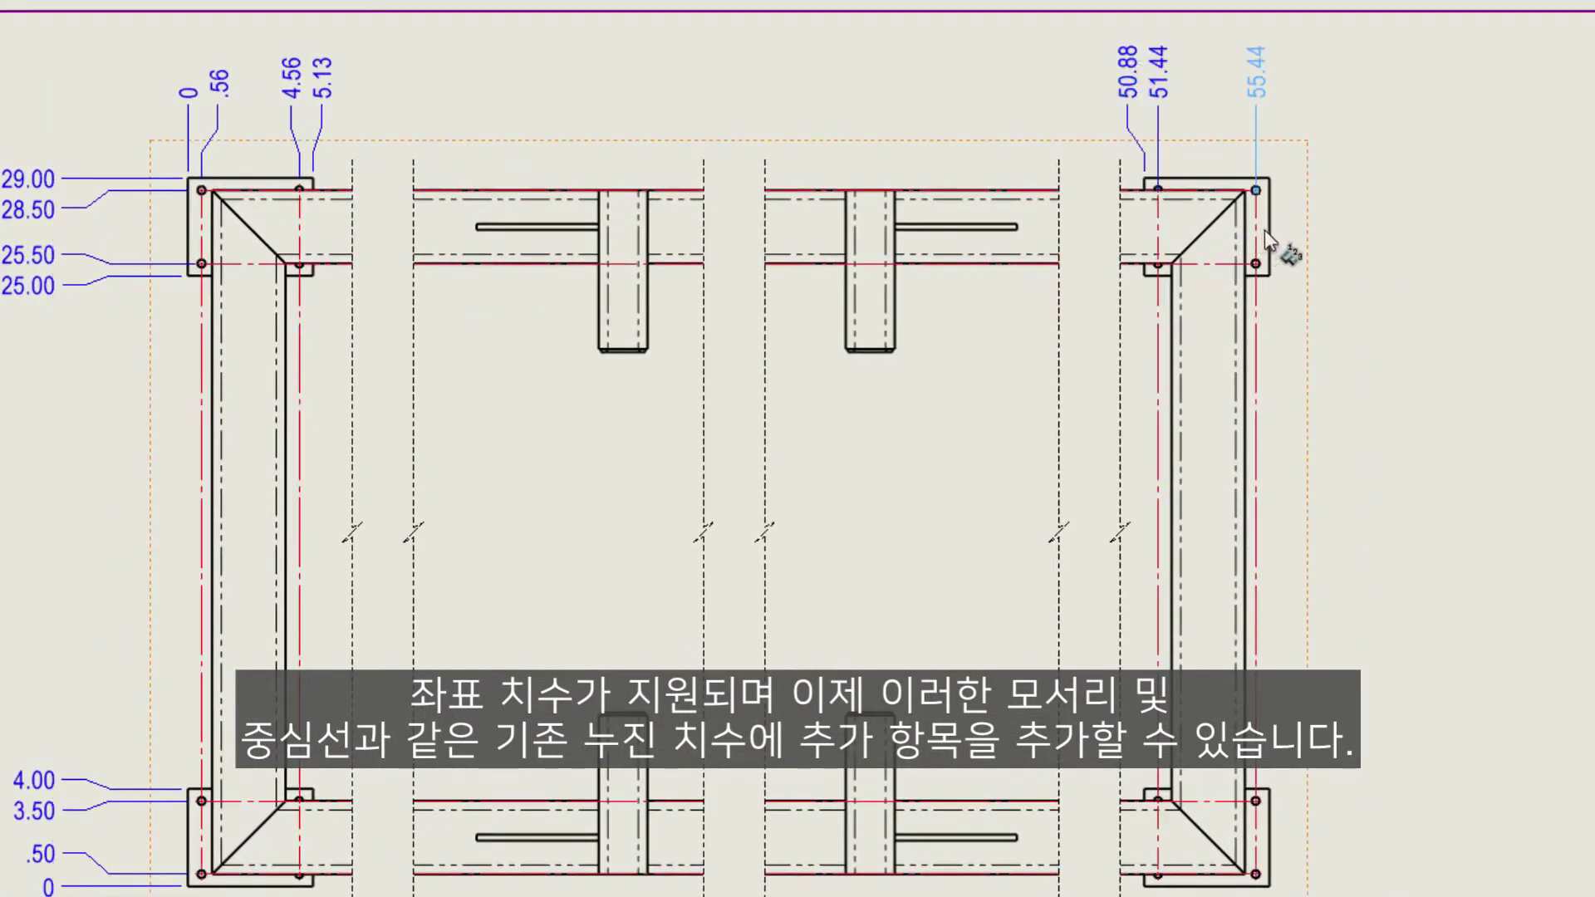
left_click(1270, 229)
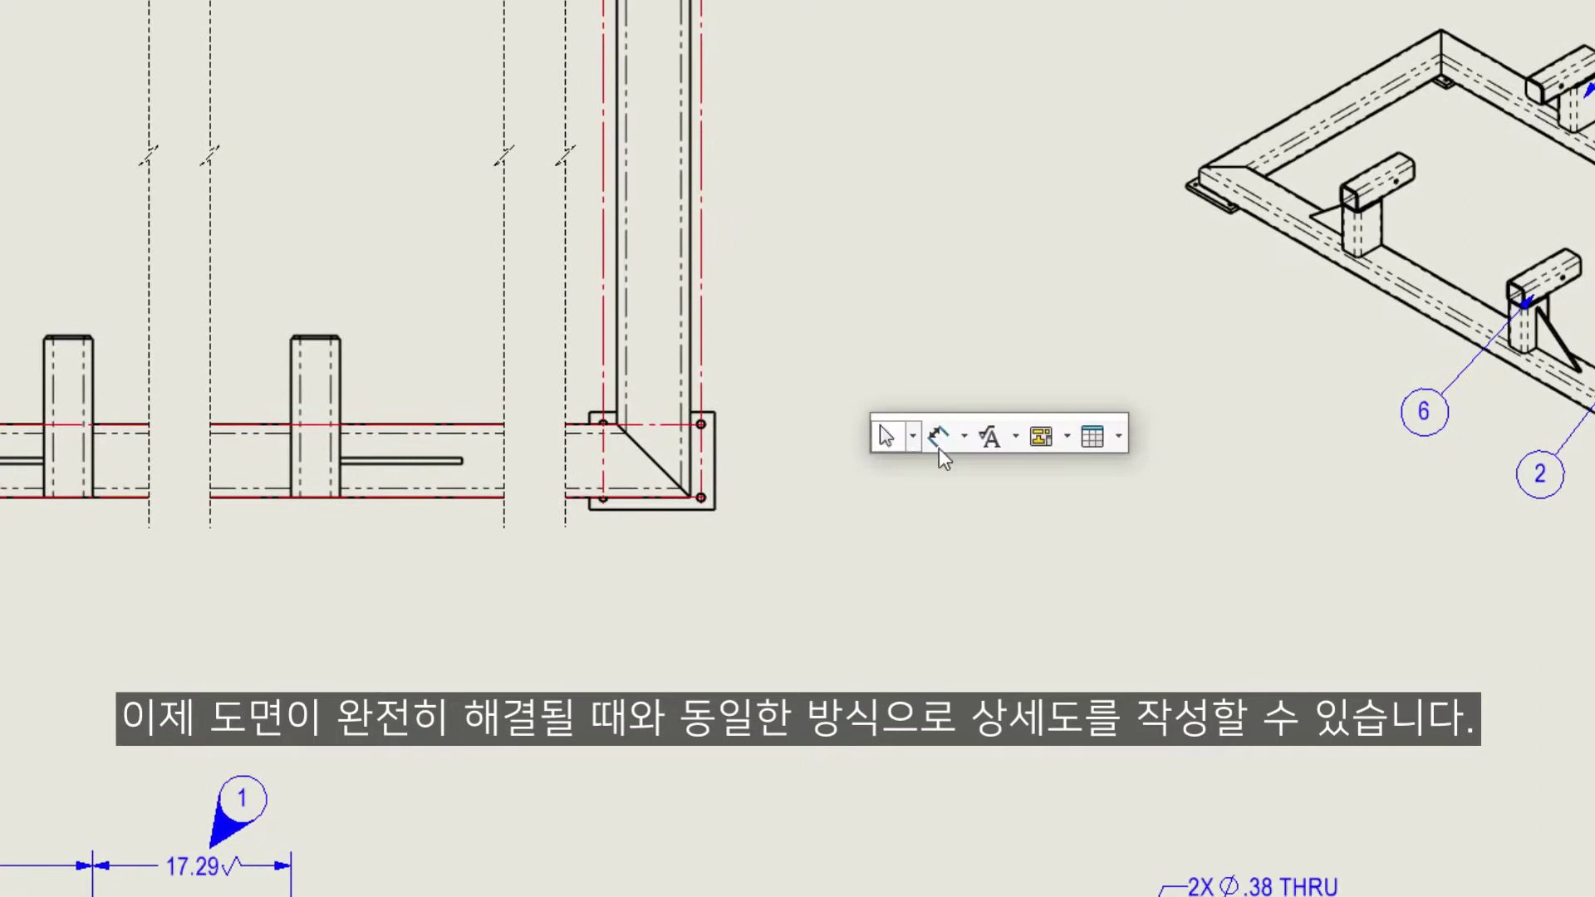
- Circle the lower corner plate and place the enlarged DETAIL A beside it
left_click(1047, 434)
left_click(1071, 470)
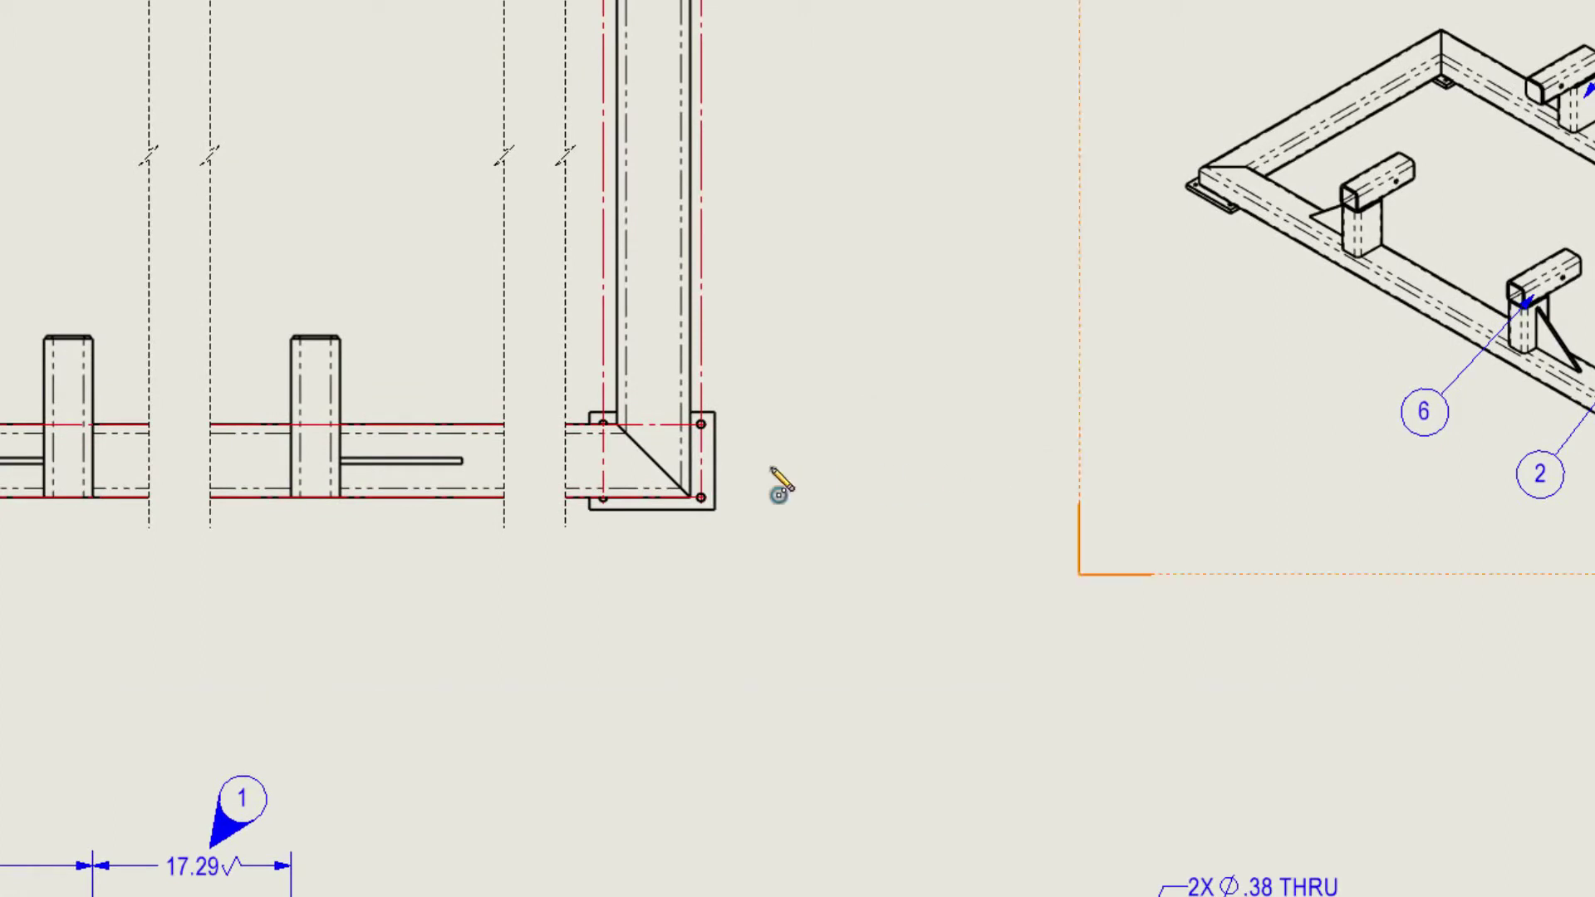
left_click(649, 462)
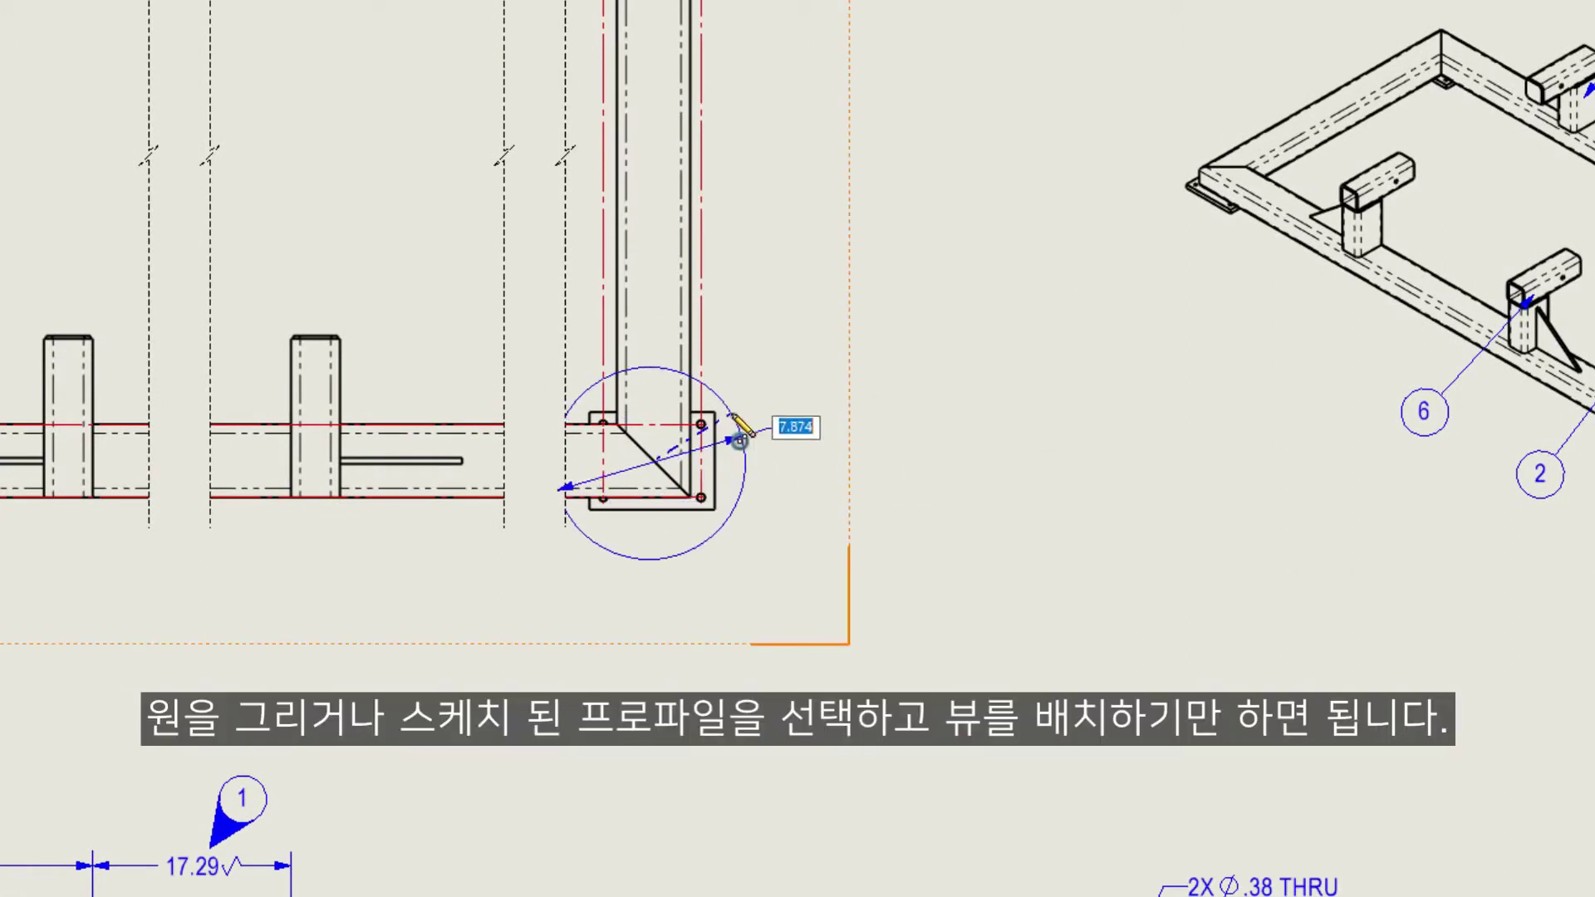
left_click(739, 441)
left_click(984, 496)
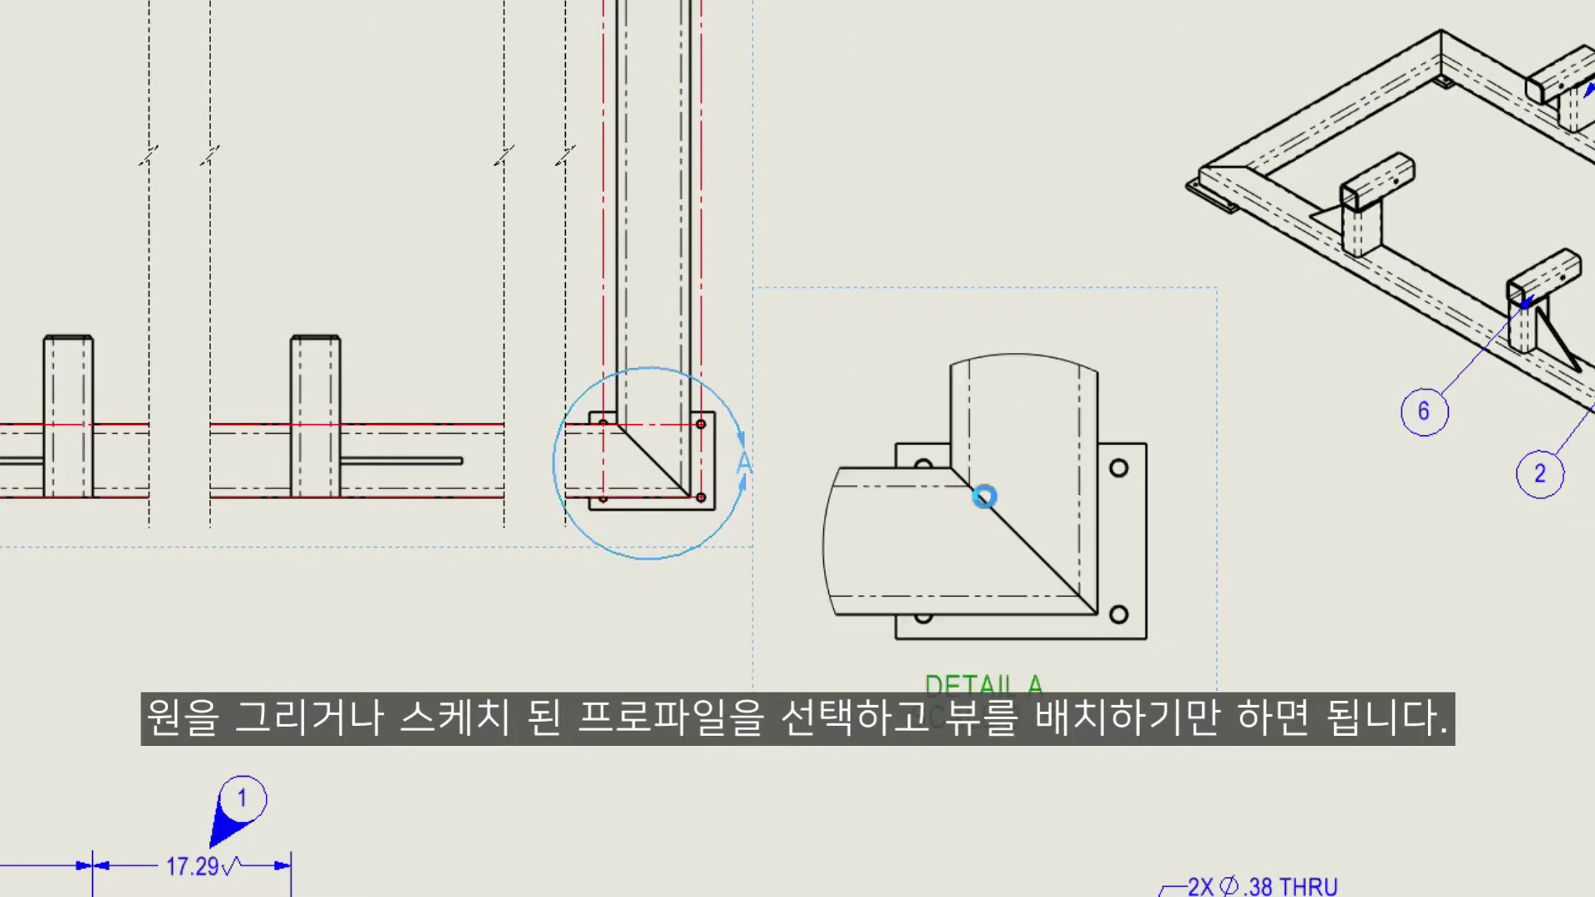
- Add a 4X ⌀.31 3/8-16 UNC hole callout to a corner hole in DETAIL A
key("s")
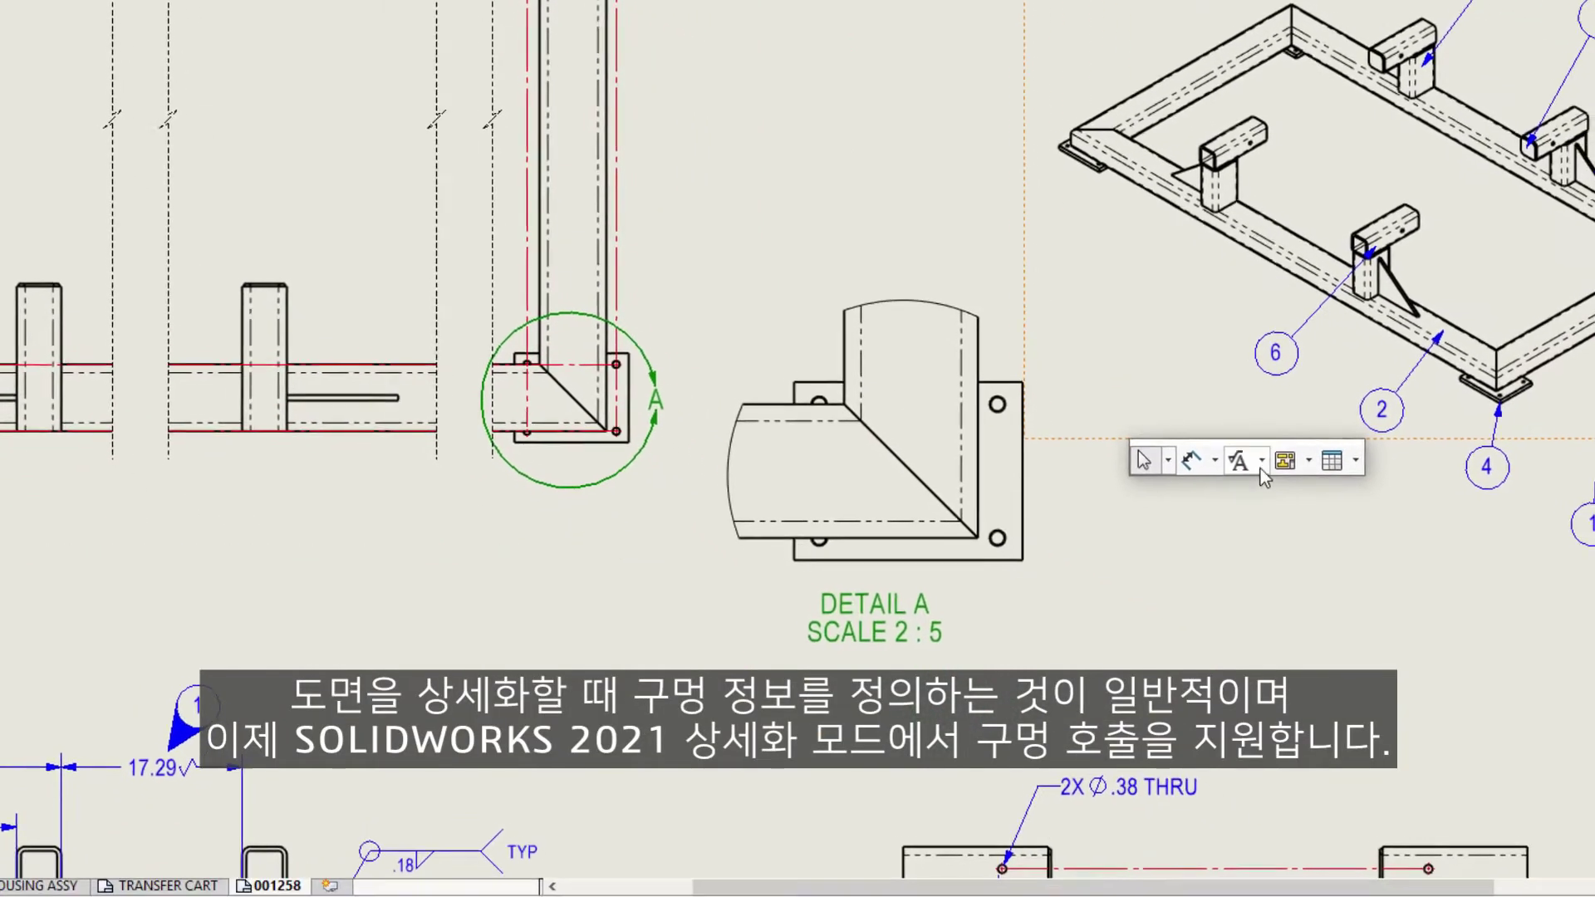
left_click(1261, 462)
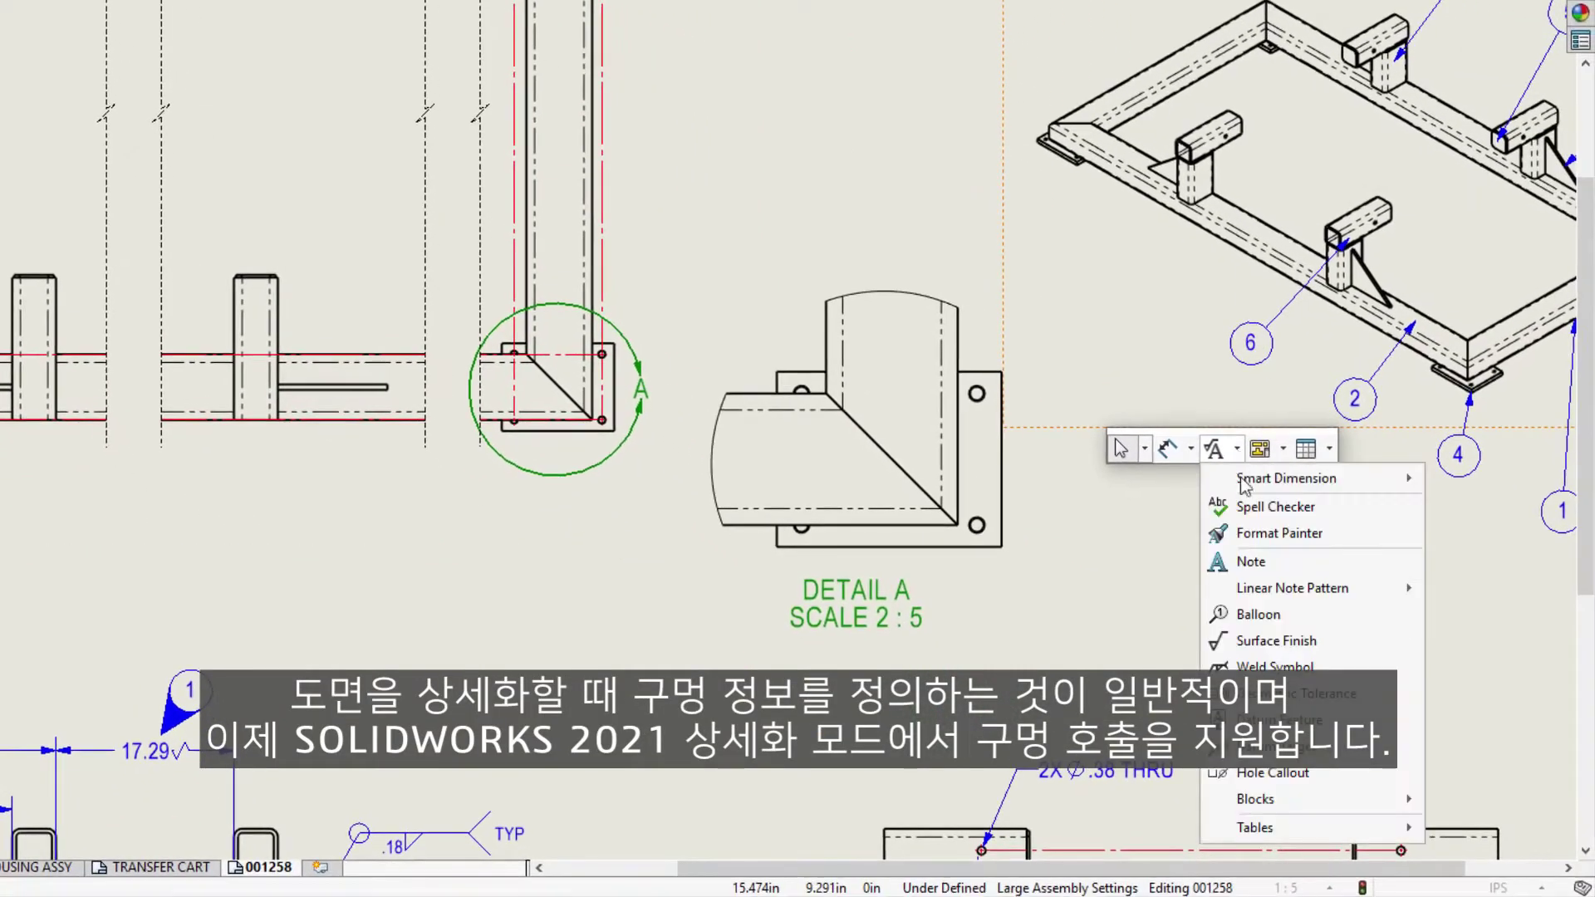
left_click(1273, 772)
left_click(978, 535)
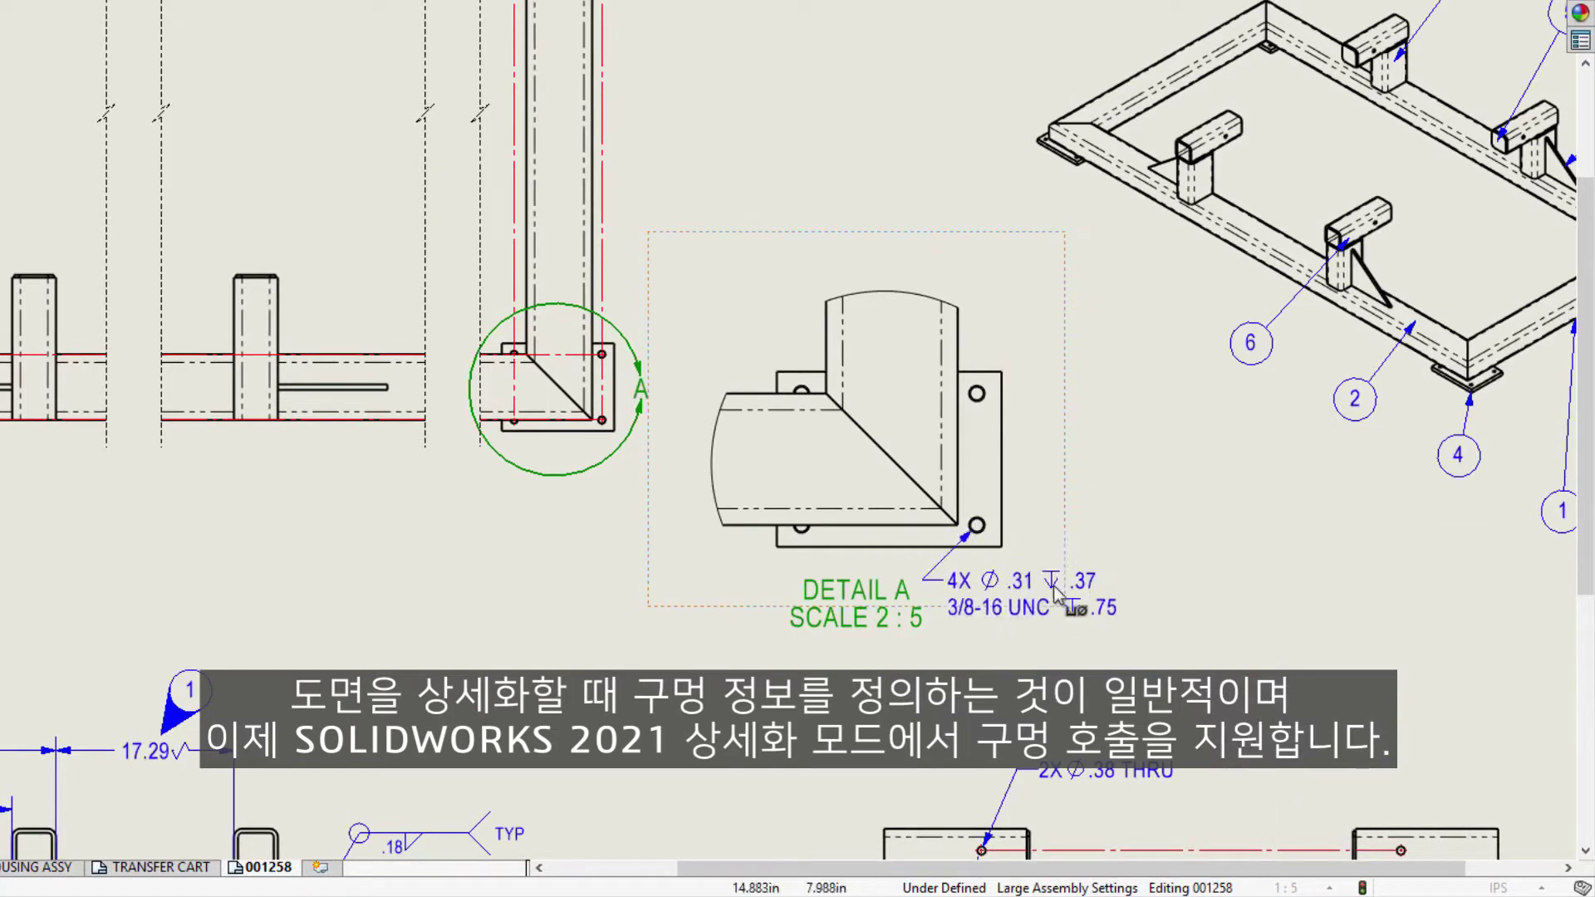
left_click(1173, 607)
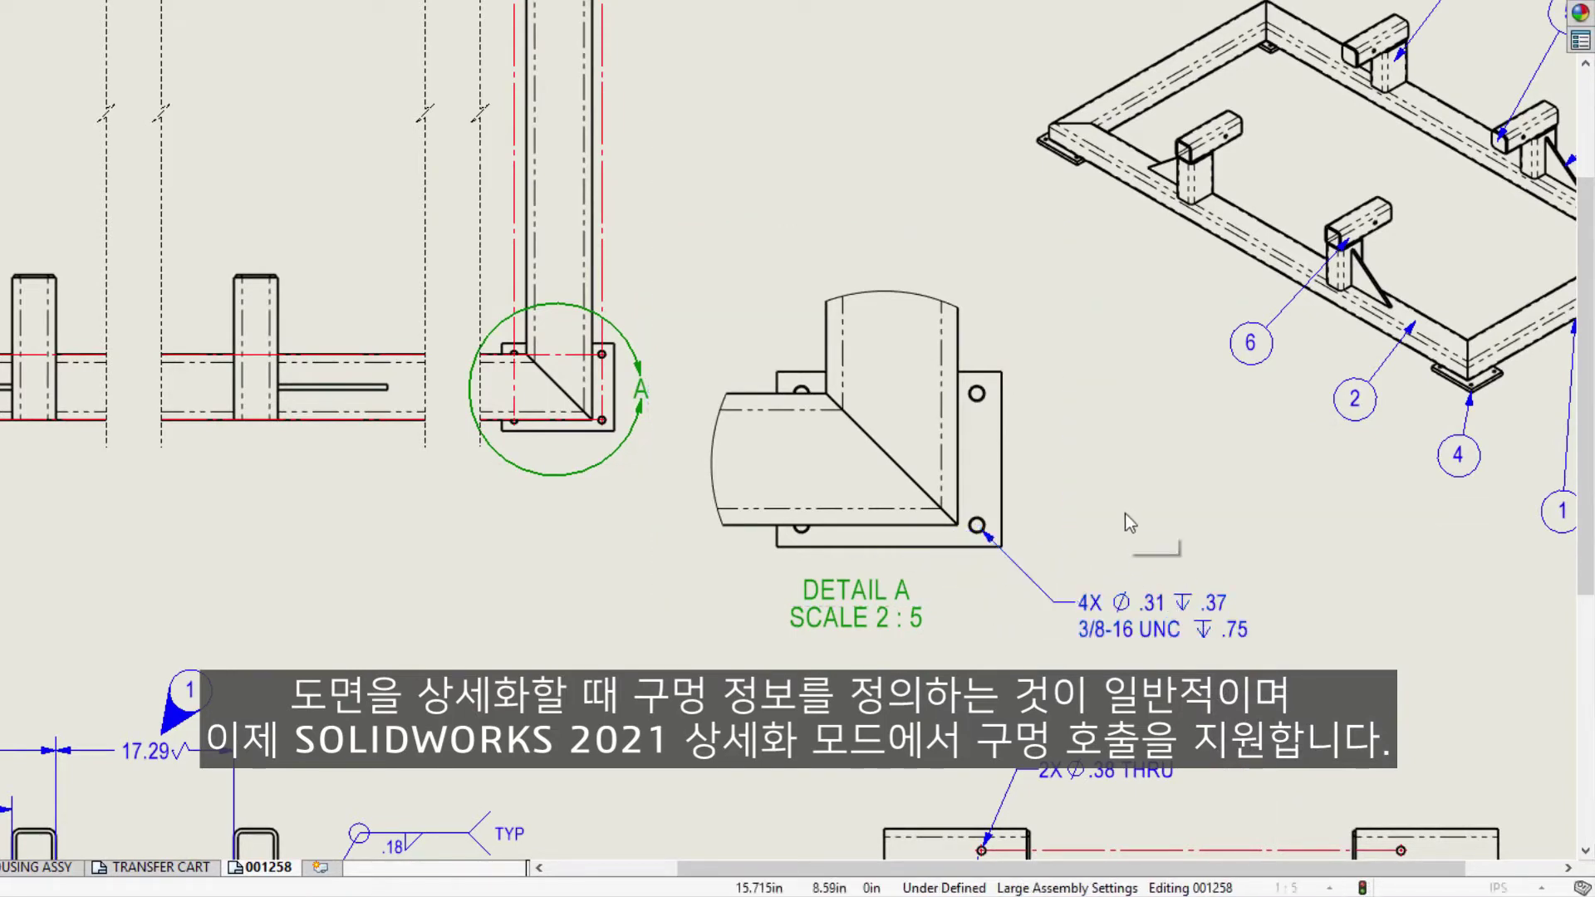
- Dimension DETAIL A with 28.00 and 54.00 and move its label below them
left_click(957, 371)
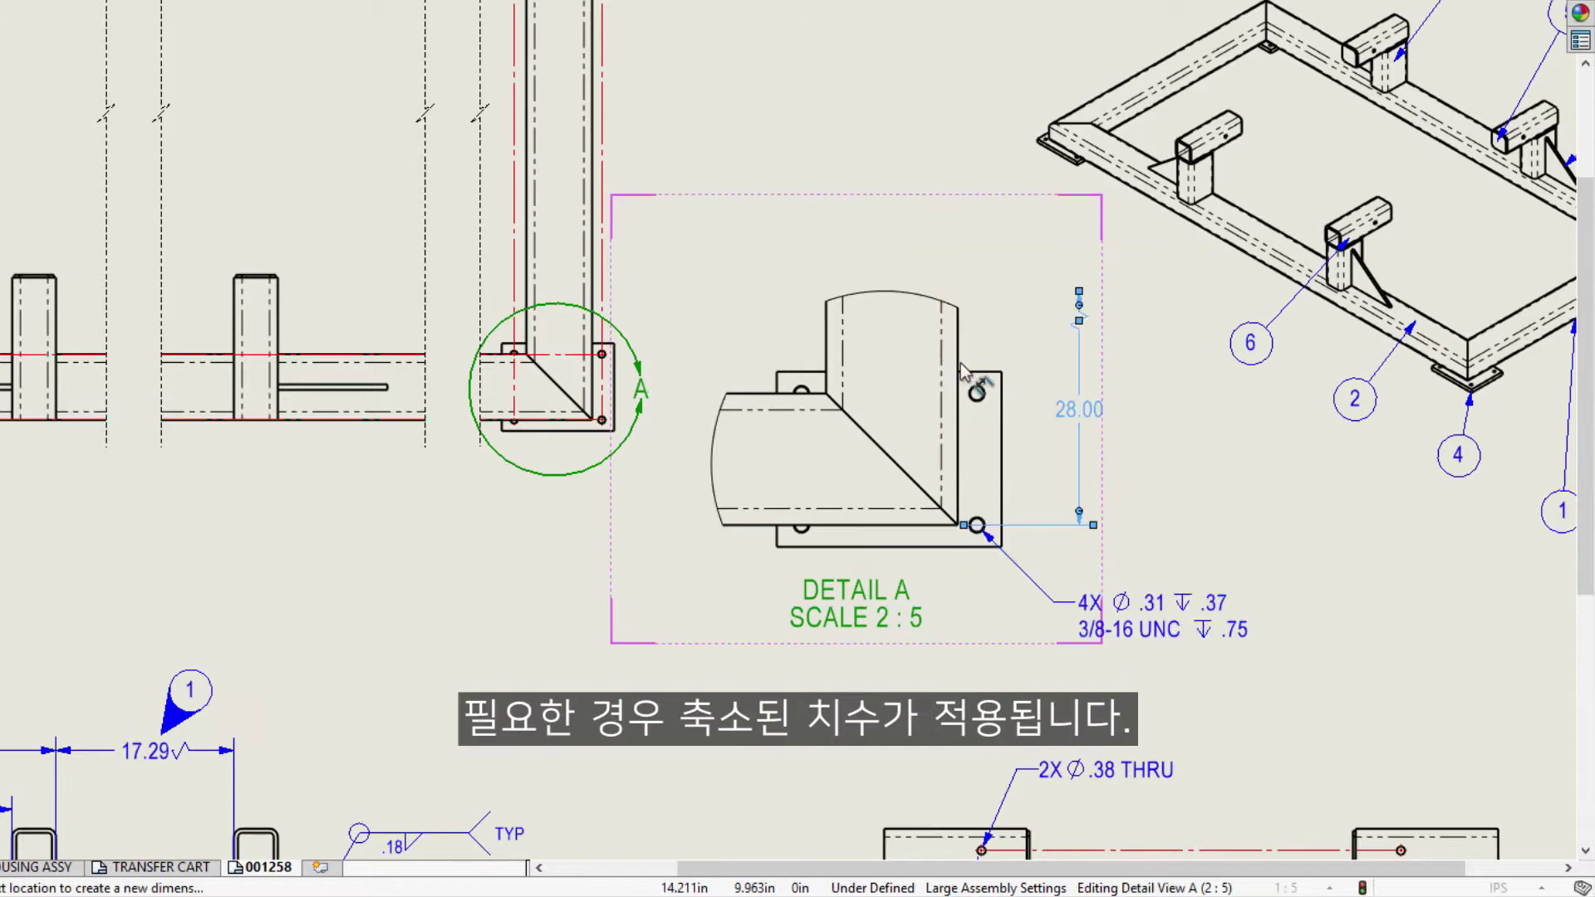
left_click(870, 525)
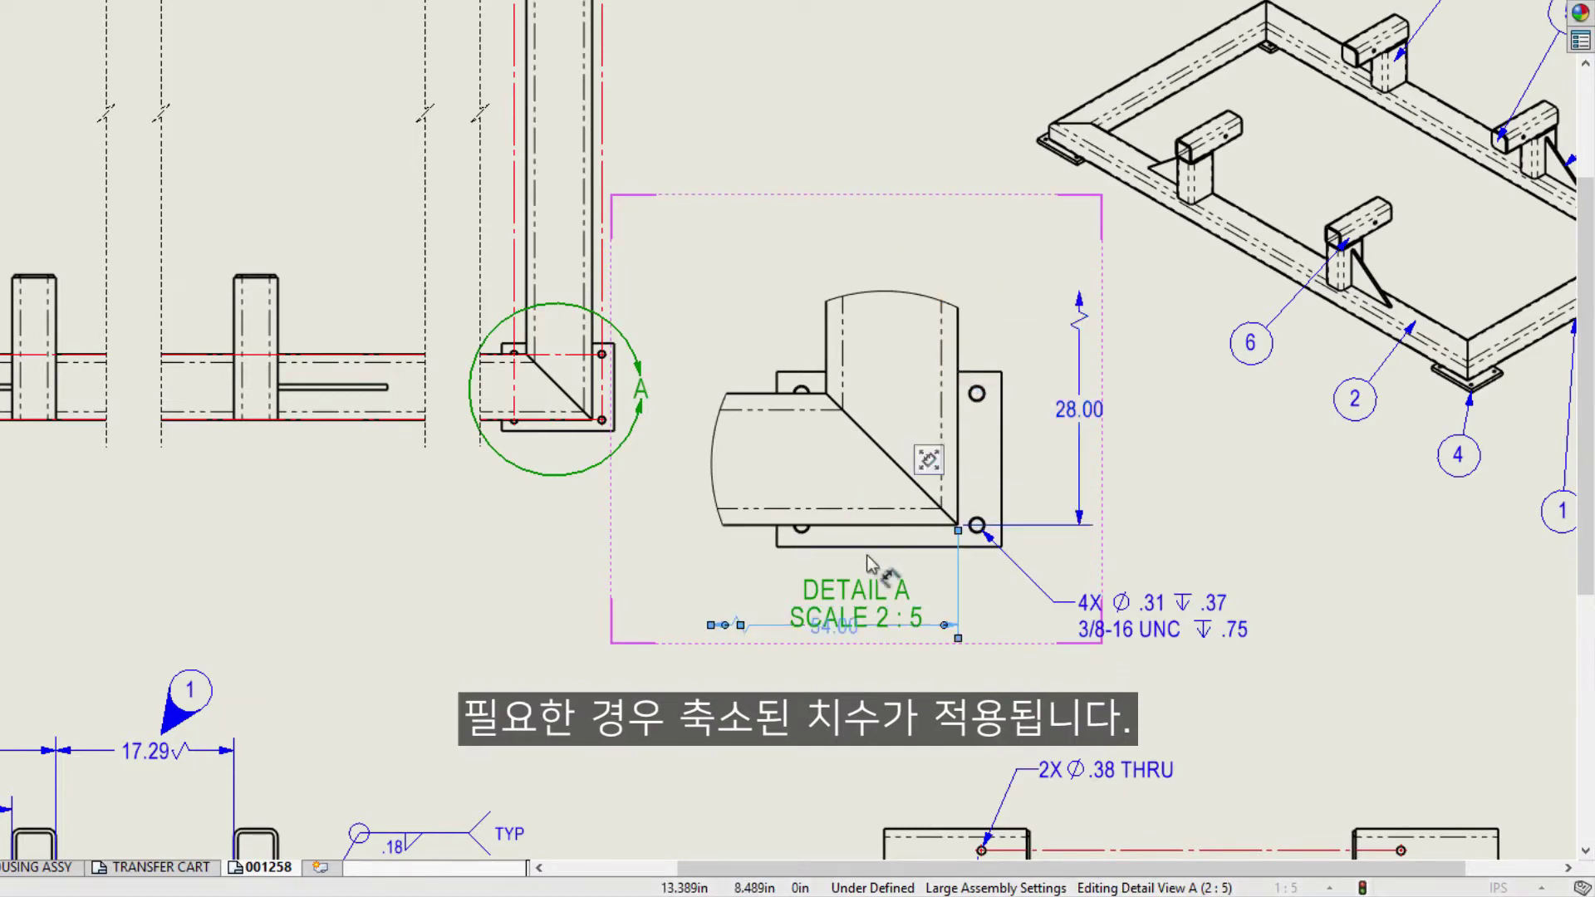
left_click_drag(879, 591, 814, 680)
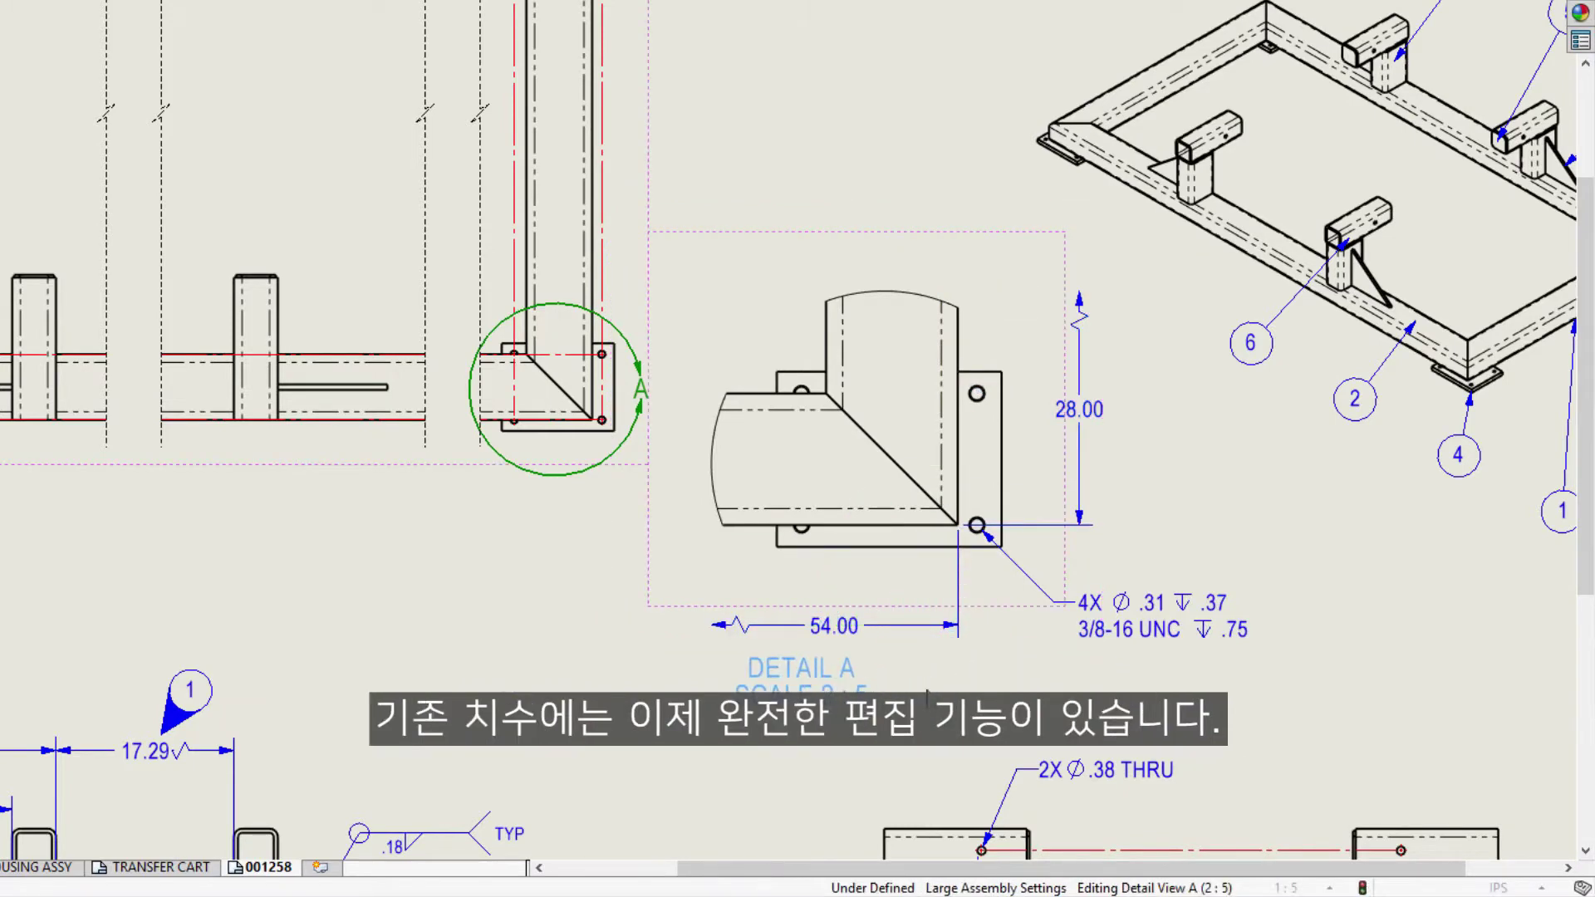
middle_click_drag(1241, 724, 987, 189)
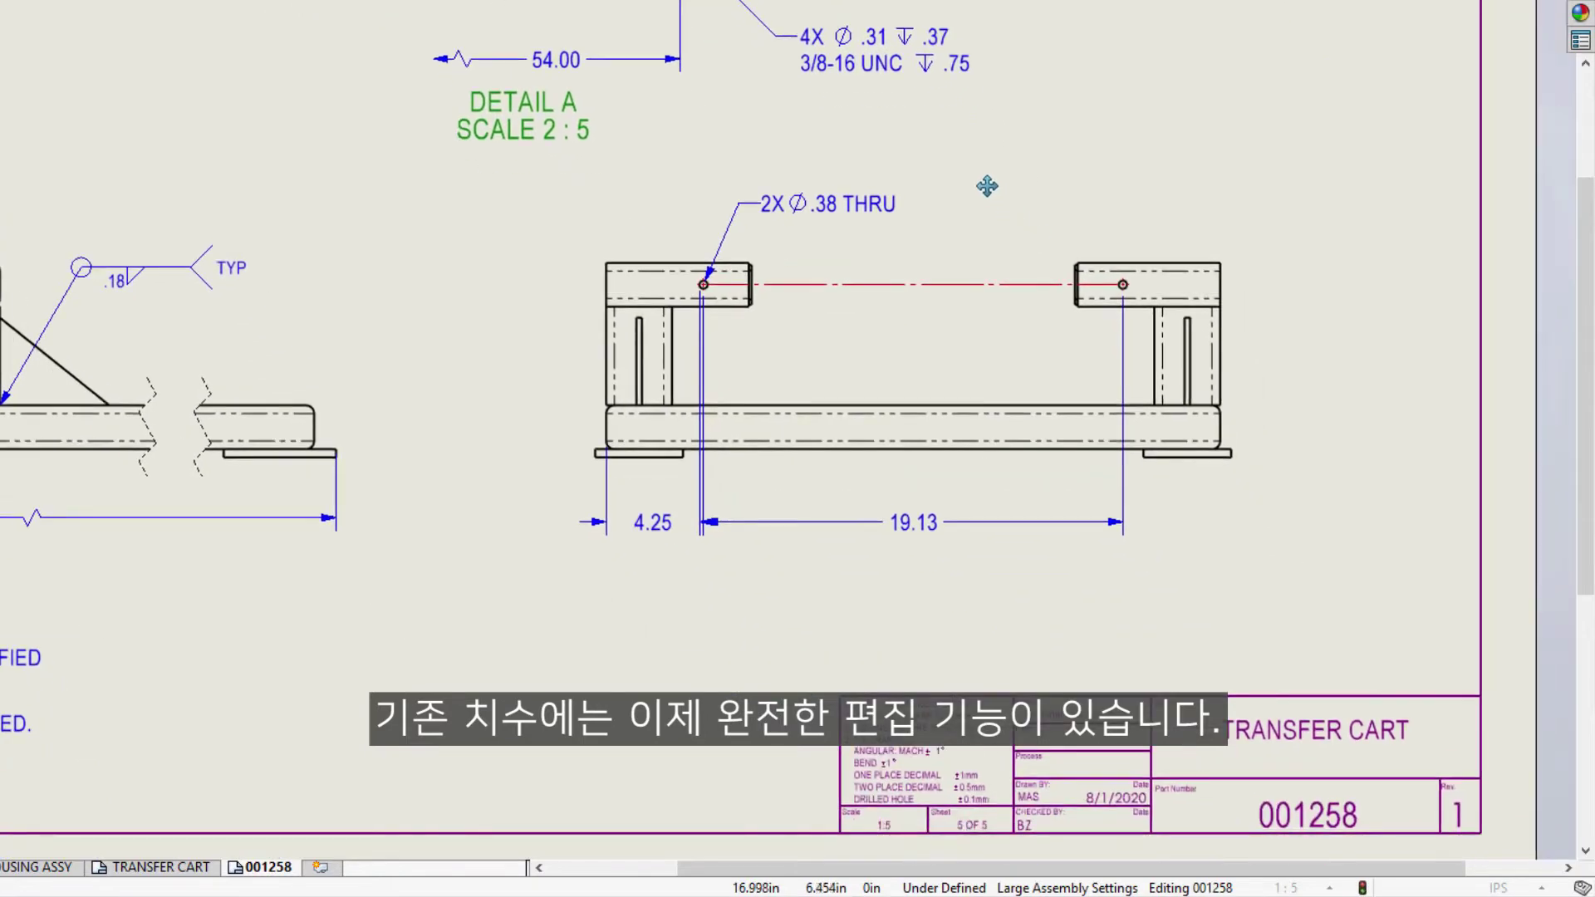
- Give the 19.13 dimension a symmetric ±.010 tolerance at .123 precision, reading 19.125±.010
left_click(702, 469)
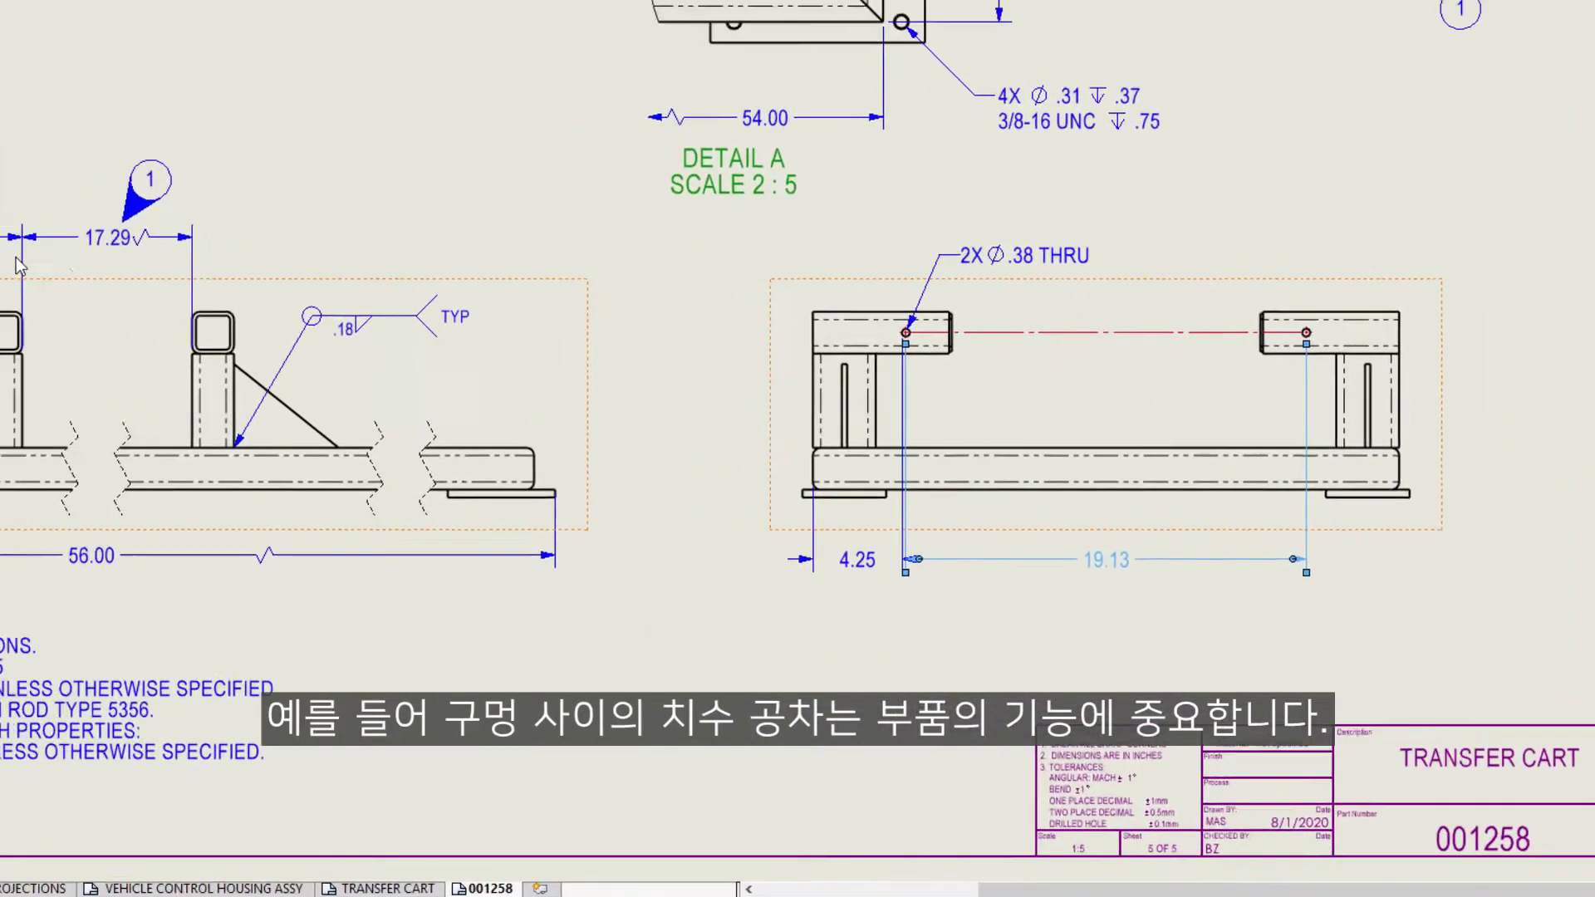
left_click(128, 283)
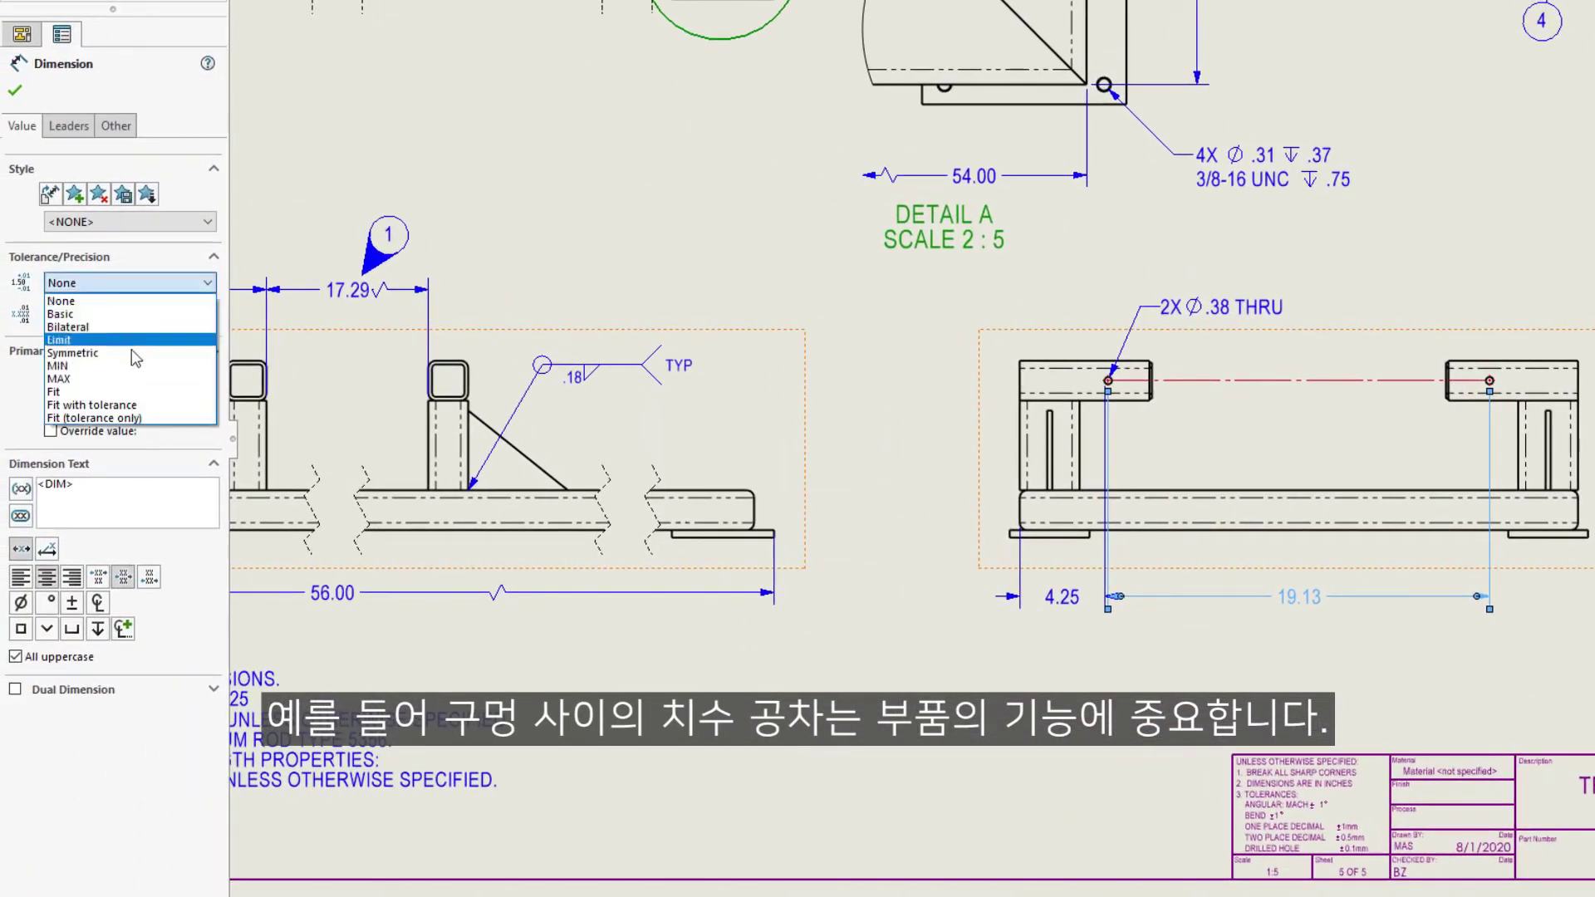
left_click(131, 353)
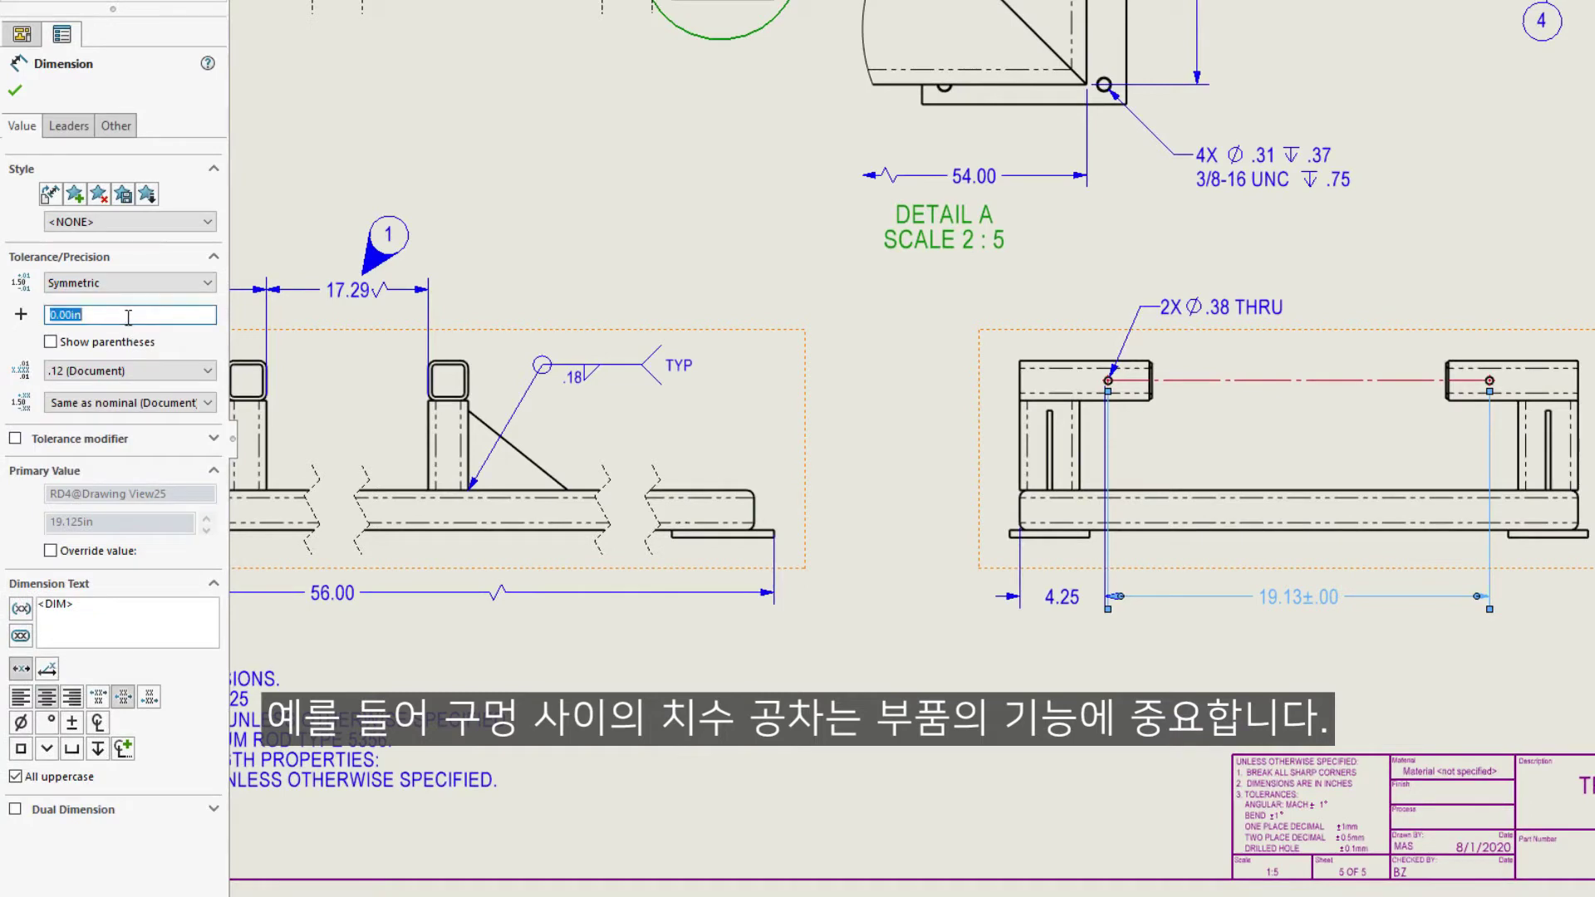
left_click(129, 369)
left_click(120, 430)
key("Escape")
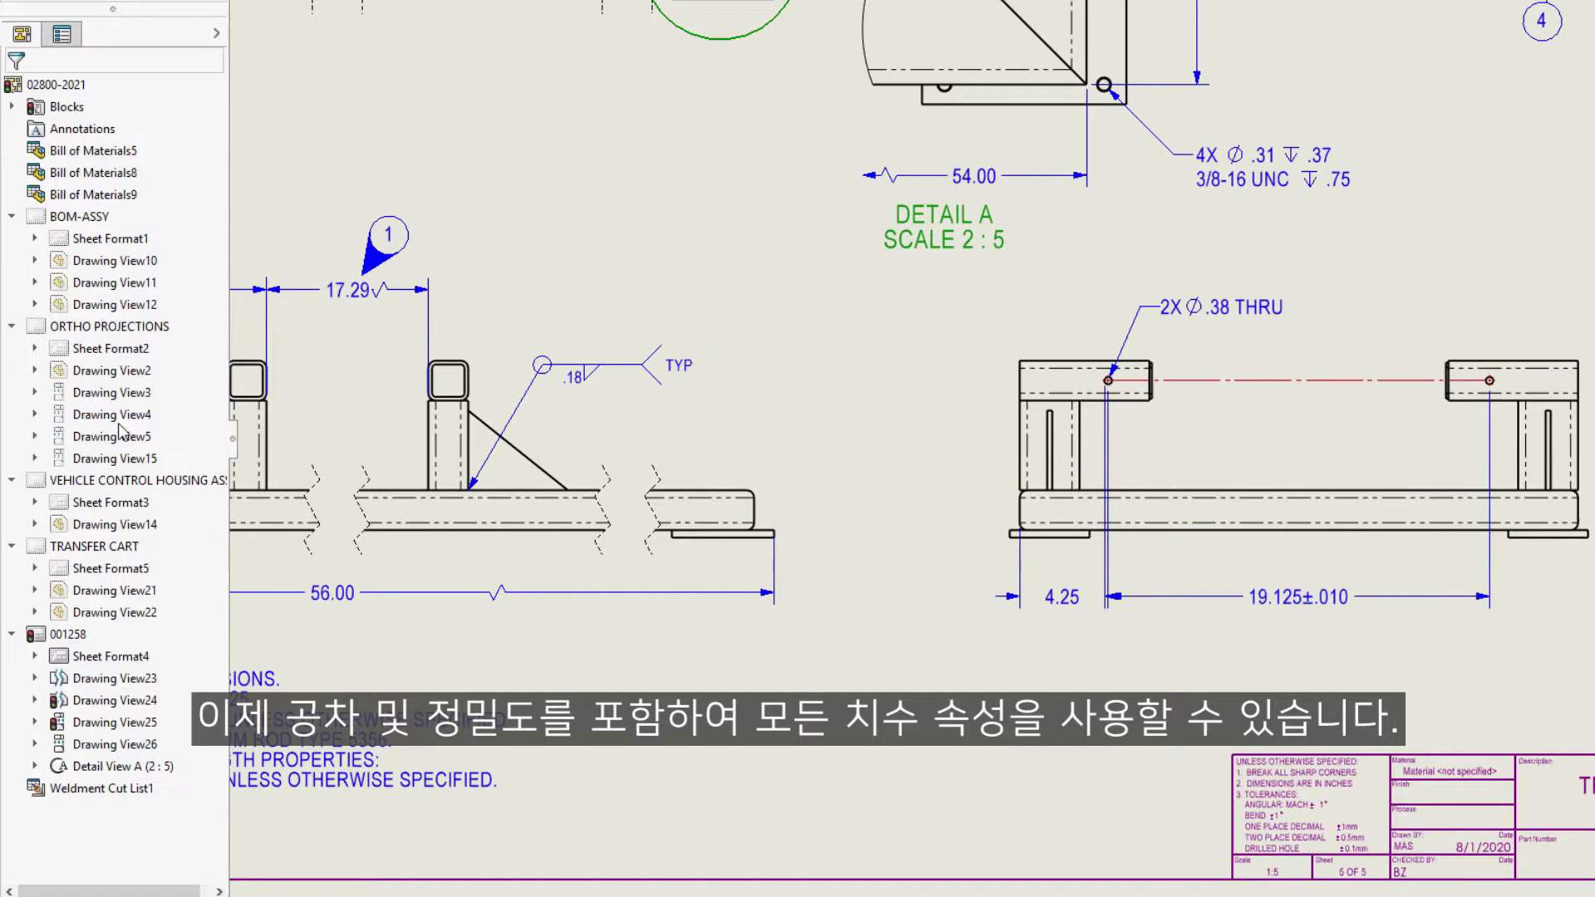
- Change the 4.25 hole-position dimension's arc condition to the hole centre so it reads 4.44
left_click(1059, 600)
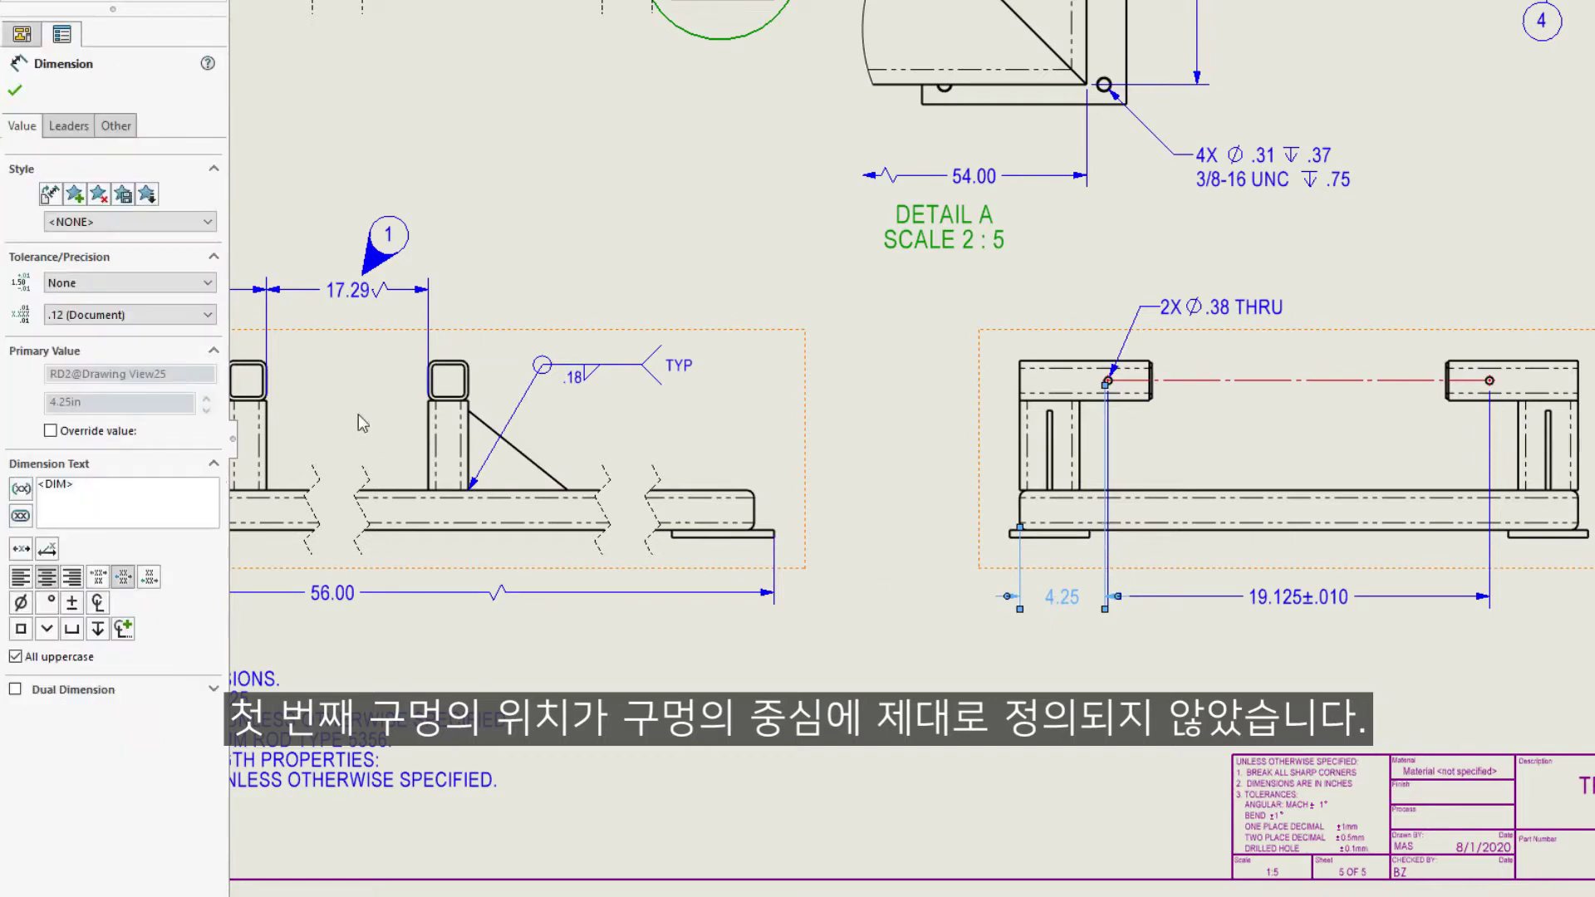
left_click(69, 133)
left_click(119, 133)
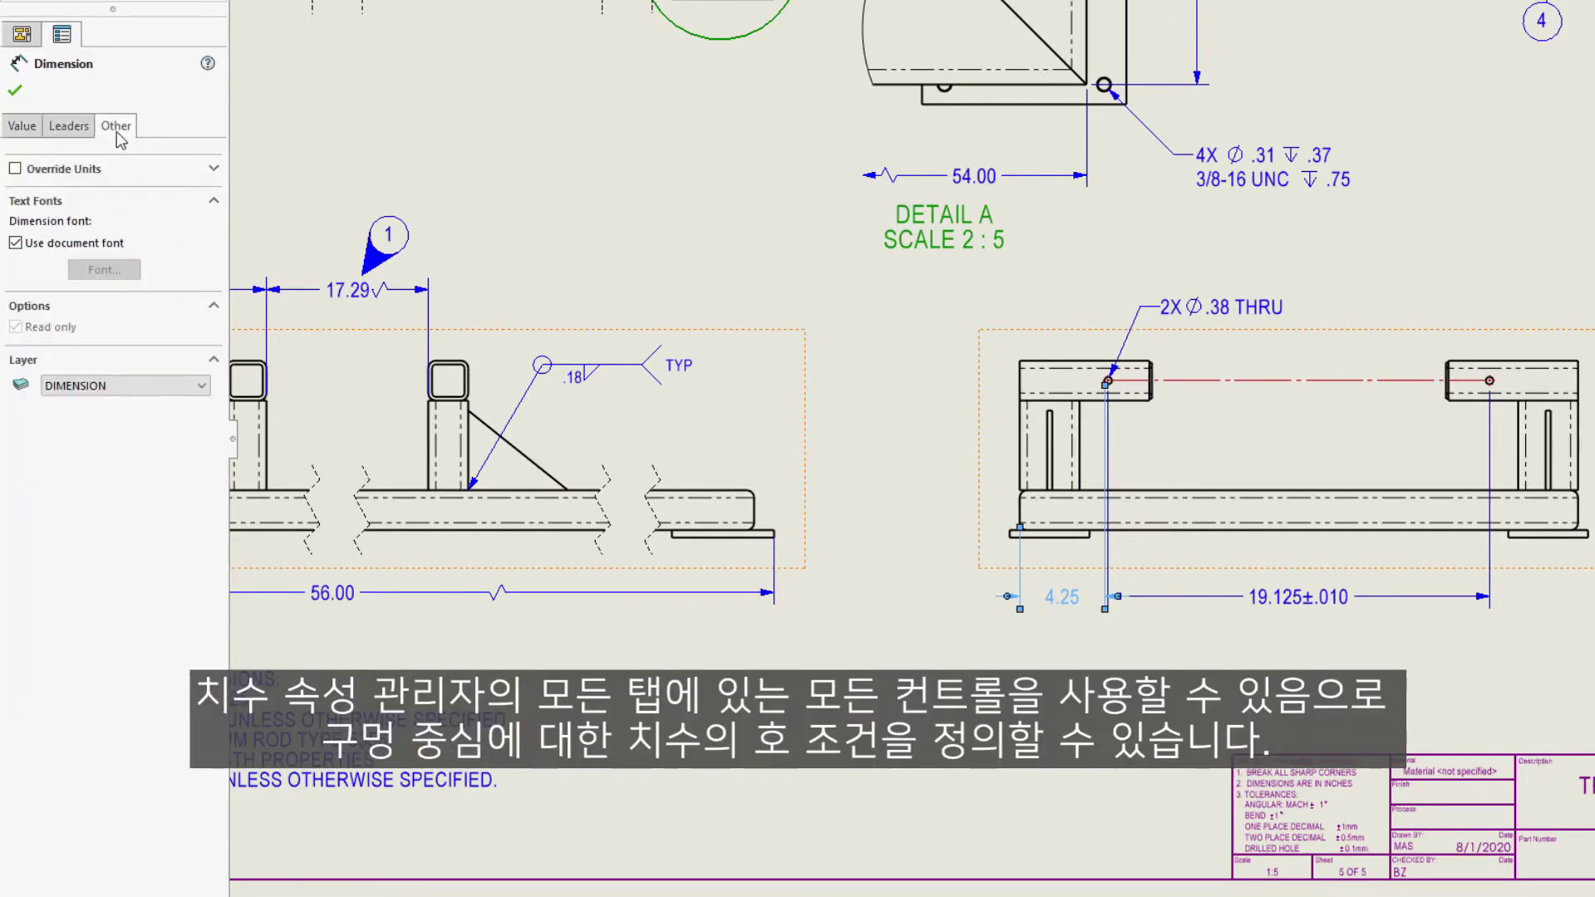
left_click(70, 131)
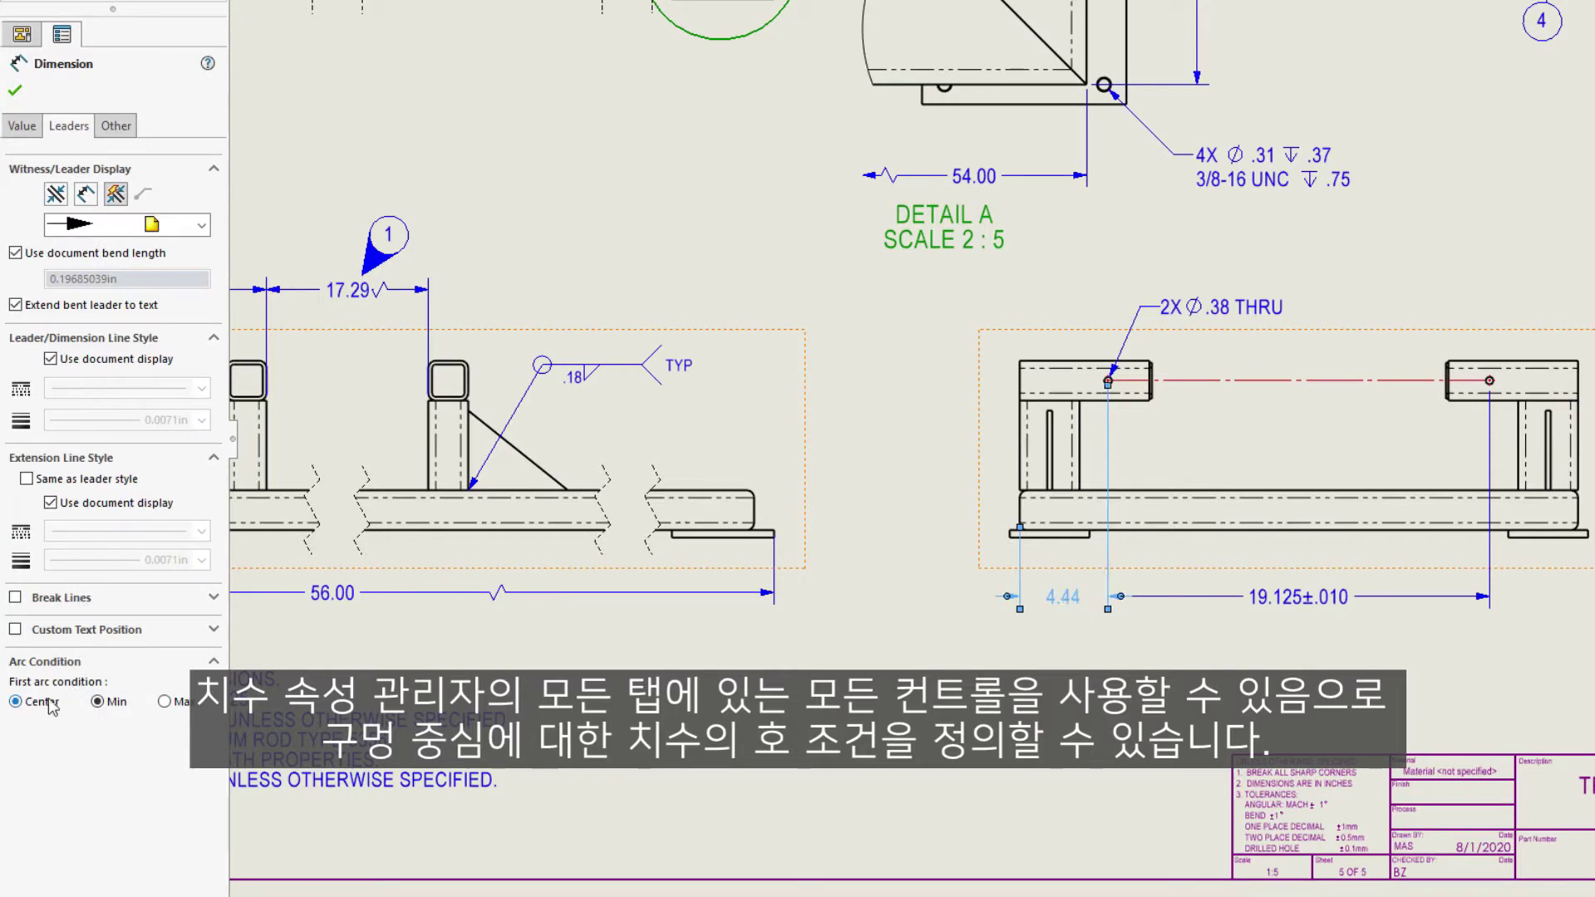
left_click(15, 91)
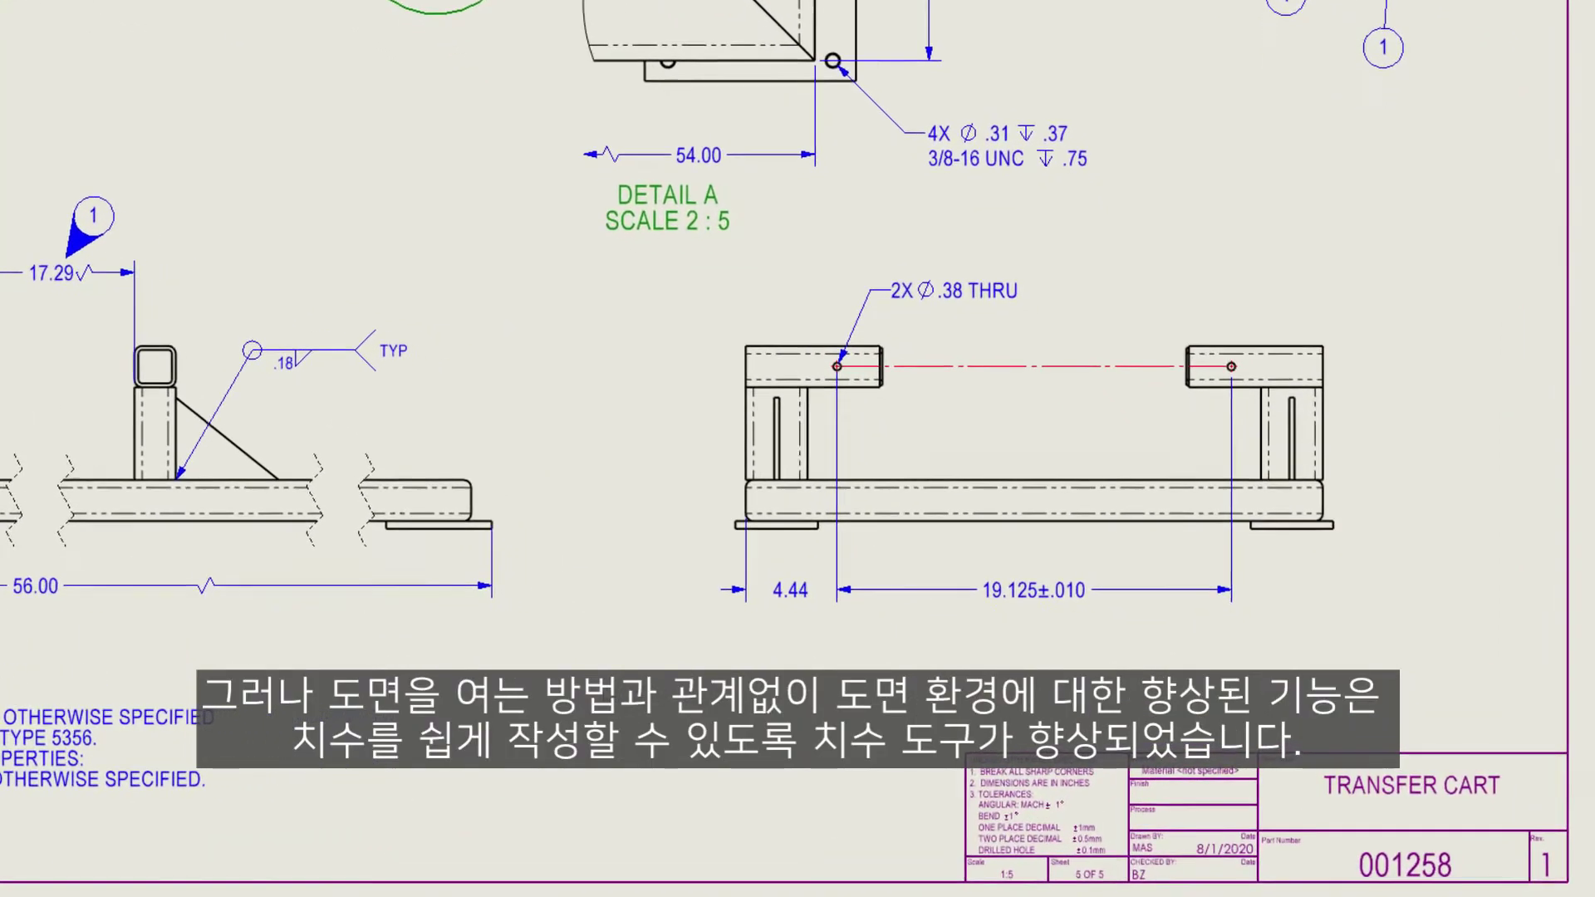
- Dimension the right view with an 8.88 tube-to-base-plate height and a 28.00 bottom-tube length
right_click_drag(534, 590, 600, 621)
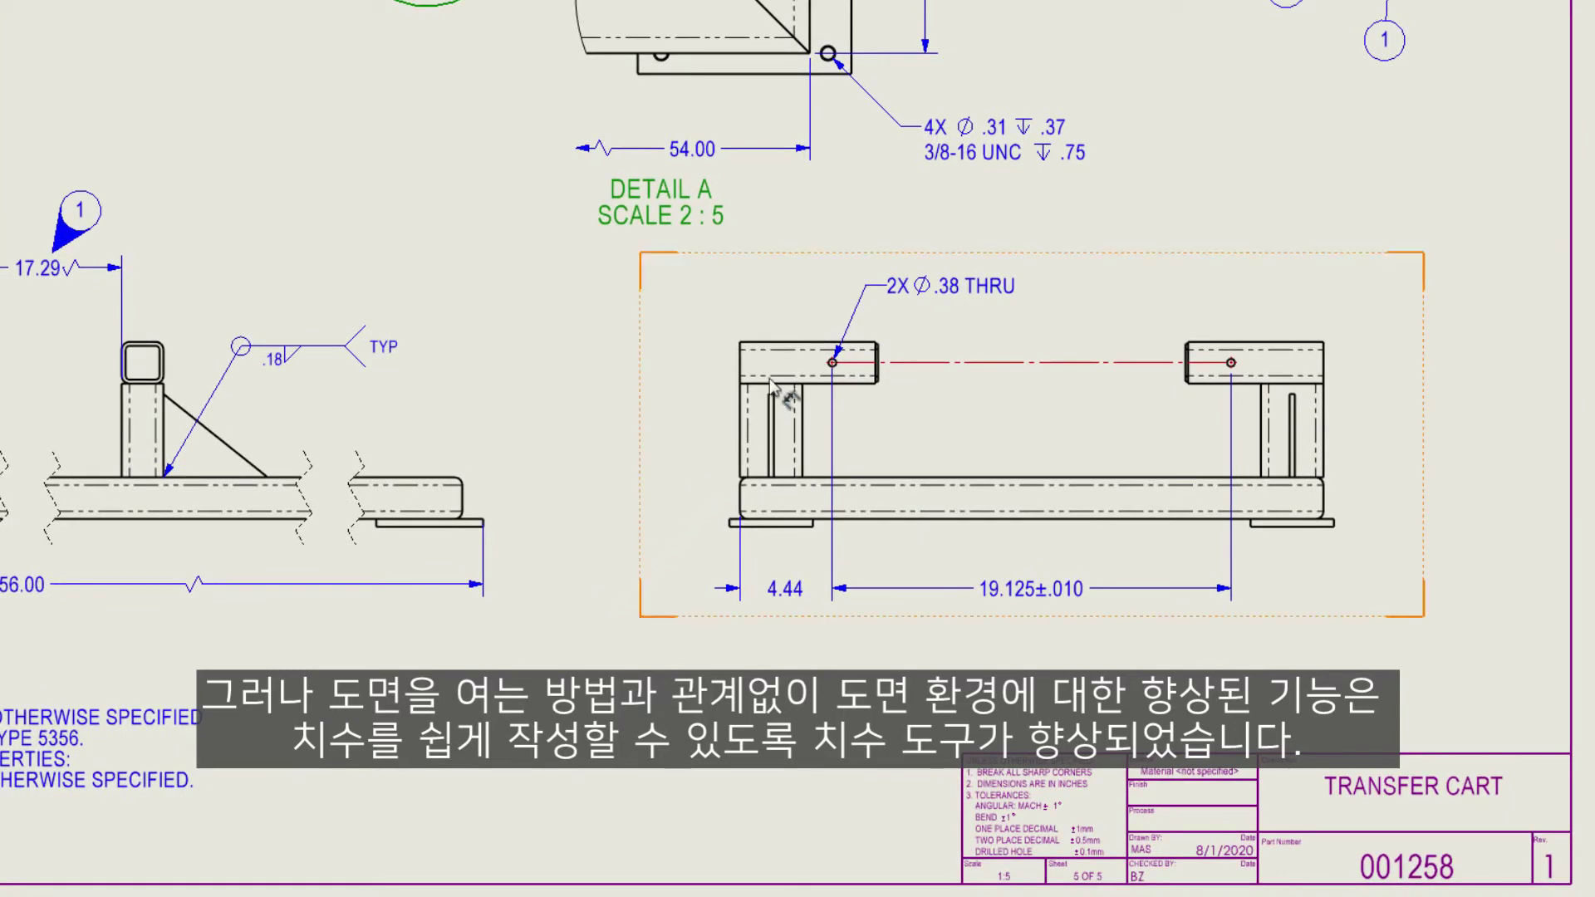
left_click(759, 342)
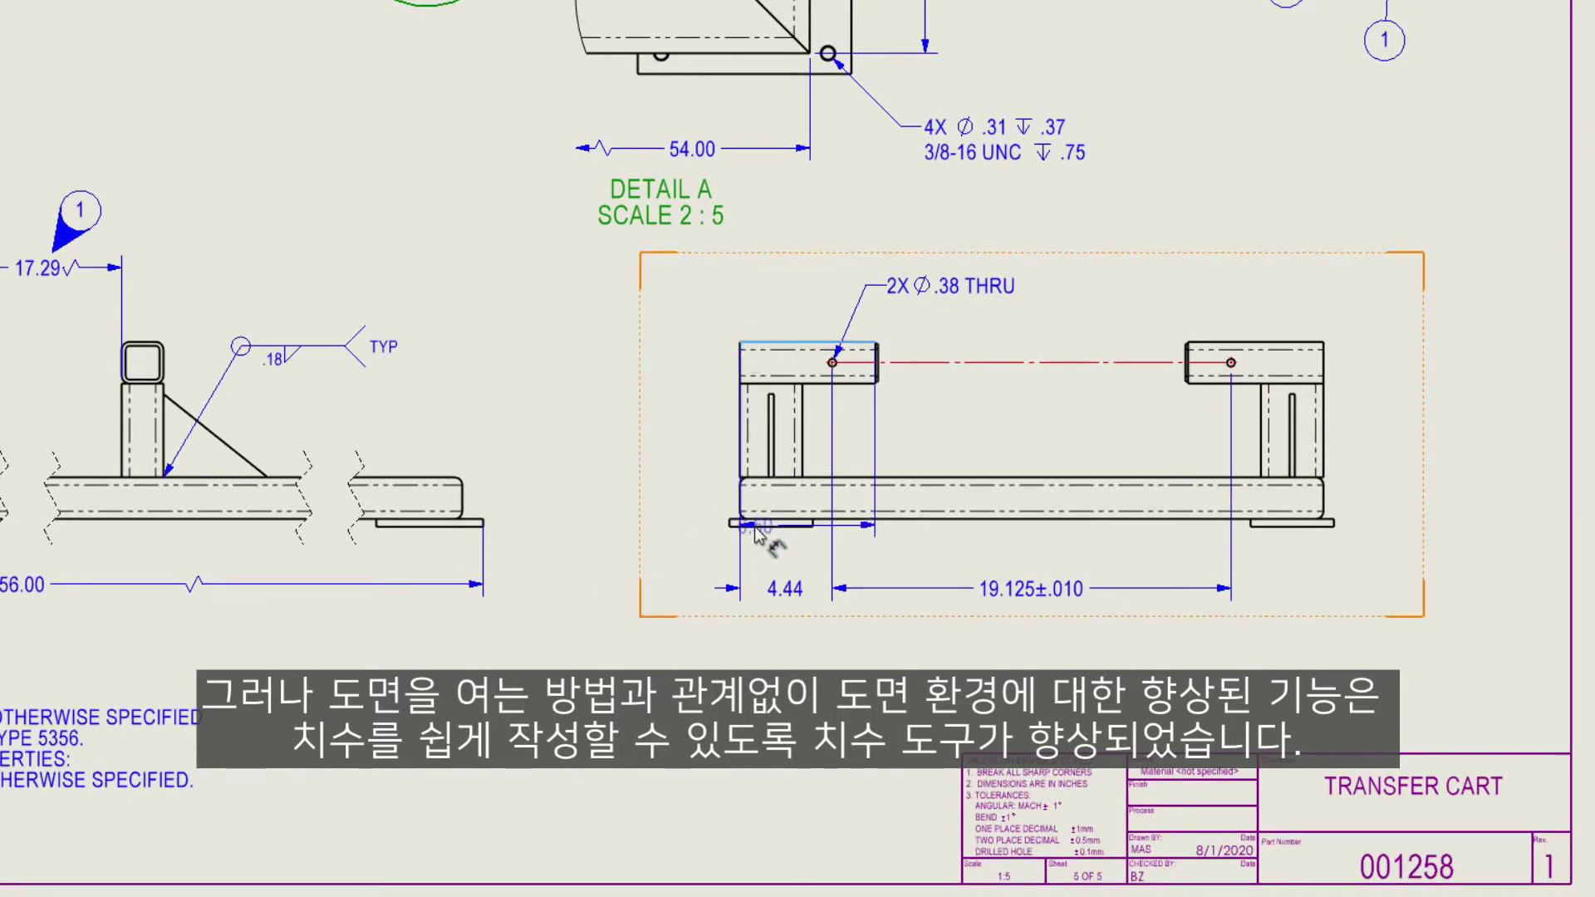
left_click(785, 524)
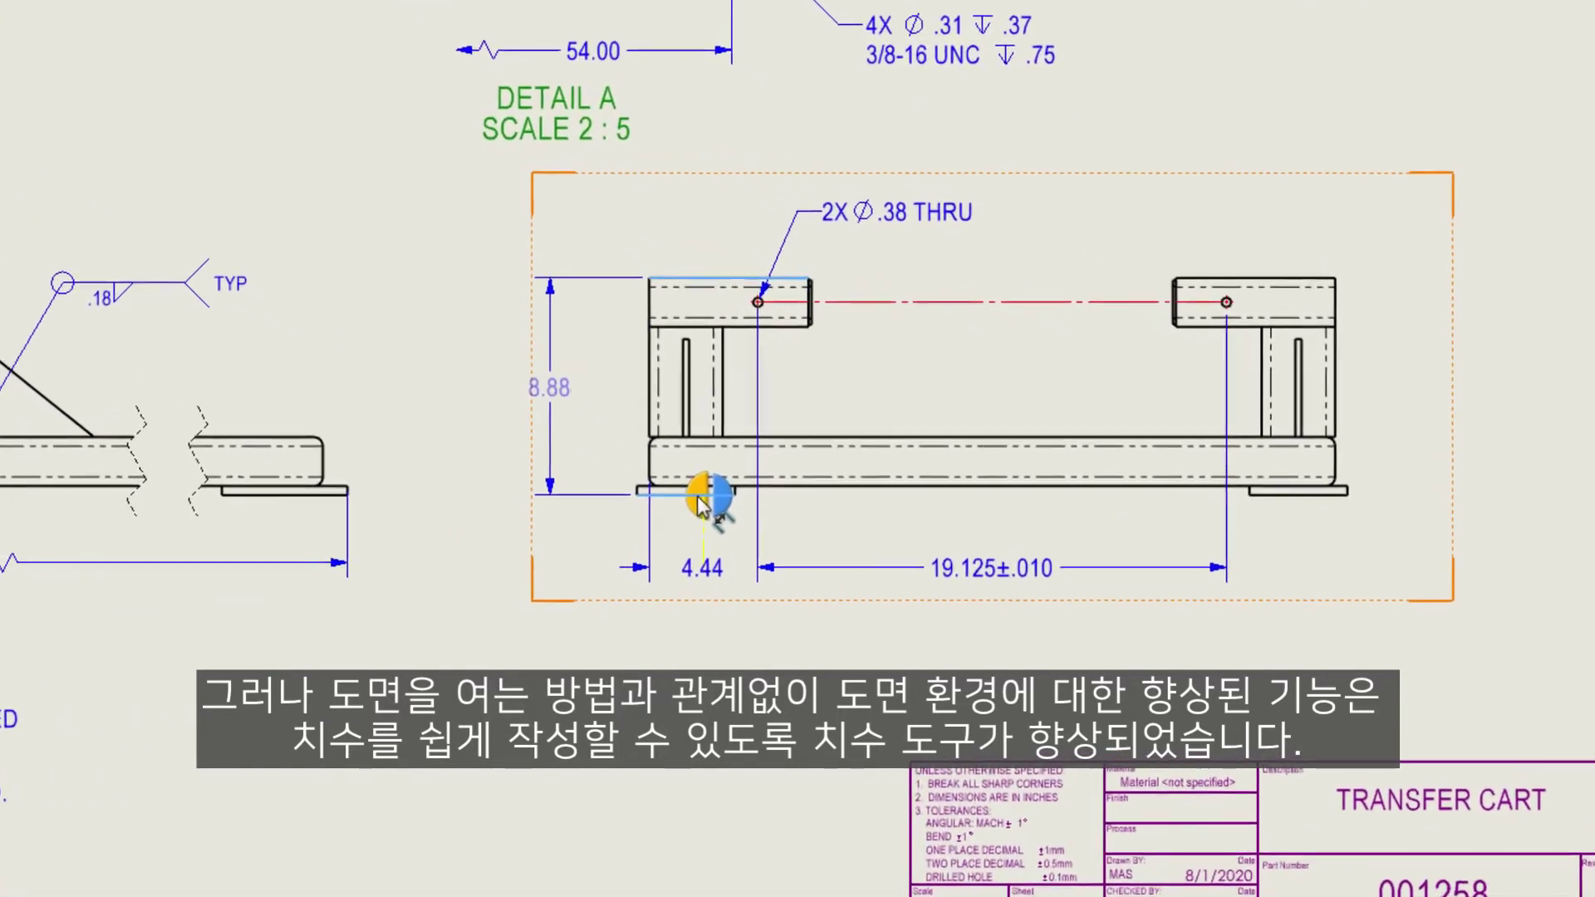
left_click(688, 503)
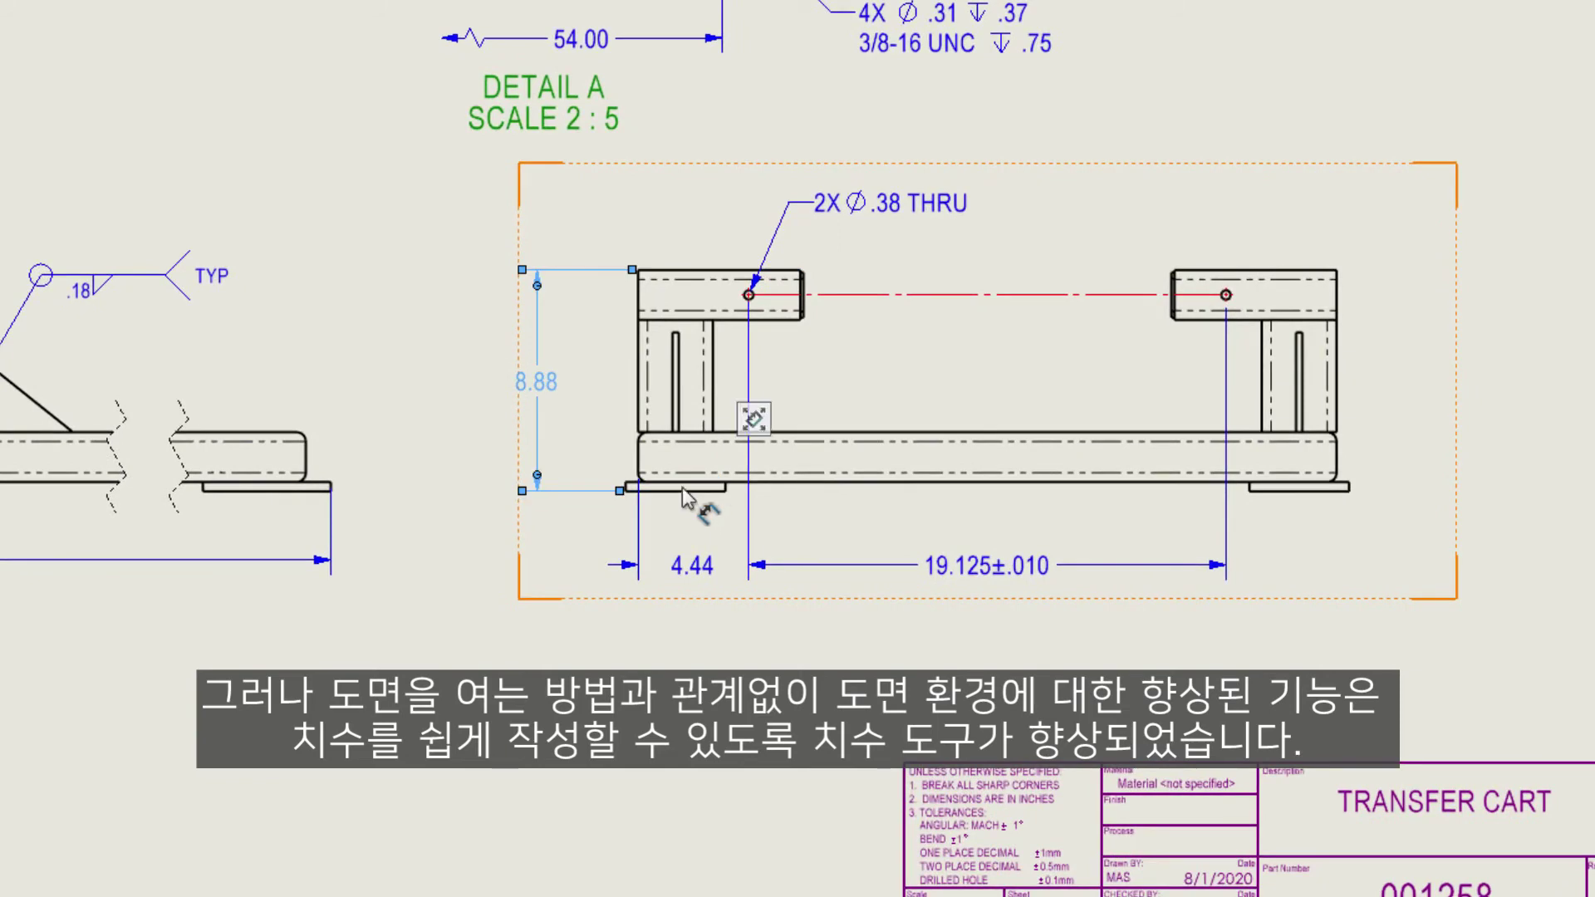
left_click(640, 457)
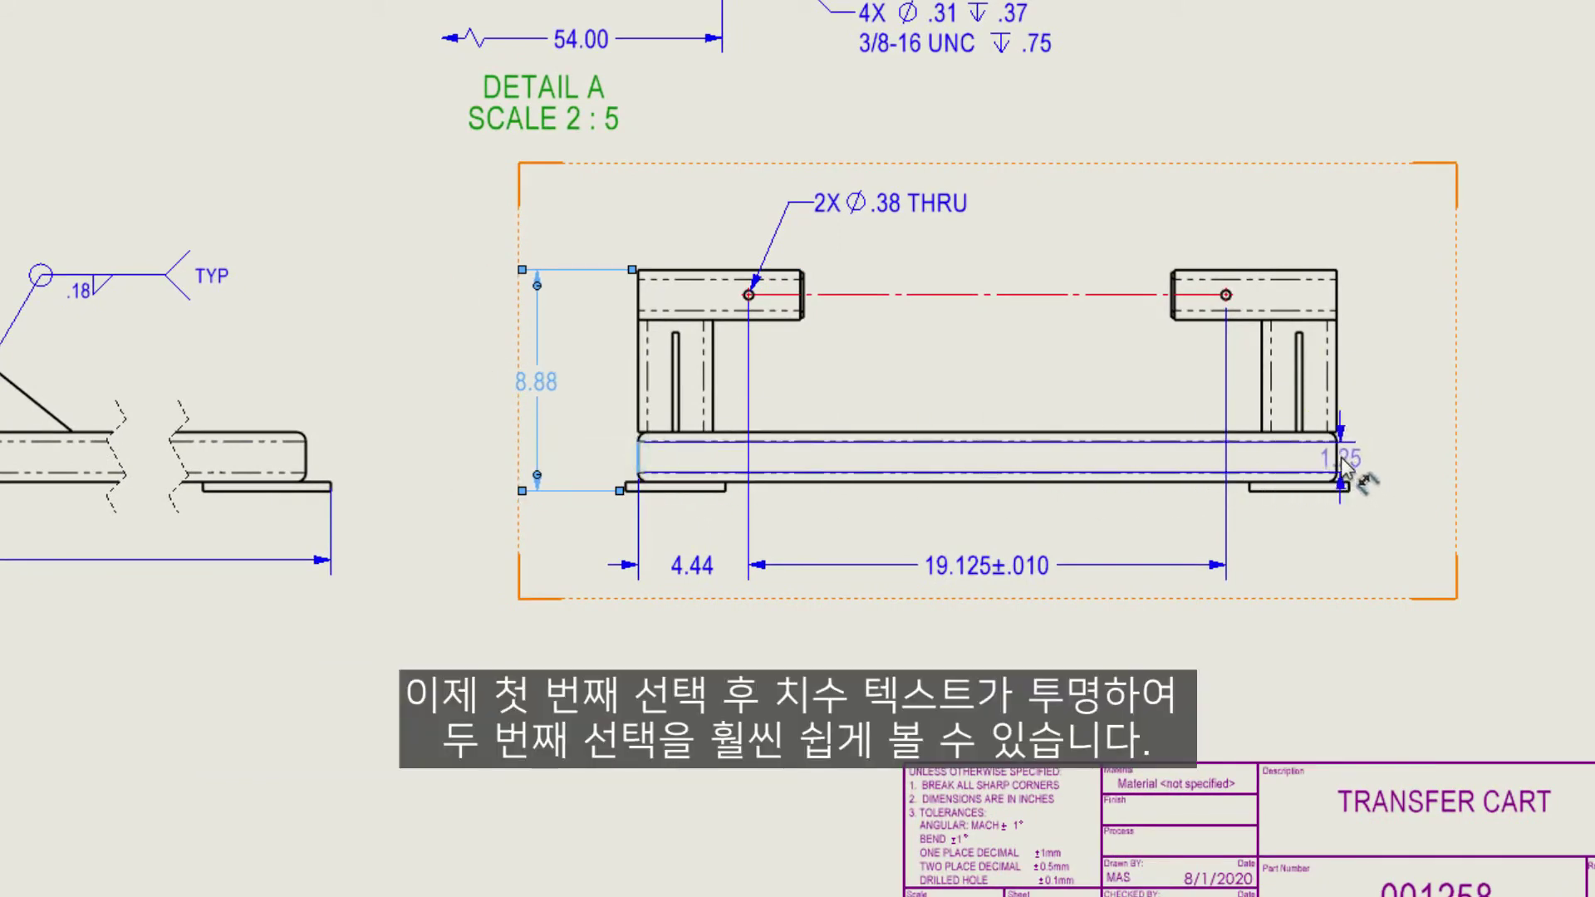
left_click(1338, 458)
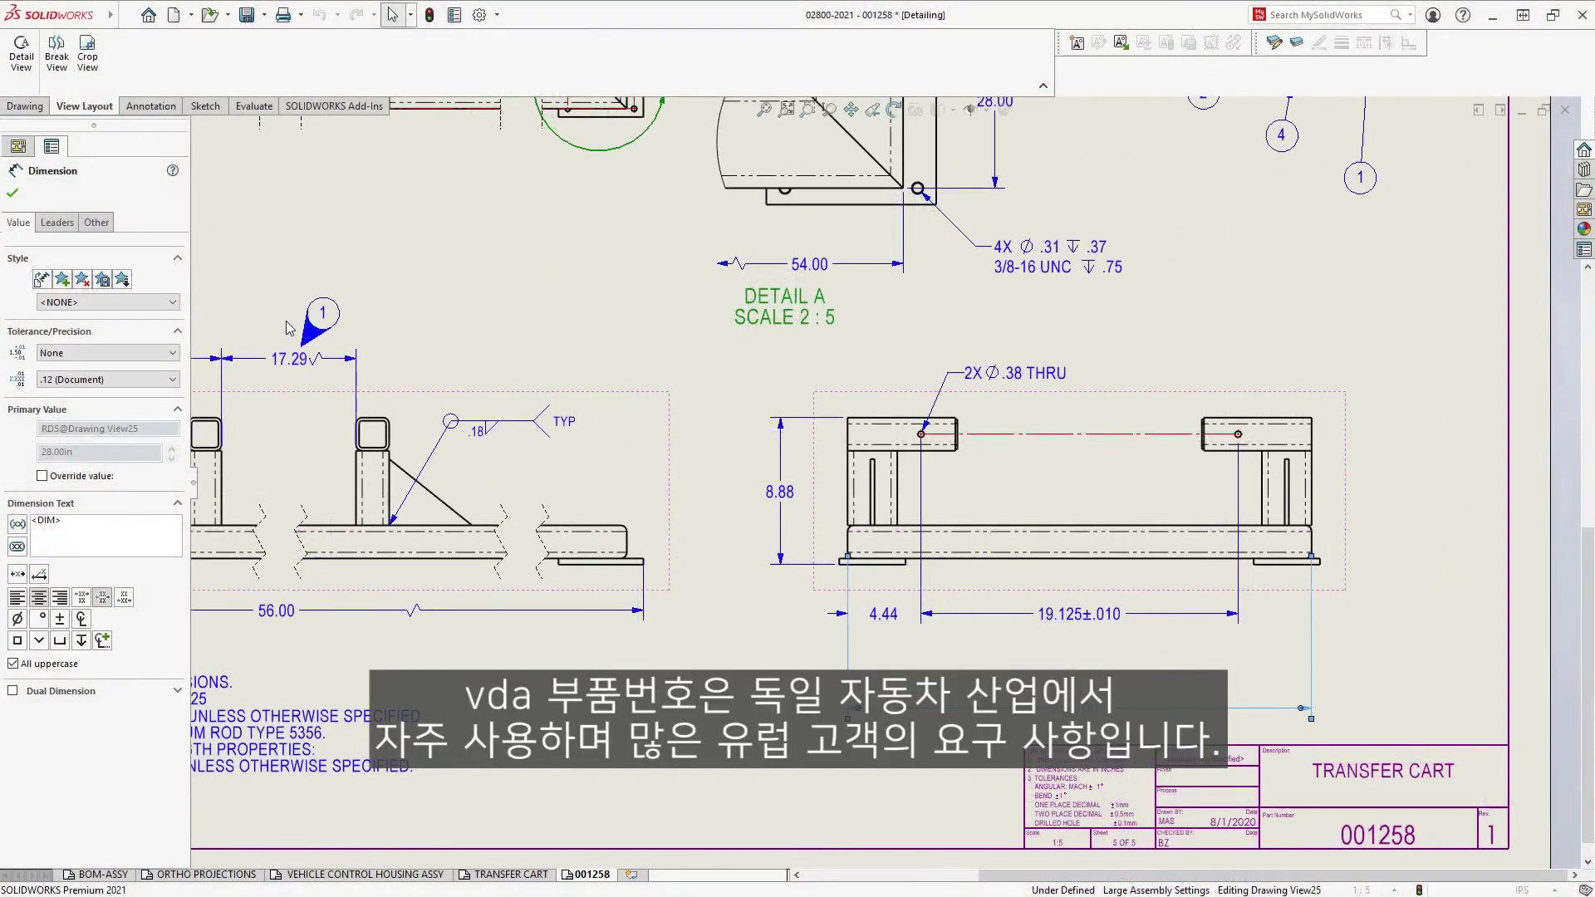
- Place a balloon with custom text 2 and a VDA-style leader below the right view
left_click(171, 109)
left_click(348, 41)
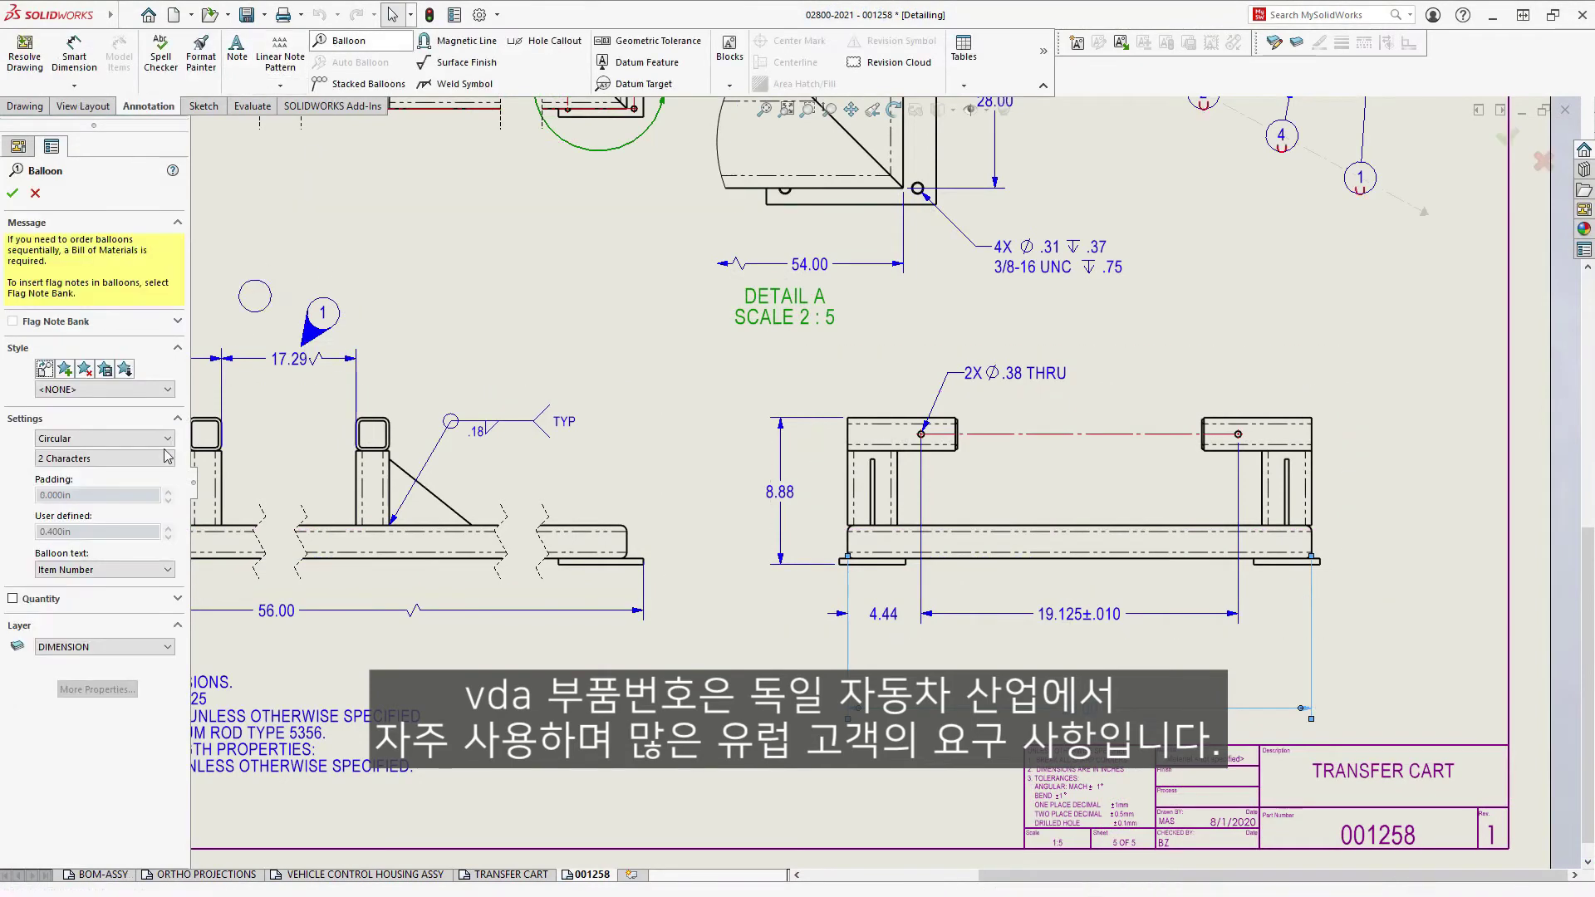
left_click(104, 570)
left_click(102, 585)
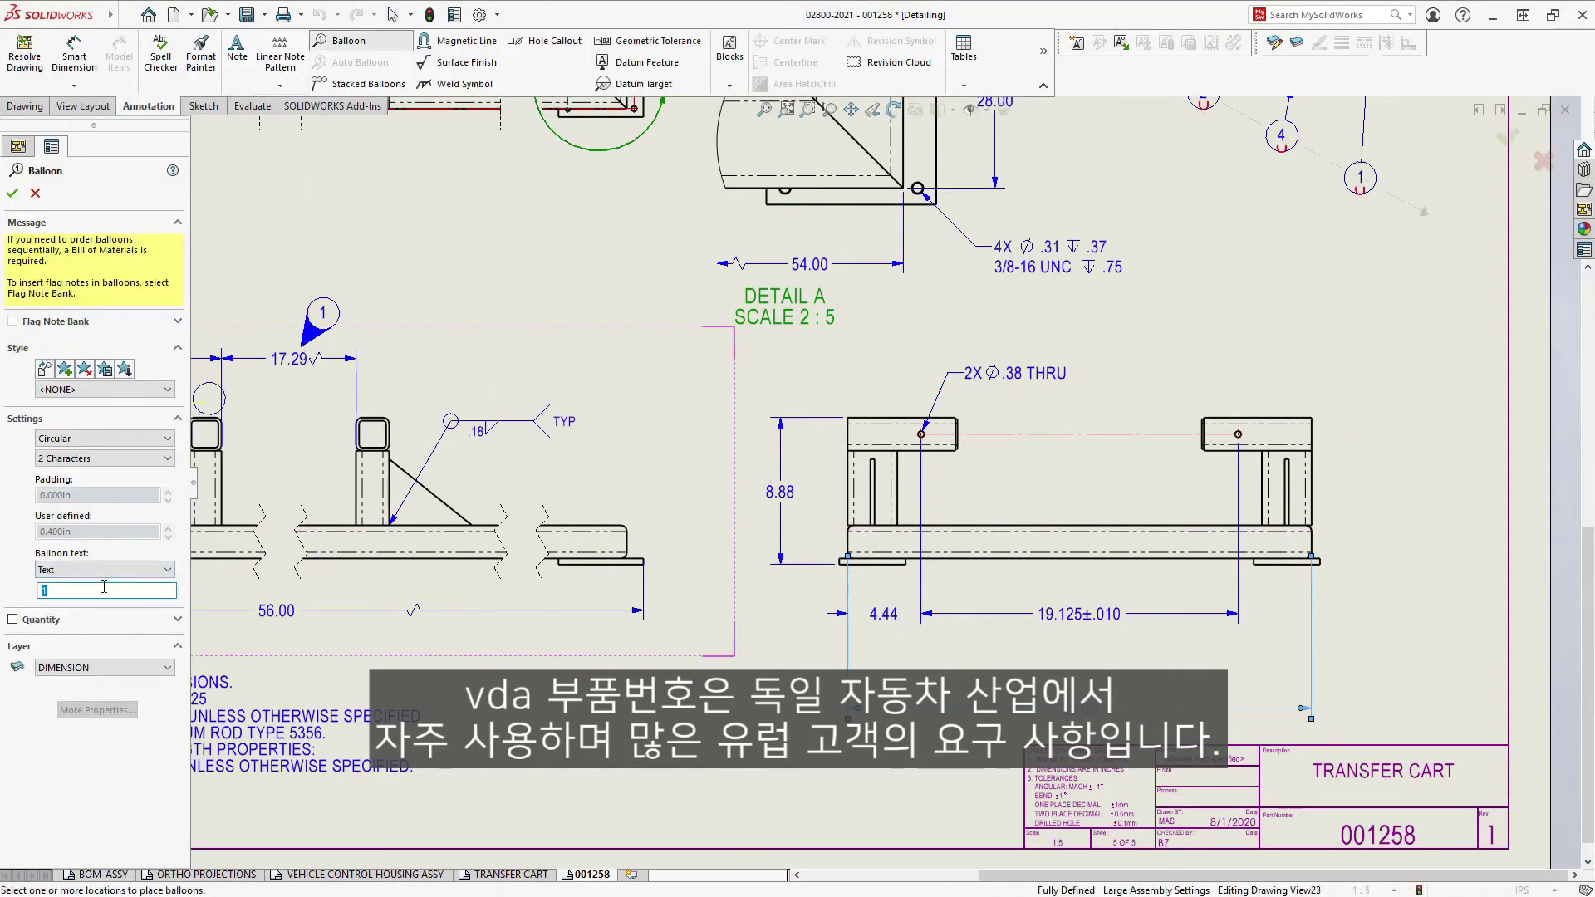
left_click(1044, 650)
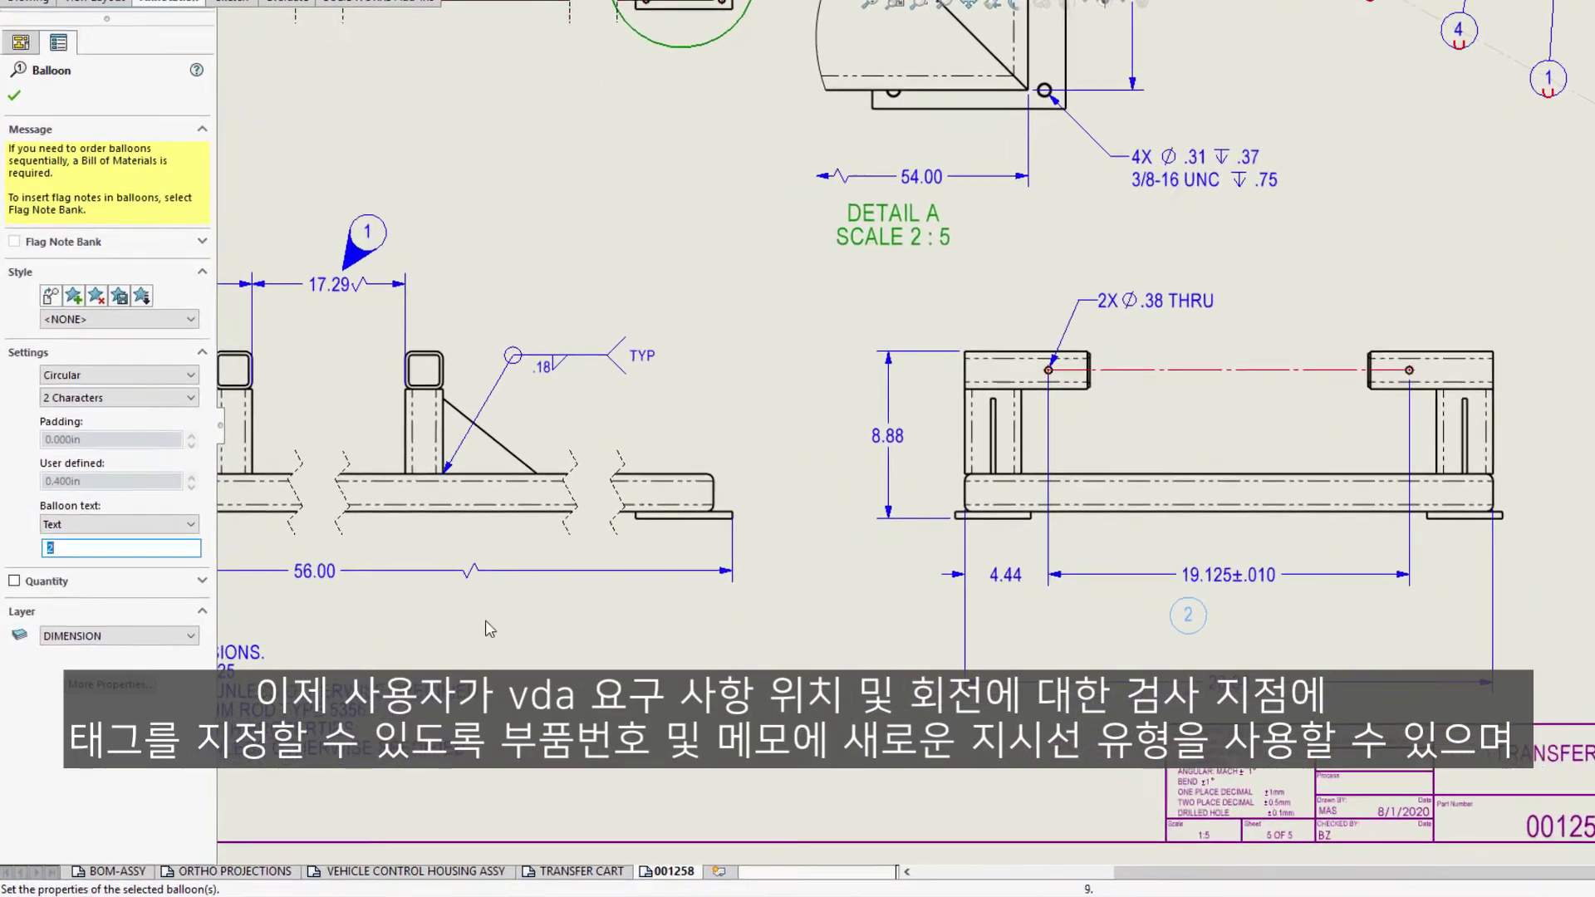
left_click(108, 683)
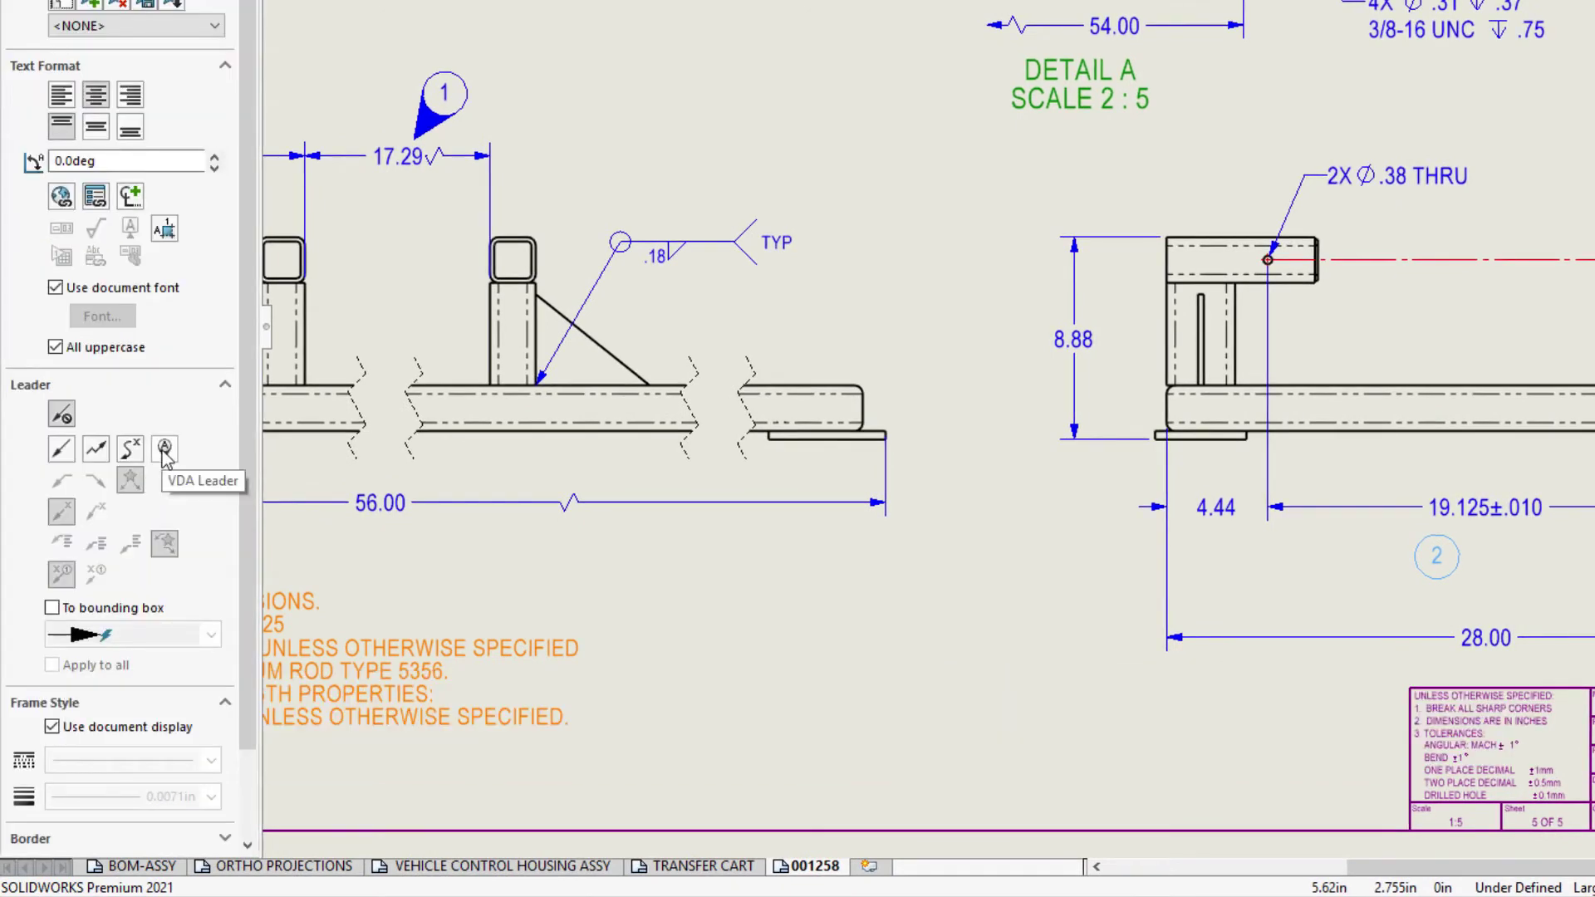
left_click(165, 449)
key("Escape")
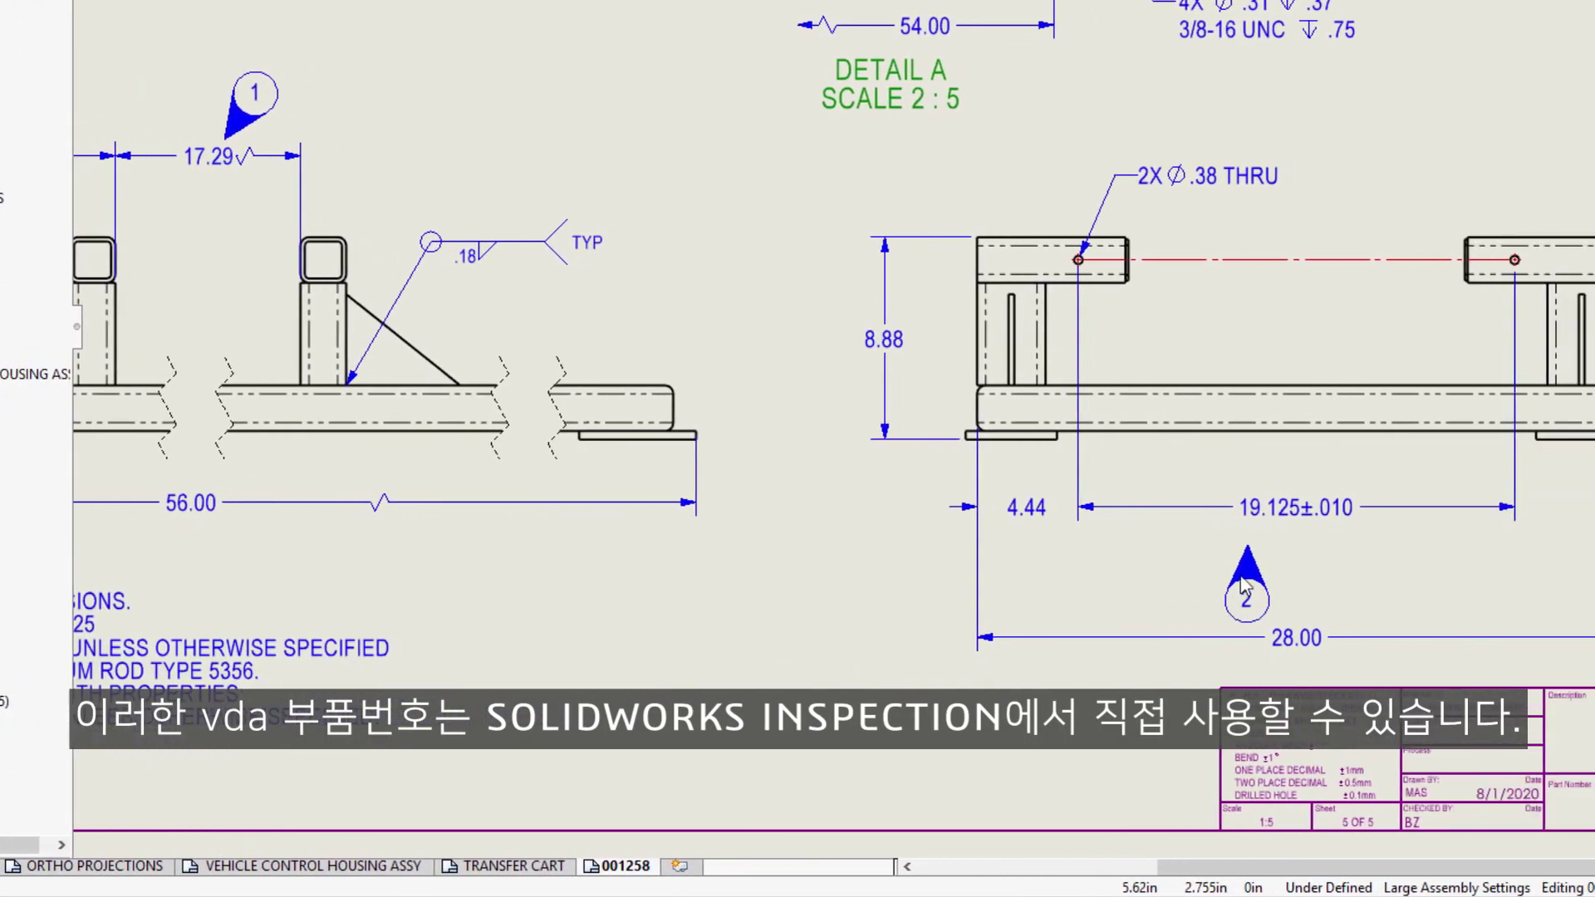
- Reposition balloon 2 so it sits just under the 19.125 dimension
left_click(1404, 544)
left_click_drag(1015, 545, 1023, 525)
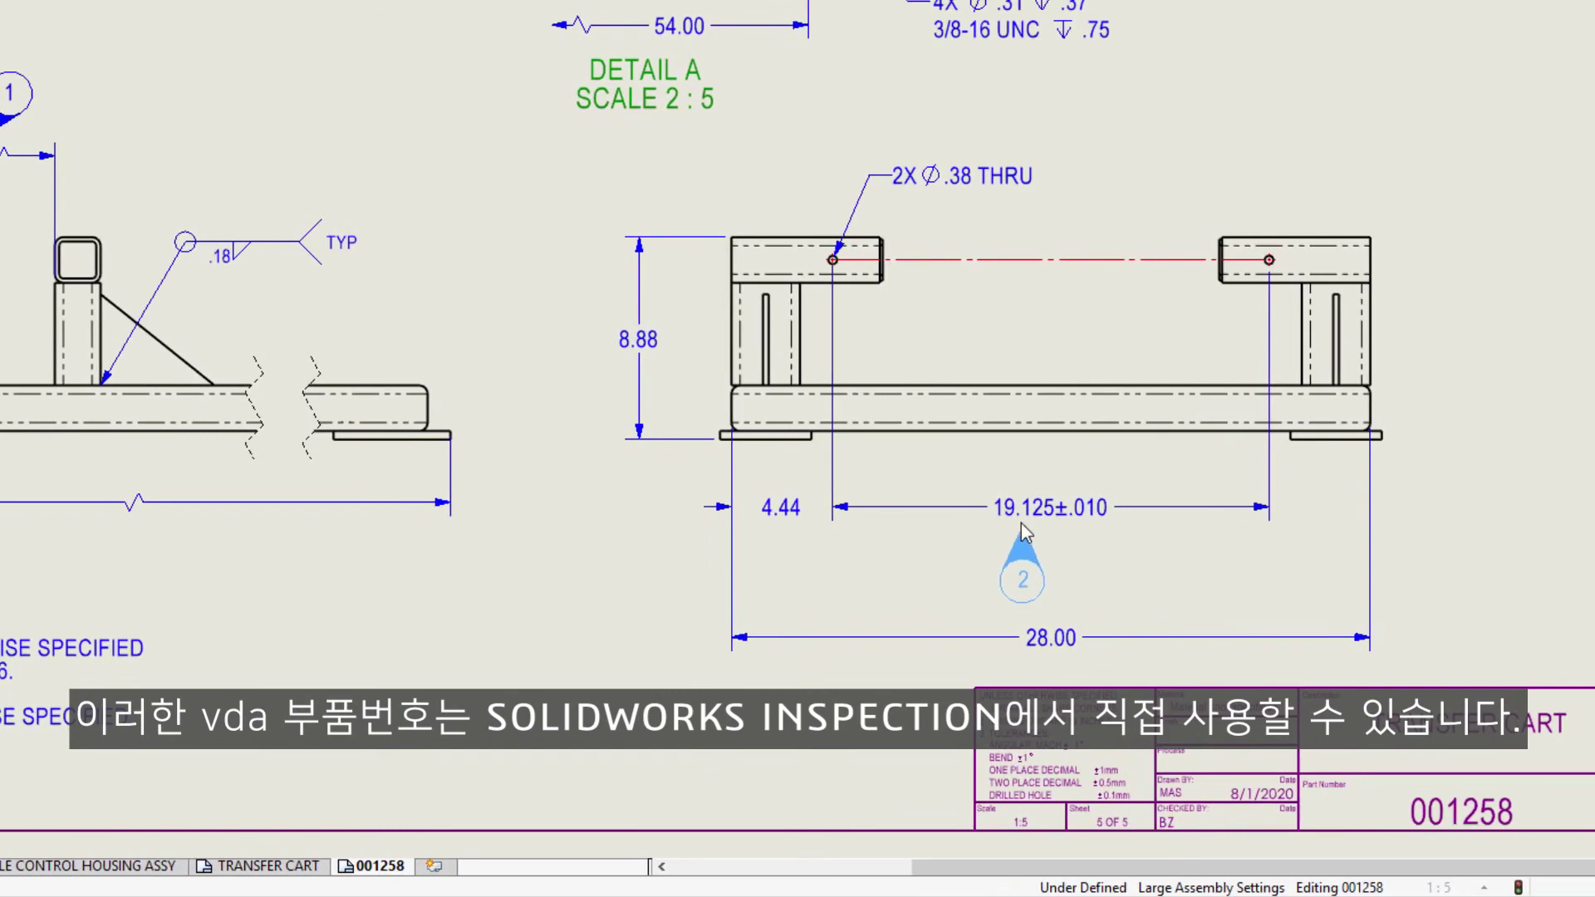
left_click_drag(989, 583, 984, 581)
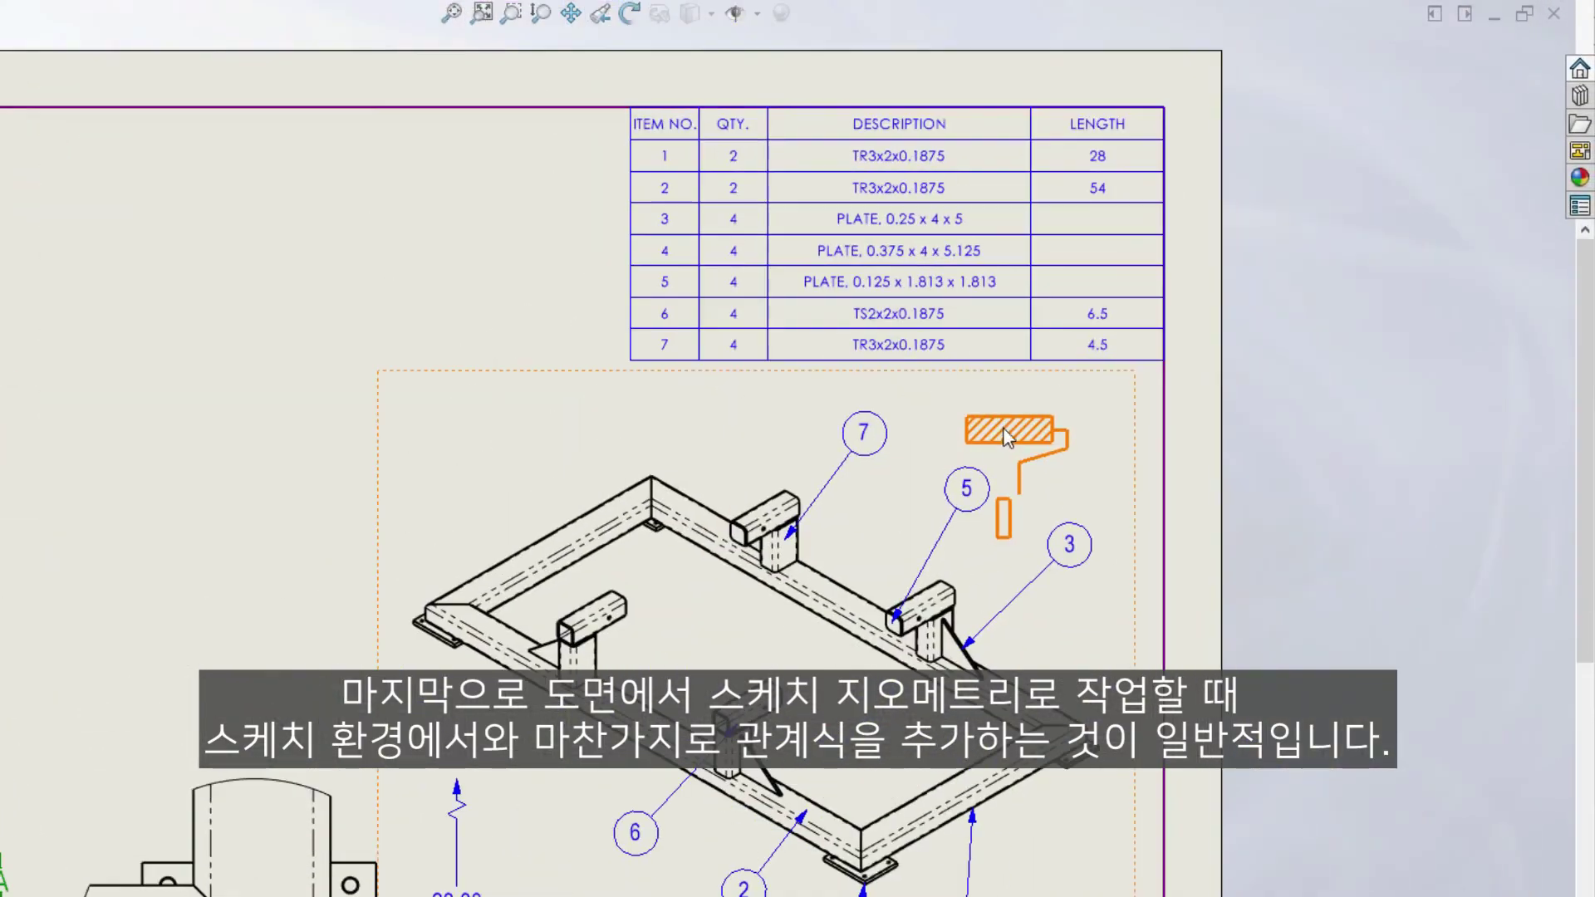
- Reshape the roller handle and make its vertical line meet the bottom edge's midpoint
scroll(1008, 456, "down", 5)
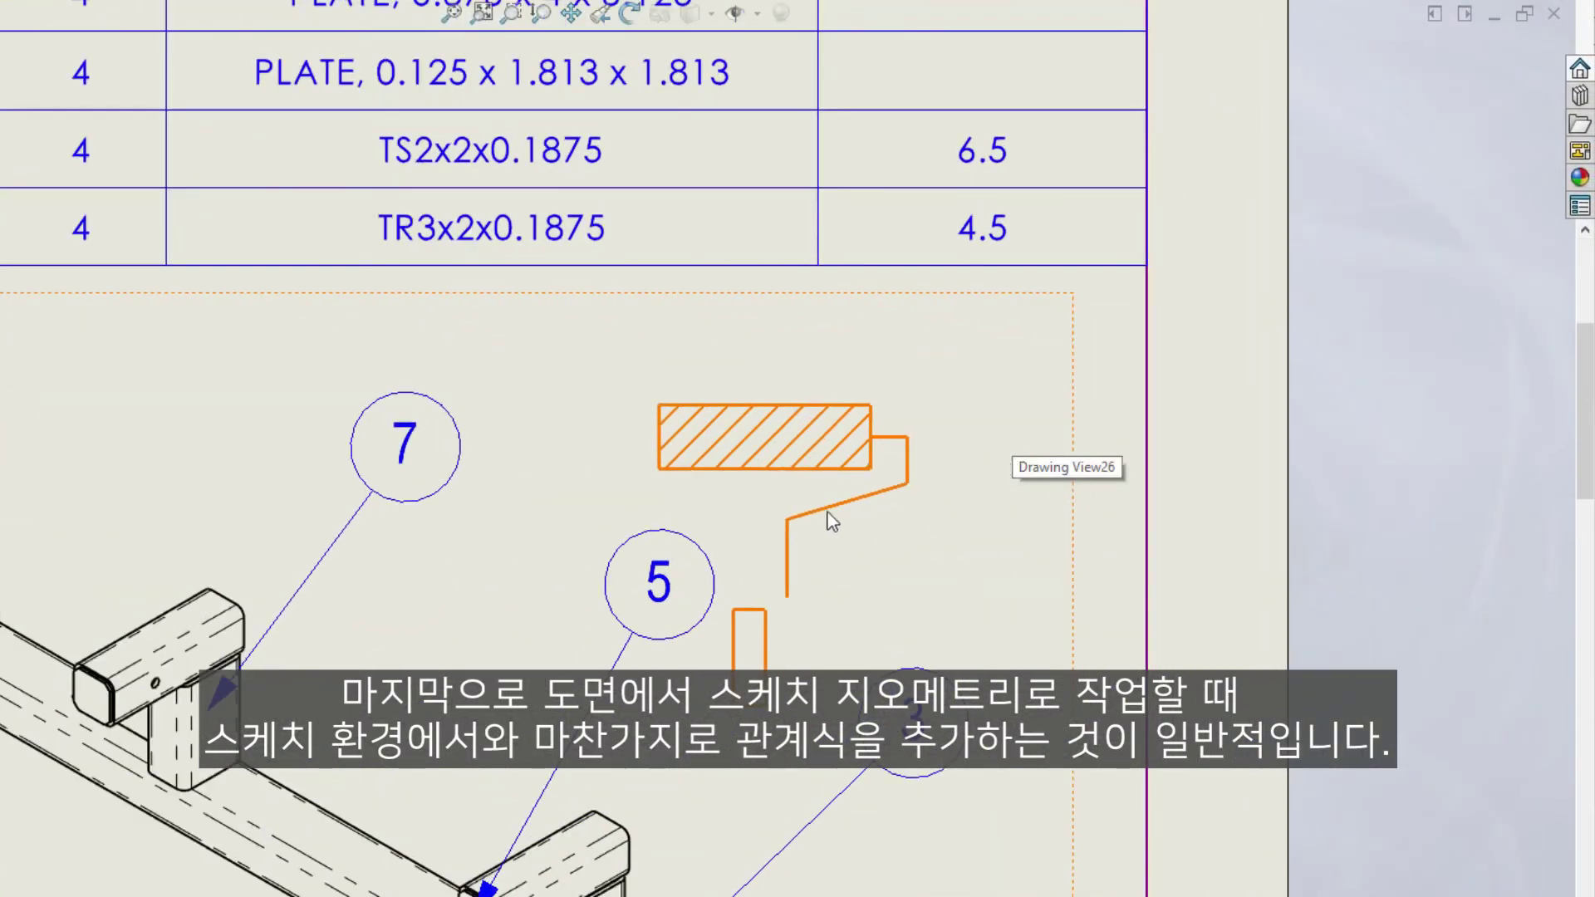
left_click(825, 510)
mouse_move(787, 519)
left_mouse_down()
mouse_move(830, 530)
mouse_move(814, 544)
mouse_move(791, 520)
left_mouse_up()
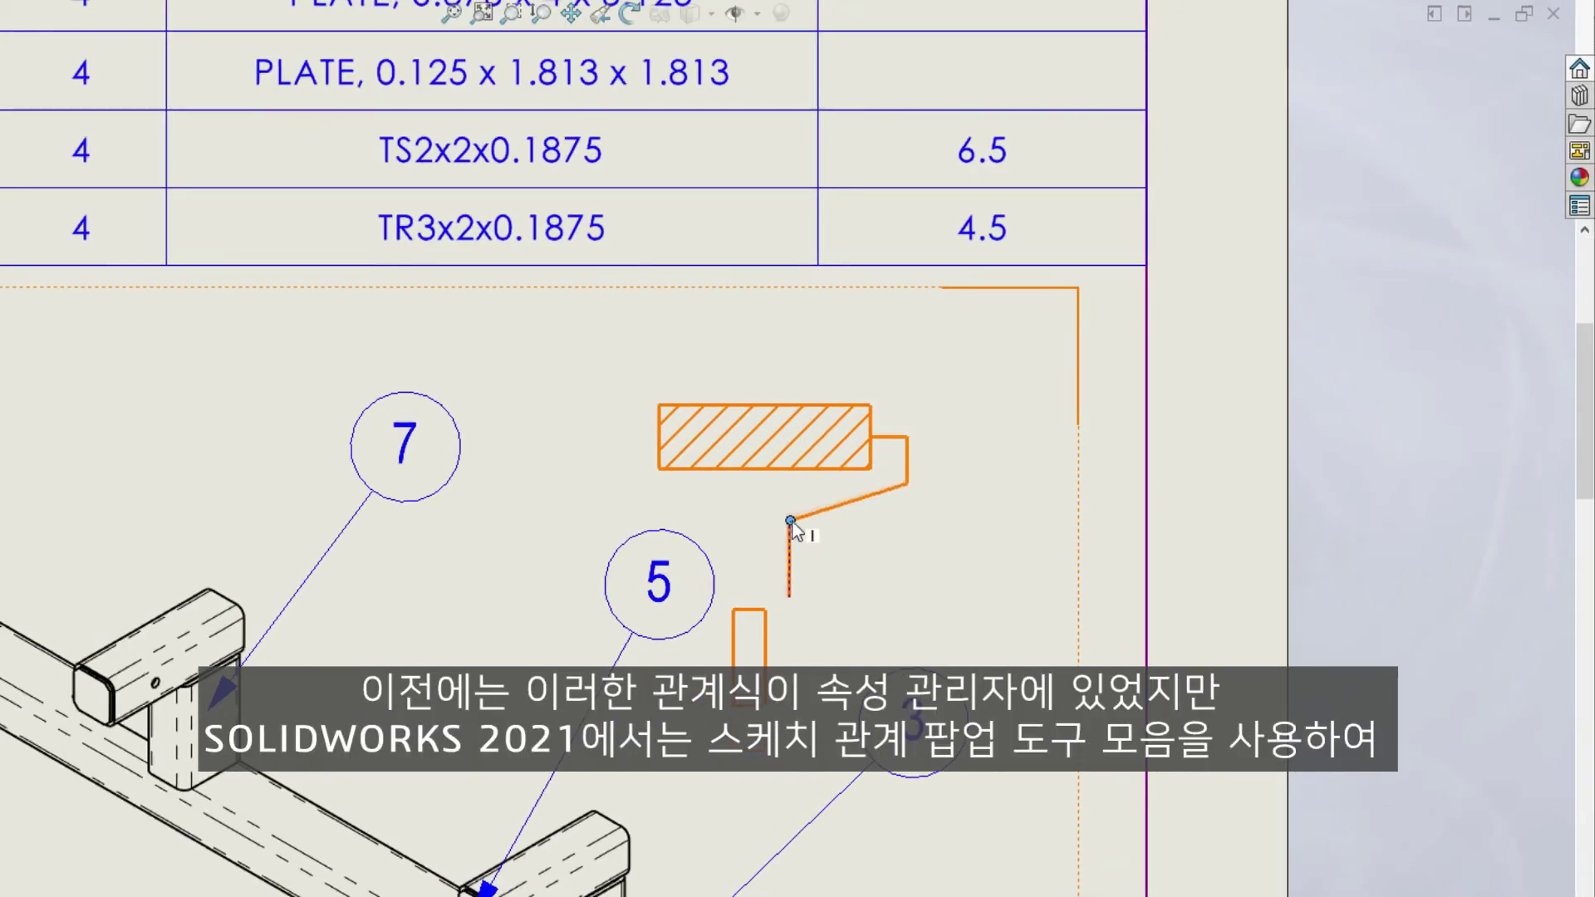
right_click(770, 467)
left_click(846, 515)
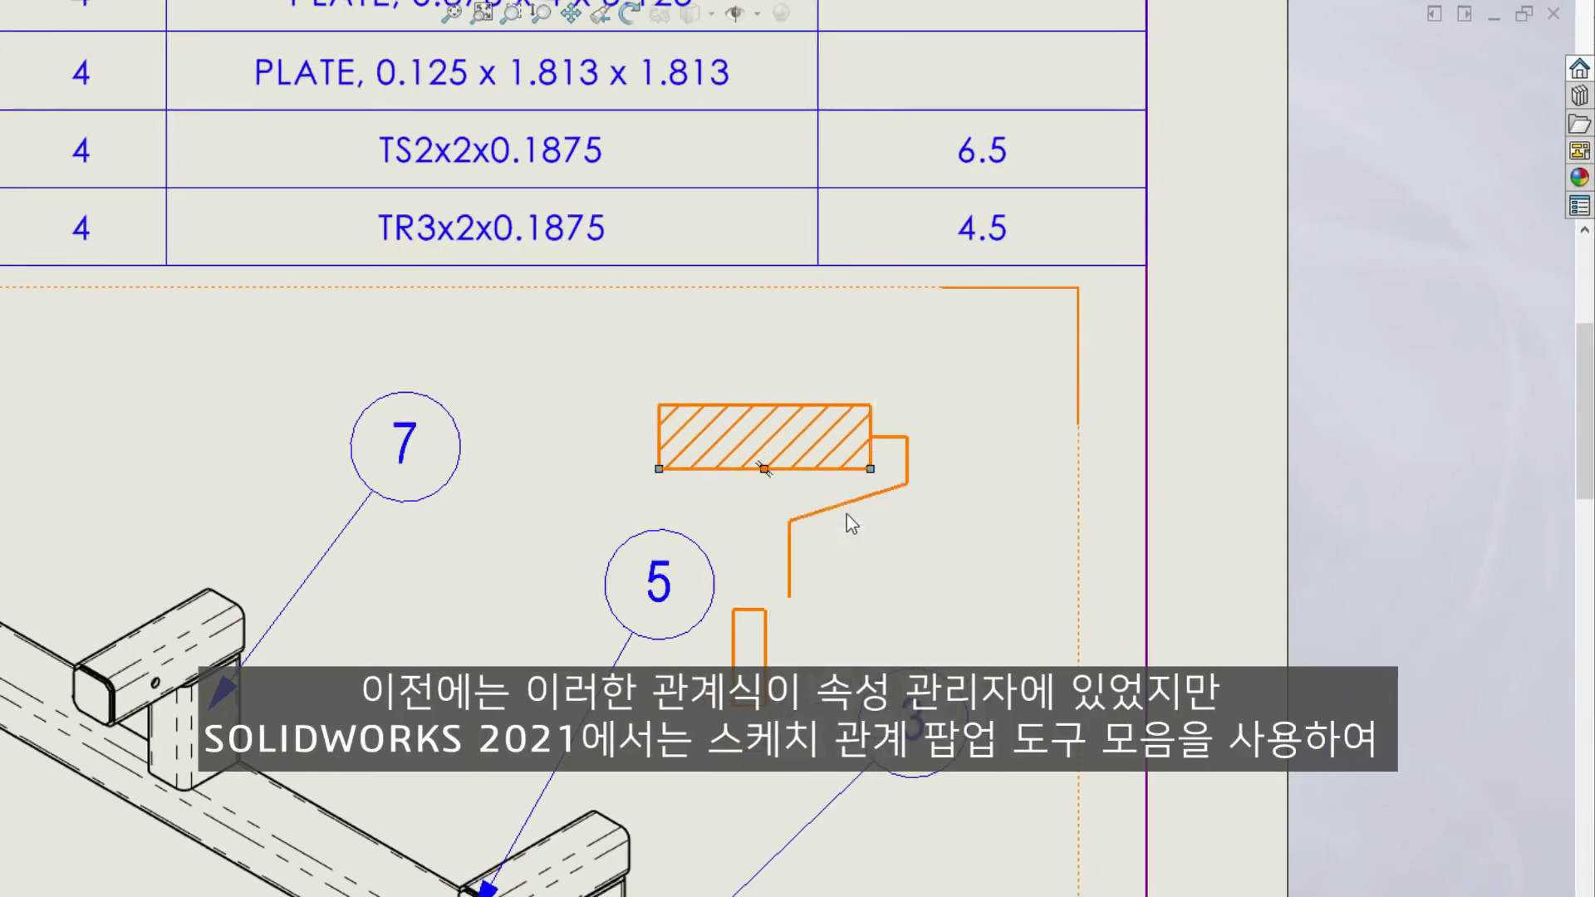
left_click(789, 541, "ctrl")
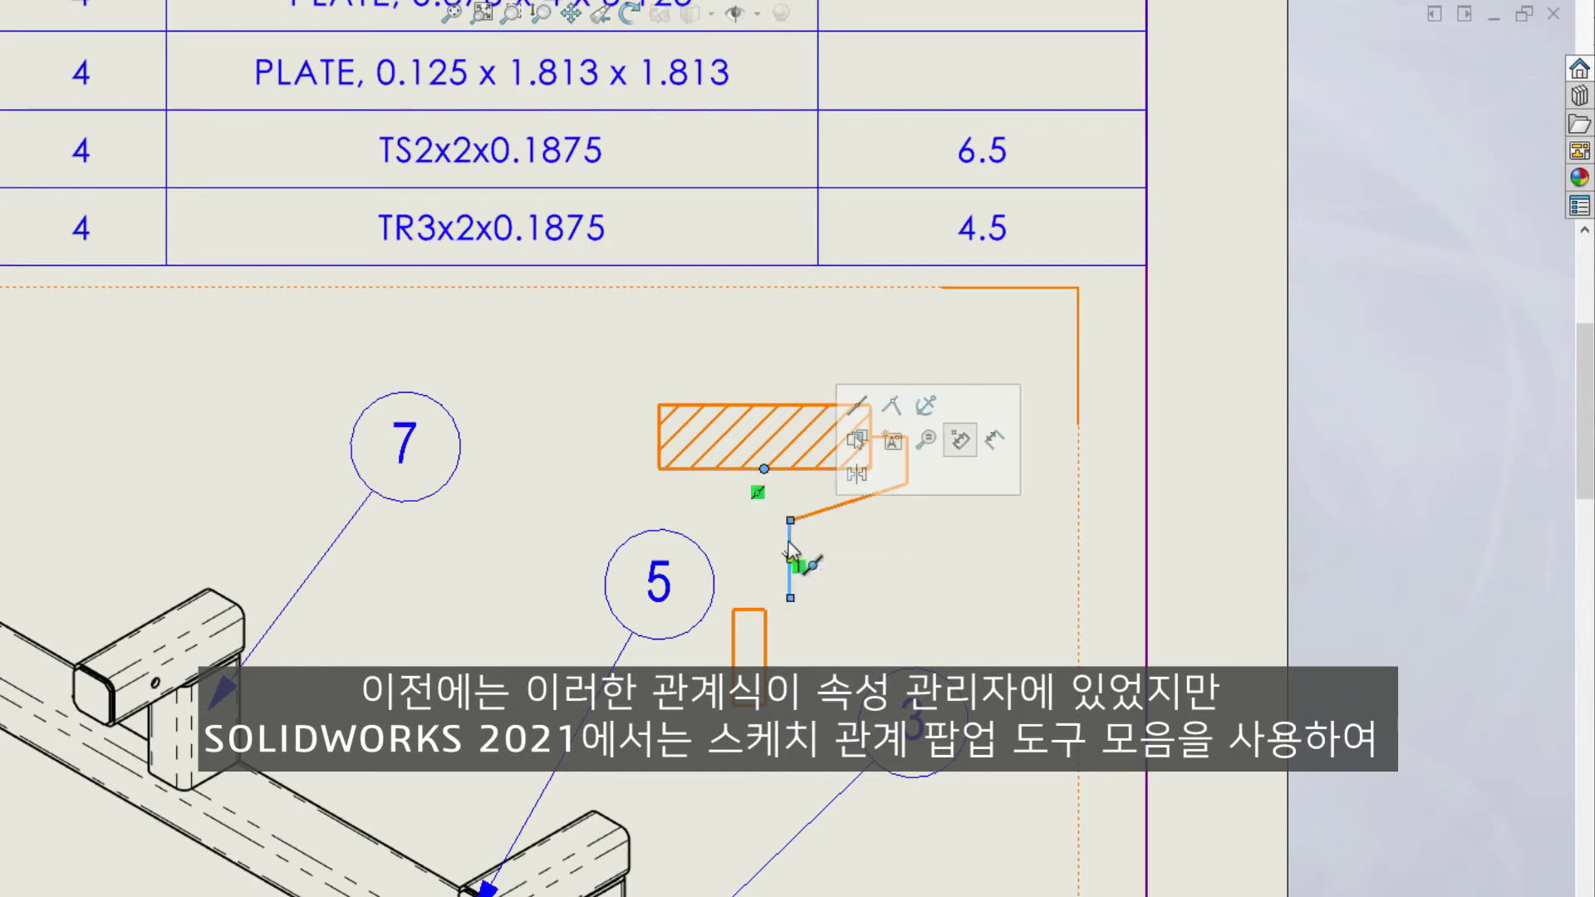
left_click(859, 419)
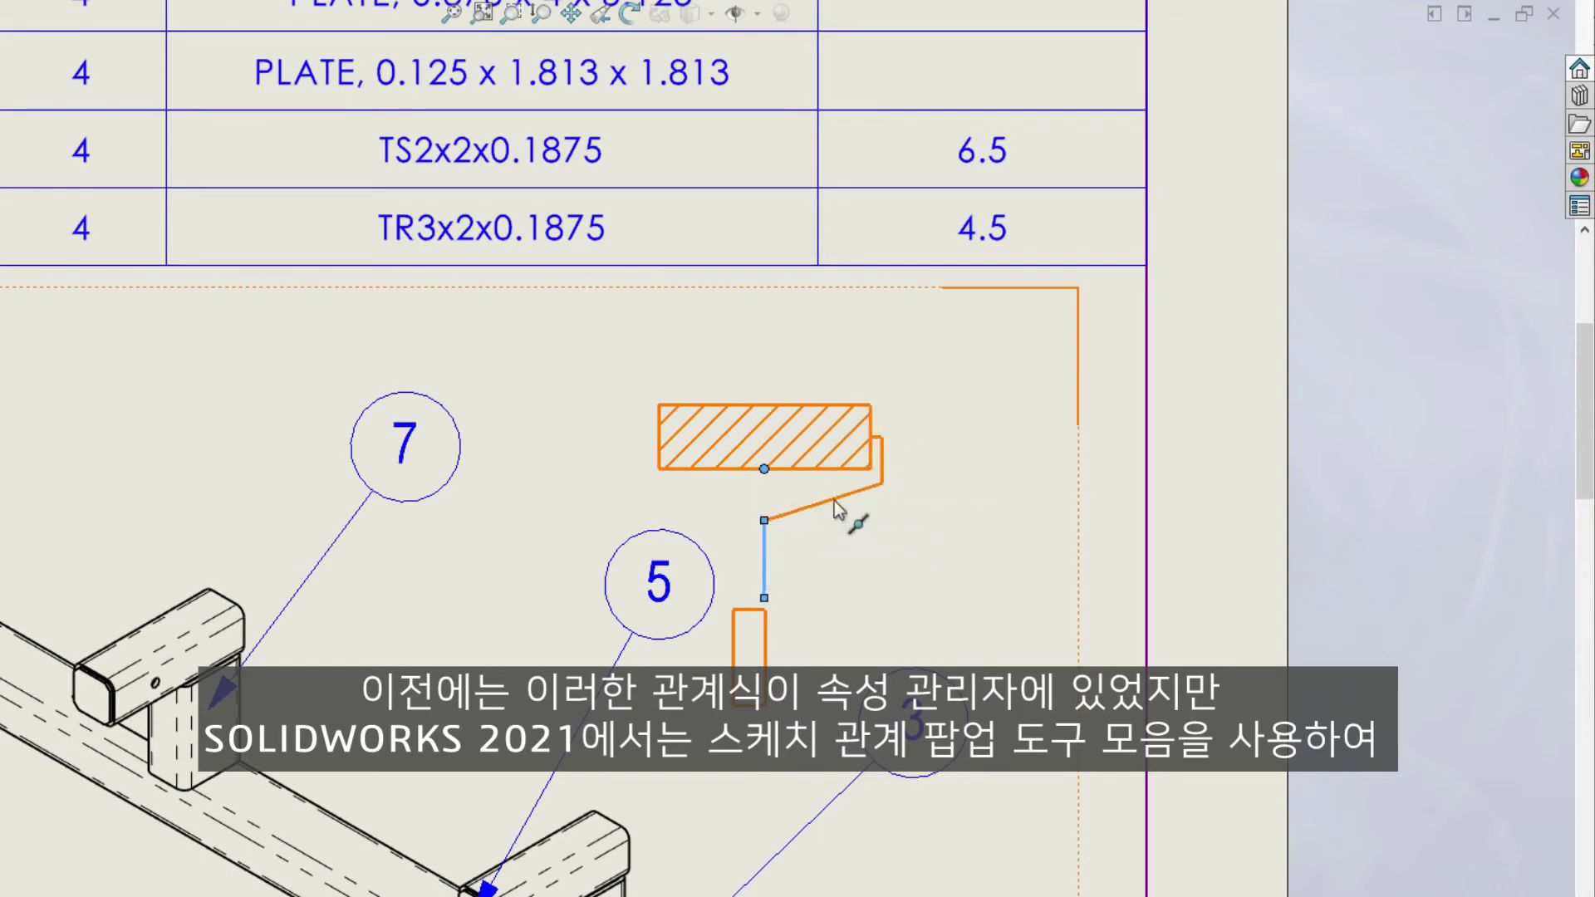
- Narrow the grip rectangle, fit the sheet in view, and bring up the BOM-ASSY sheet
left_click(755, 609)
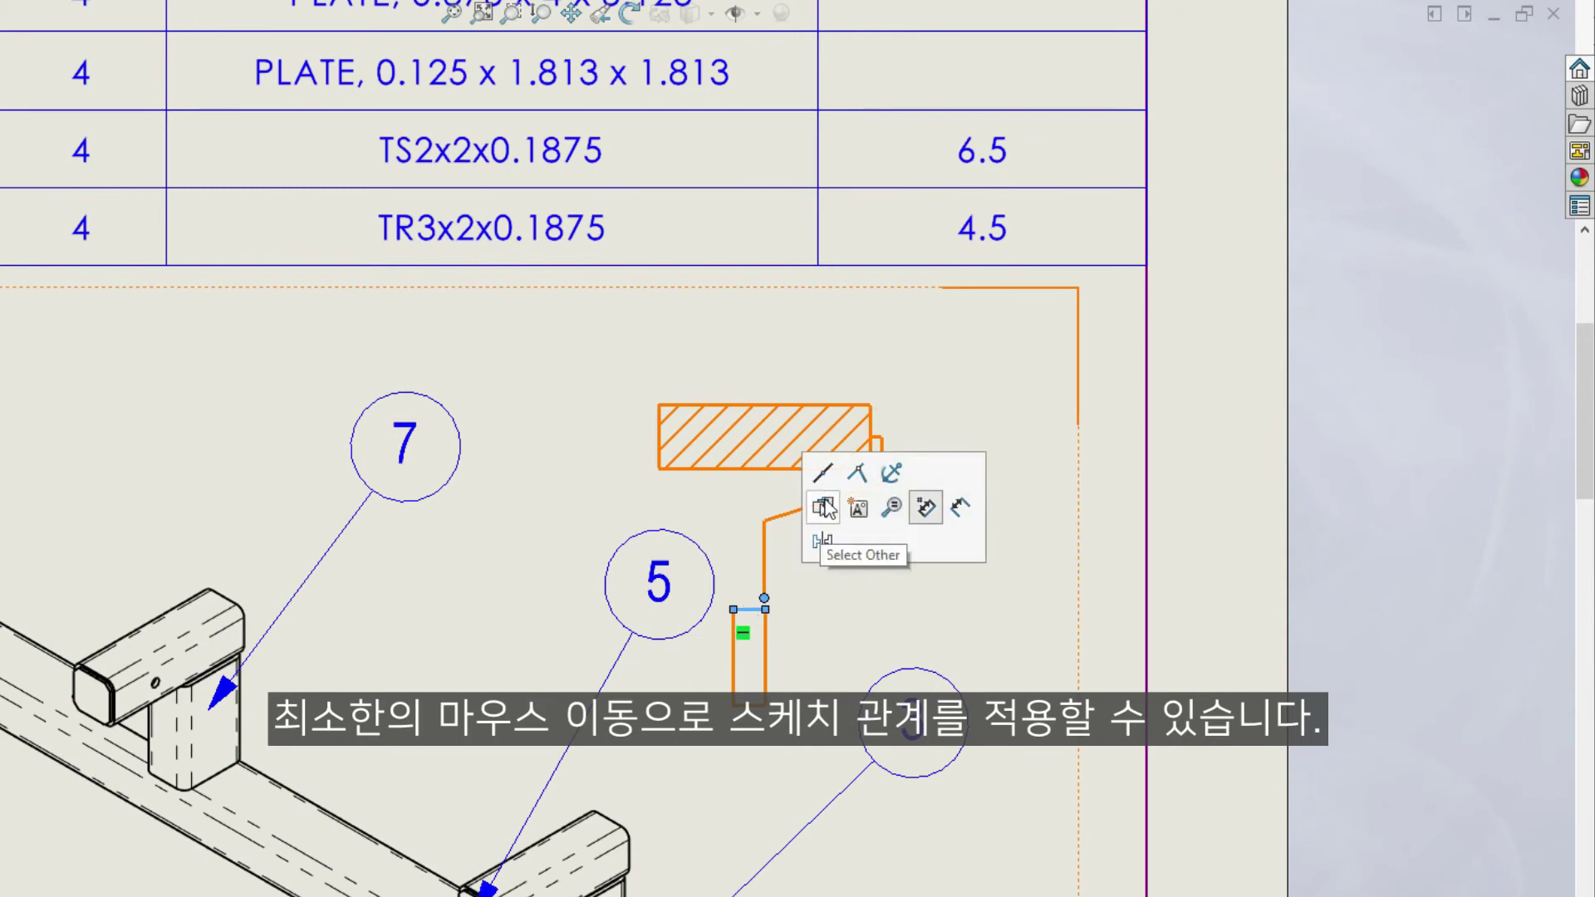
left_click(816, 629)
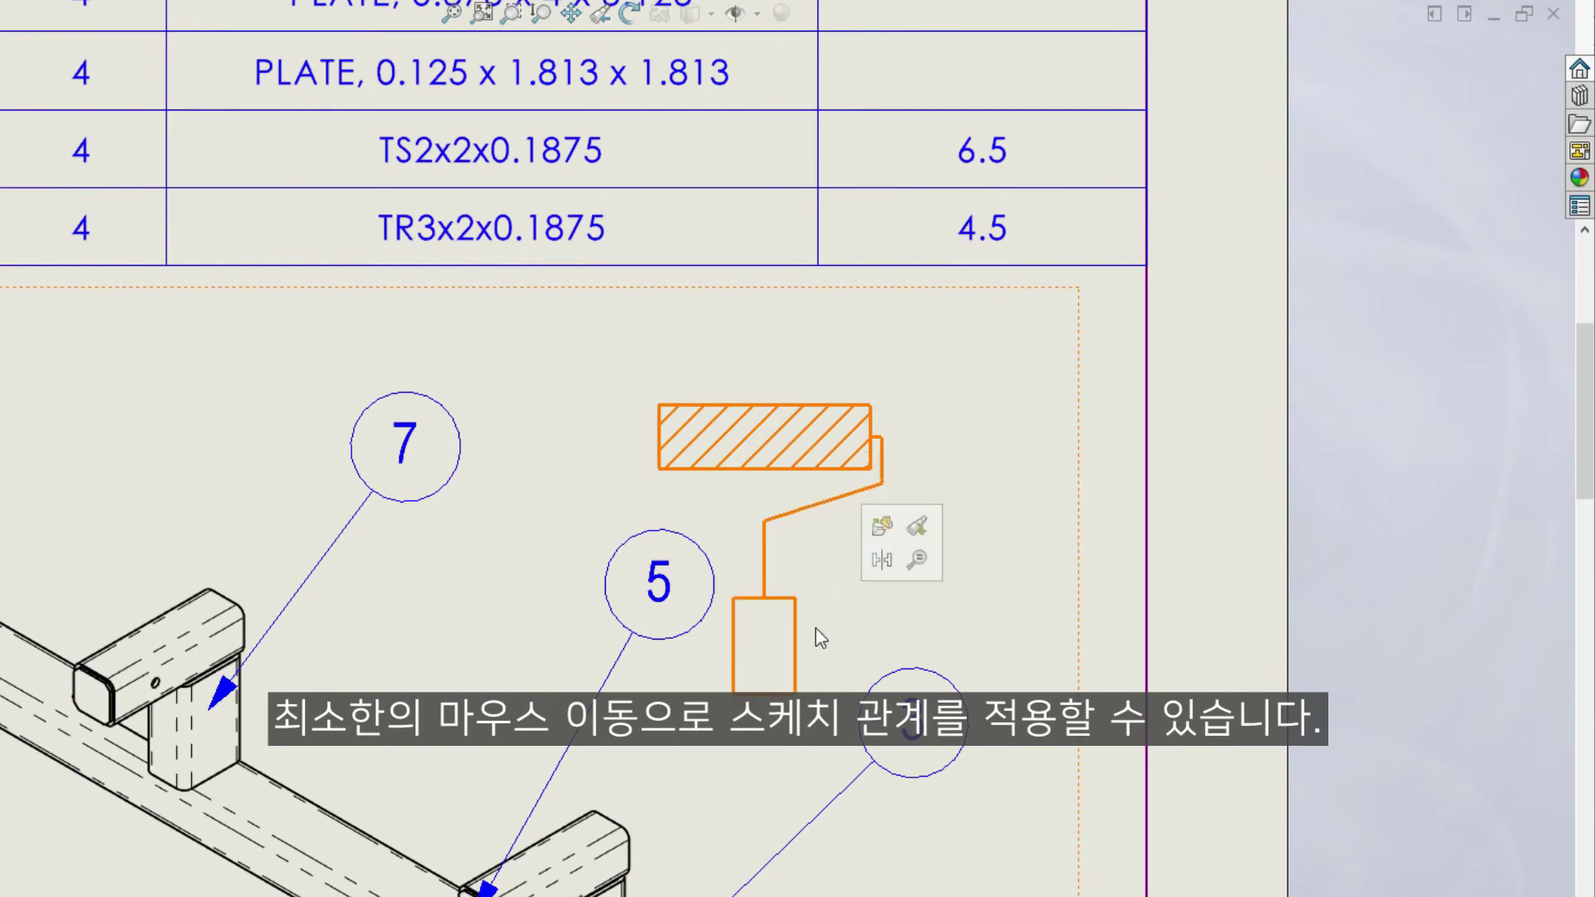
left_click_drag(774, 649, 779, 653)
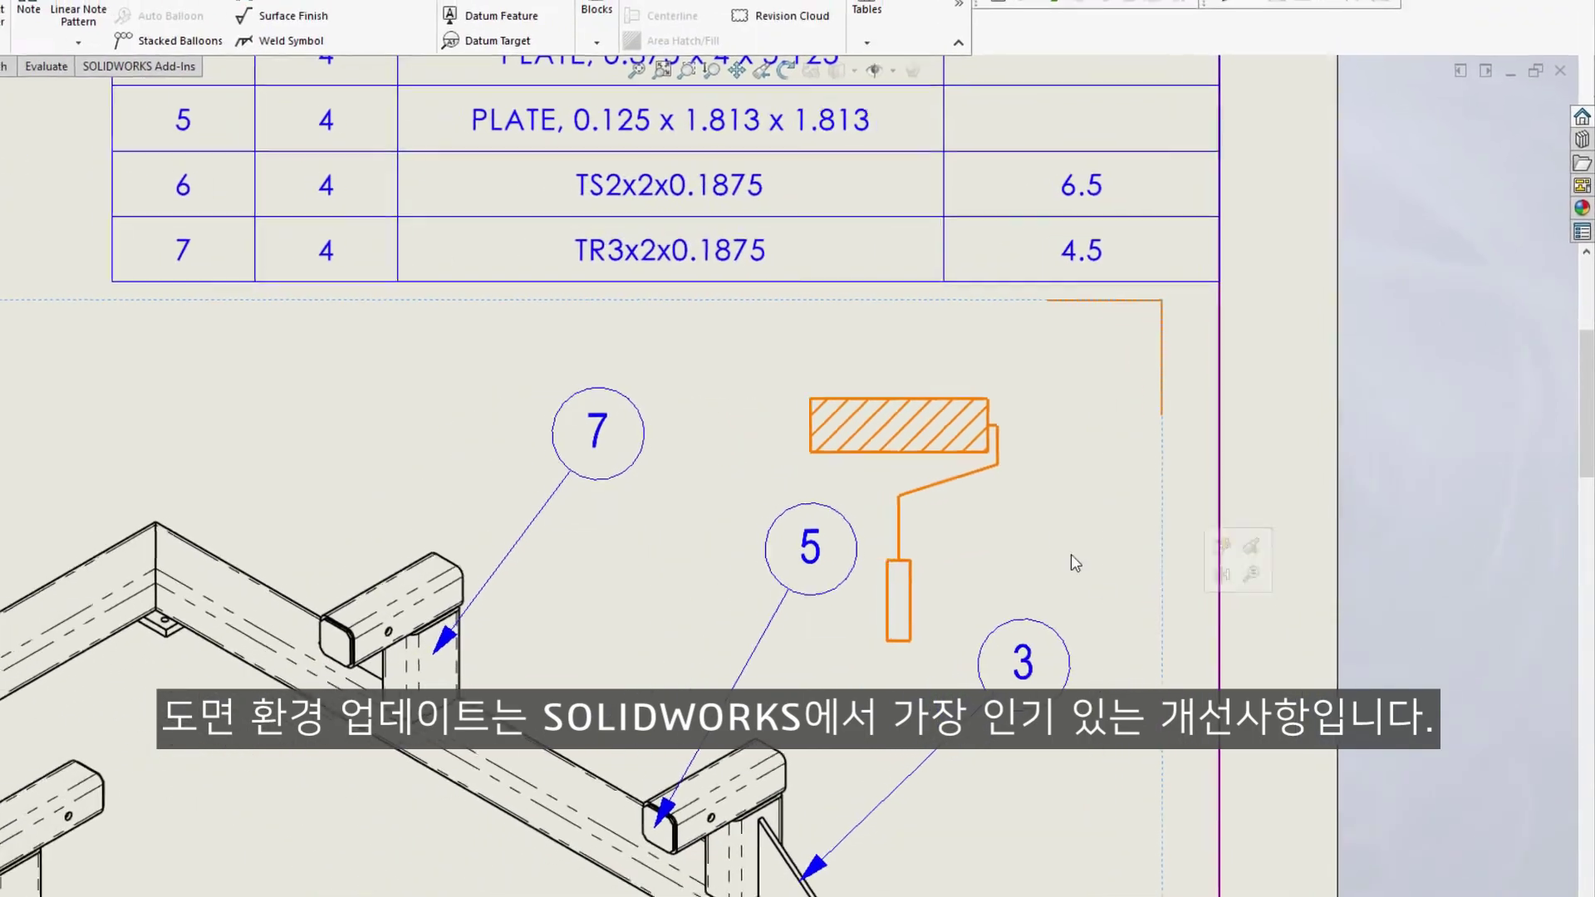
left_click(662, 70)
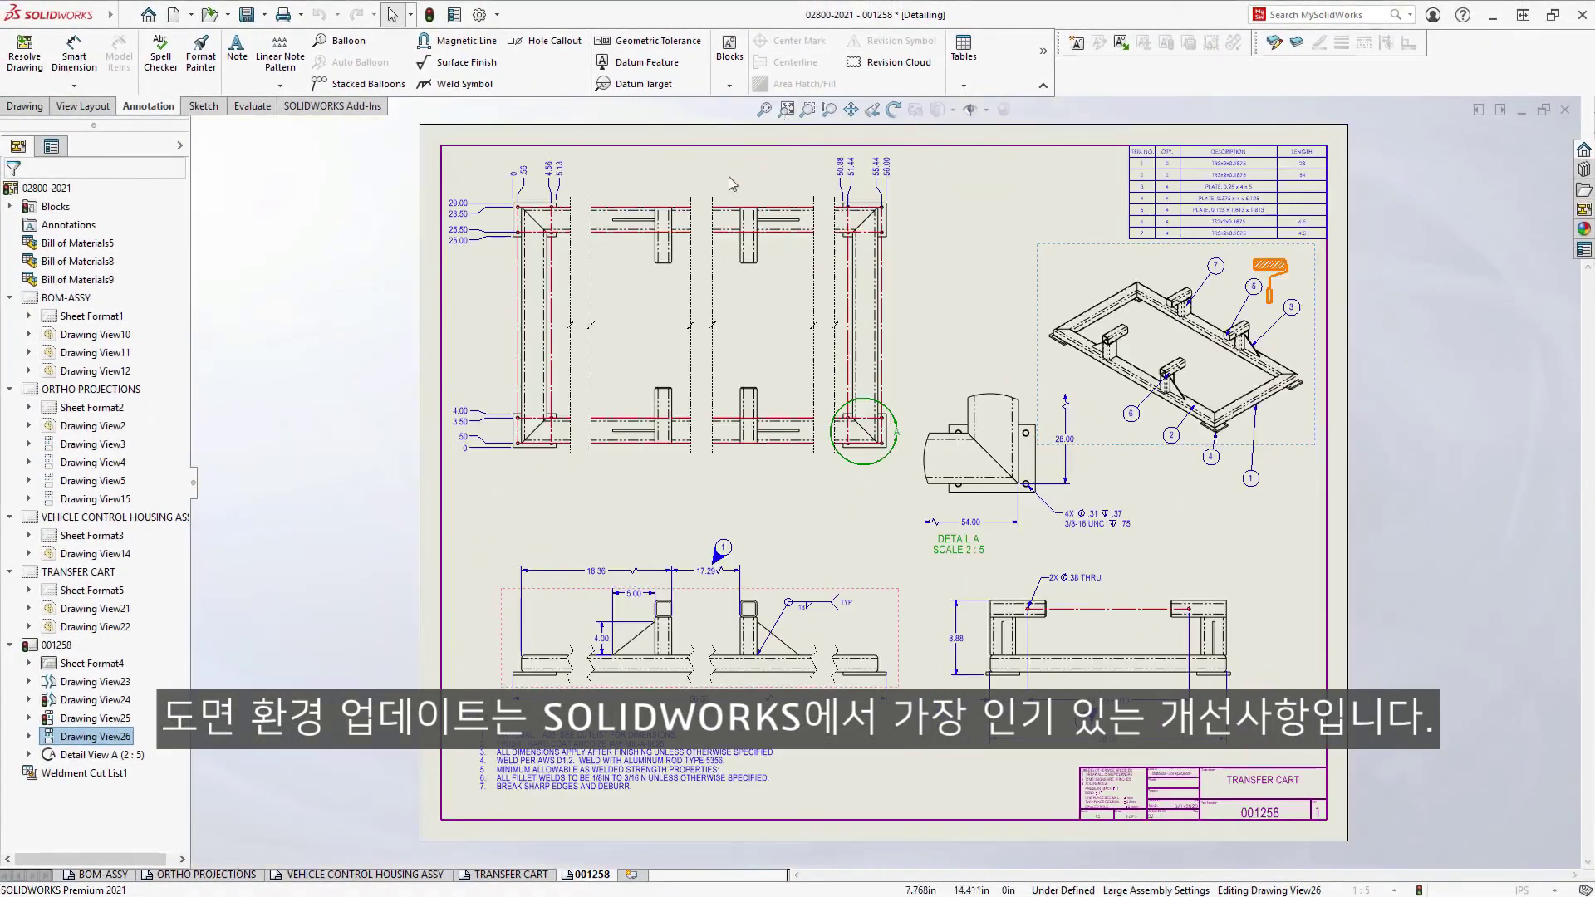
left_click(102, 874)
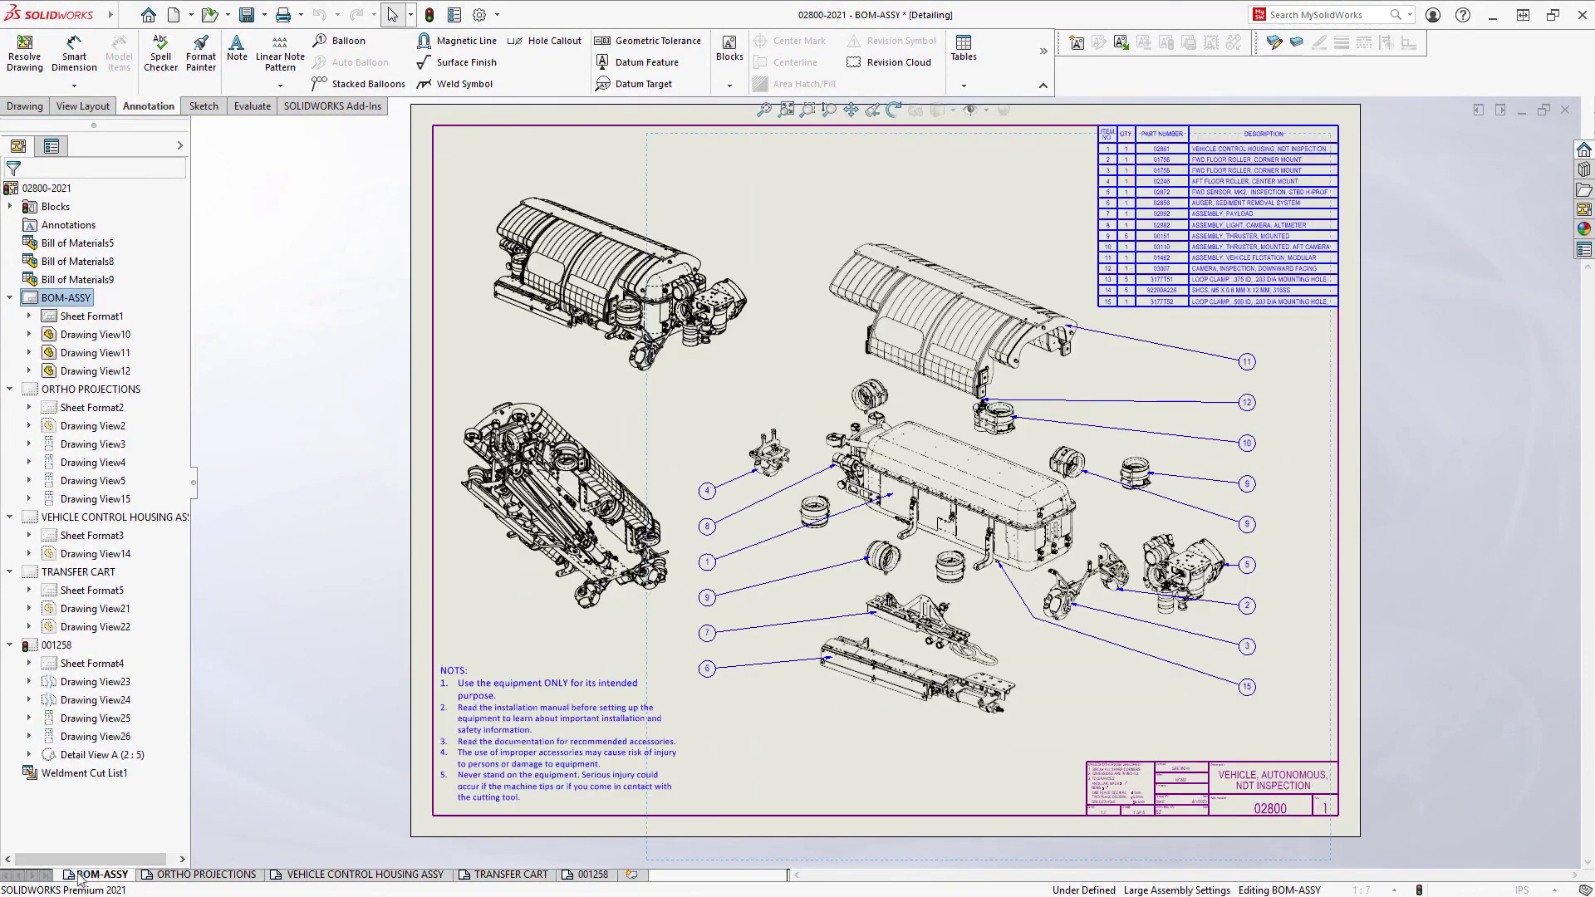